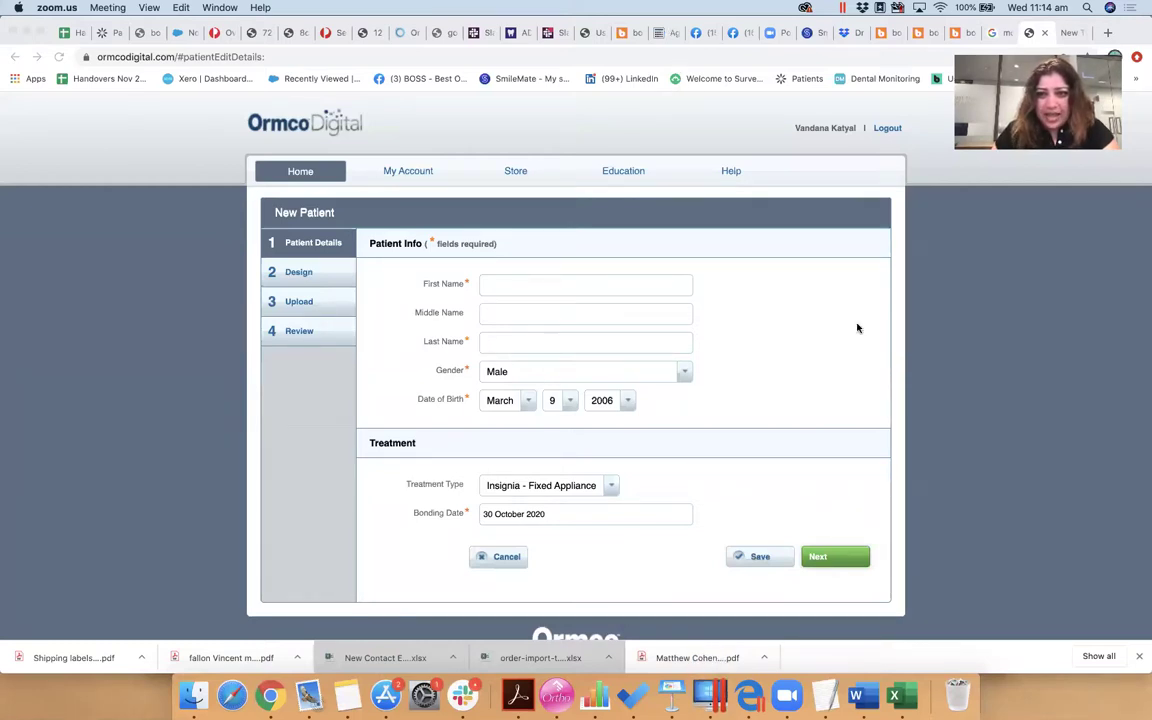
- Enter the patient's first name and last initial in the new patient details, and continue to the Design stage
click(496, 285)
text(A)
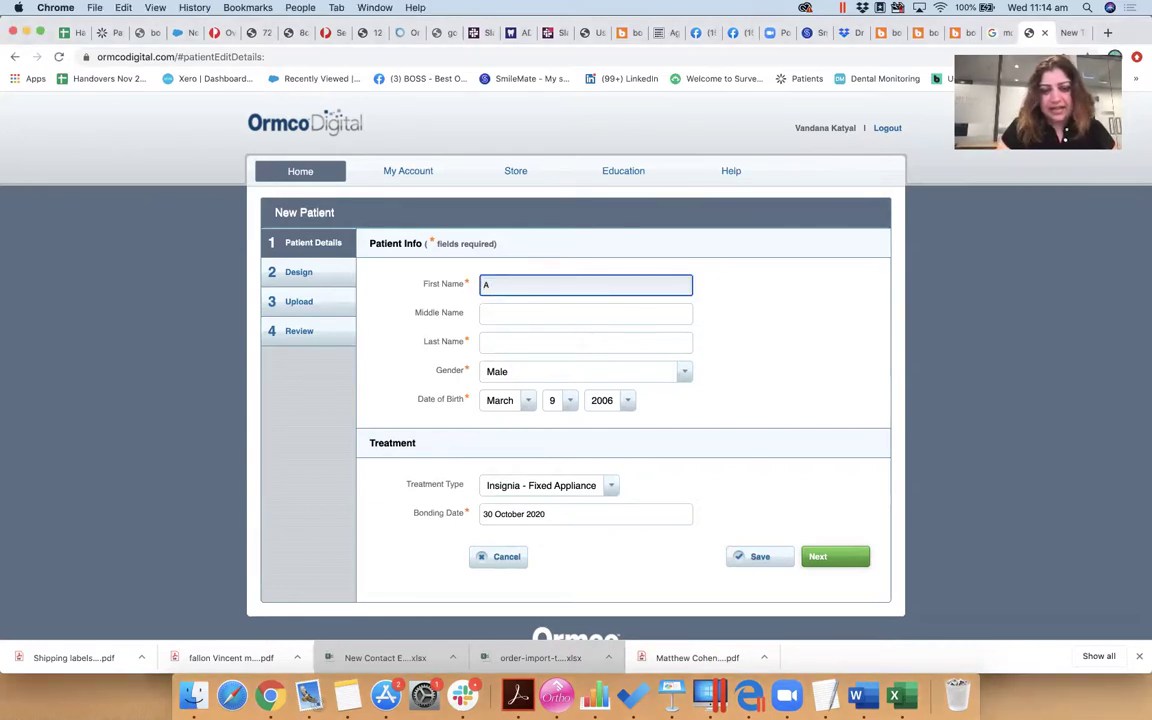
text(idan)
click(501, 346)
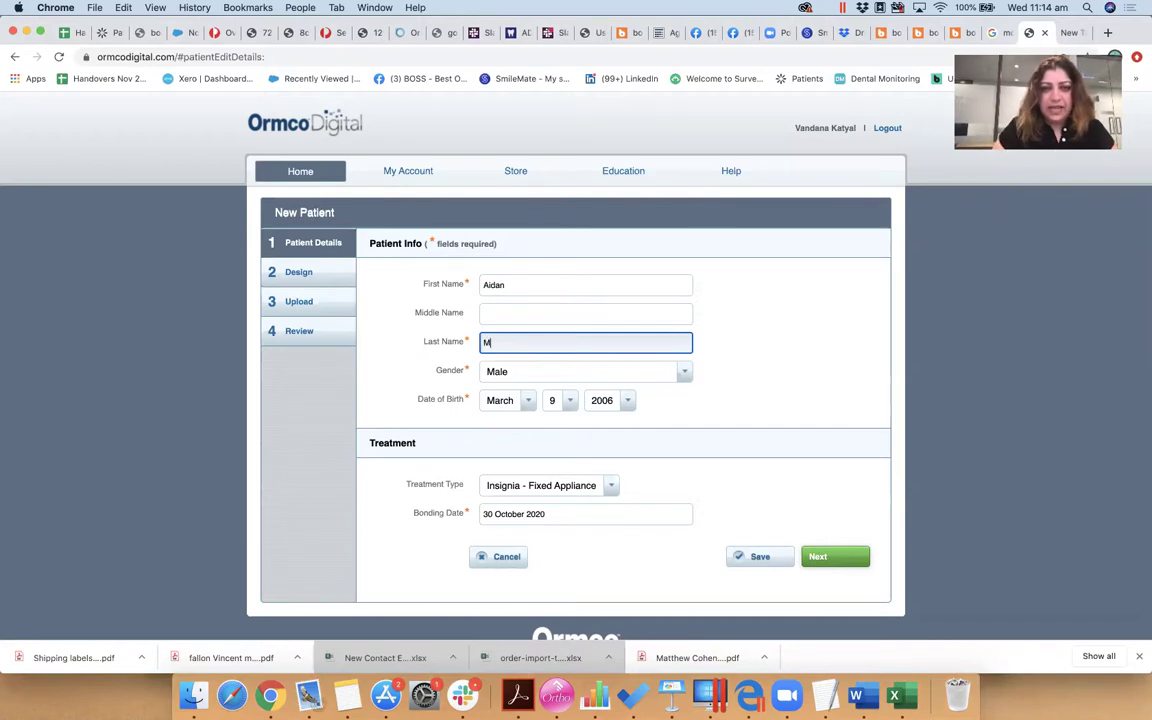
scroll(591, 412, down, 1)
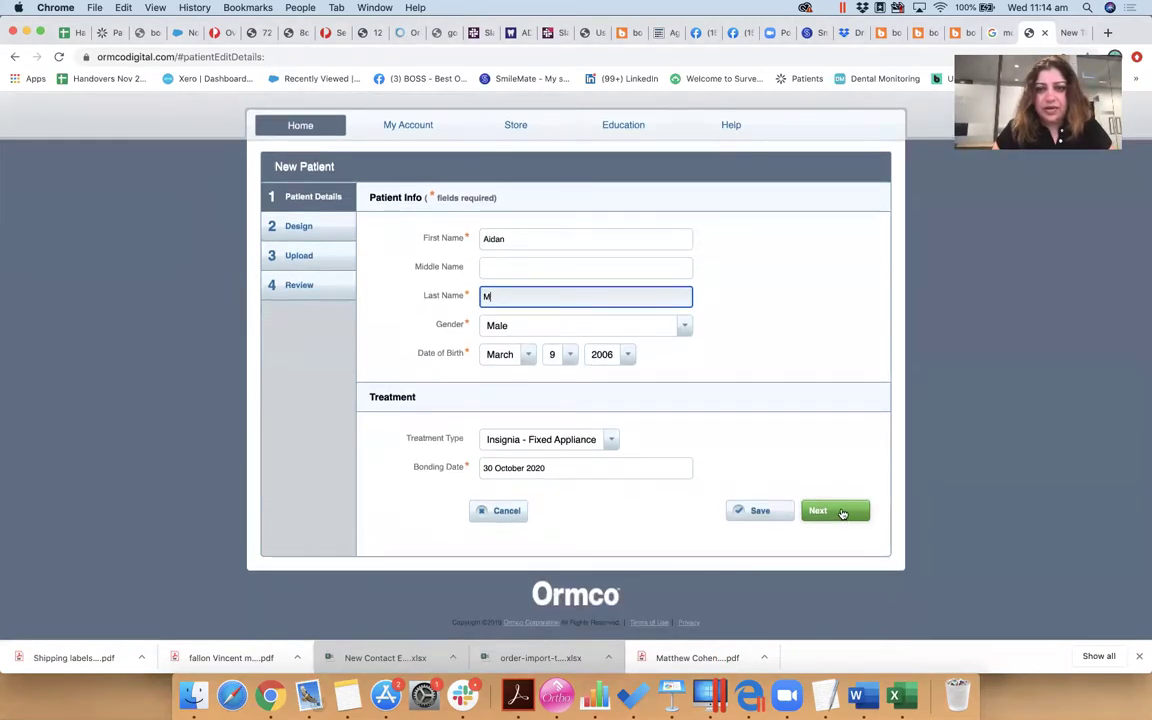
click(843, 513)
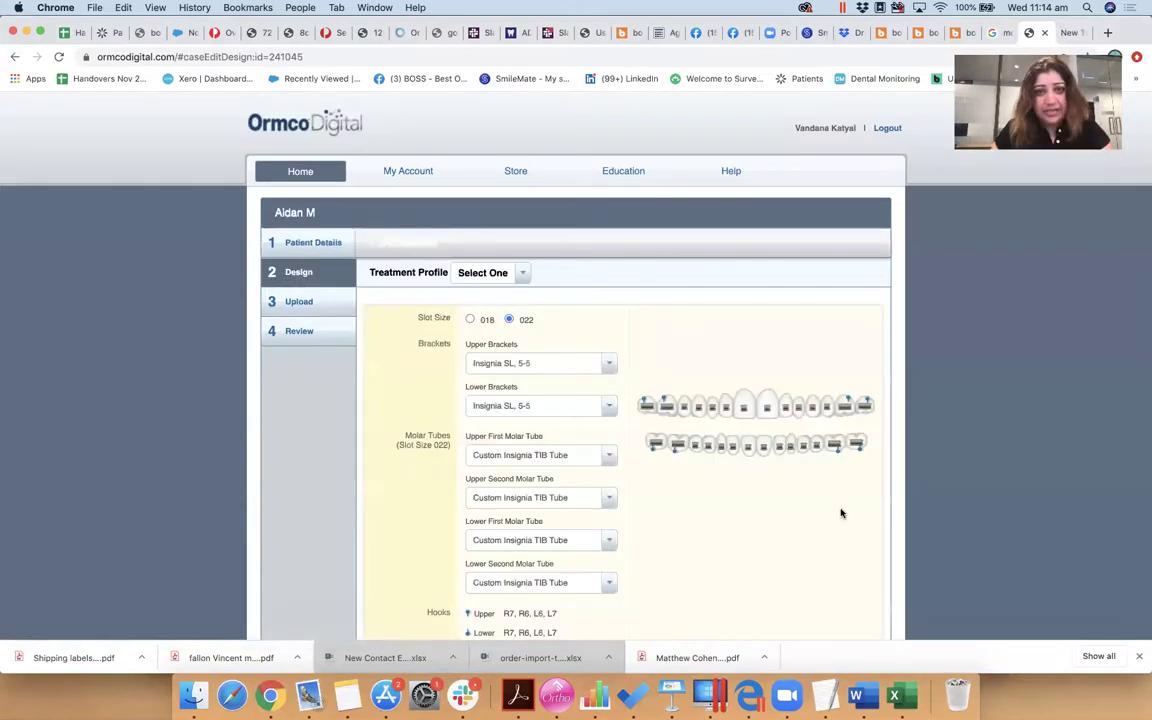
- Review the available treatment profiles and set the case's Treatment Profile to Insignia SL
scroll(841, 513, down, 3)
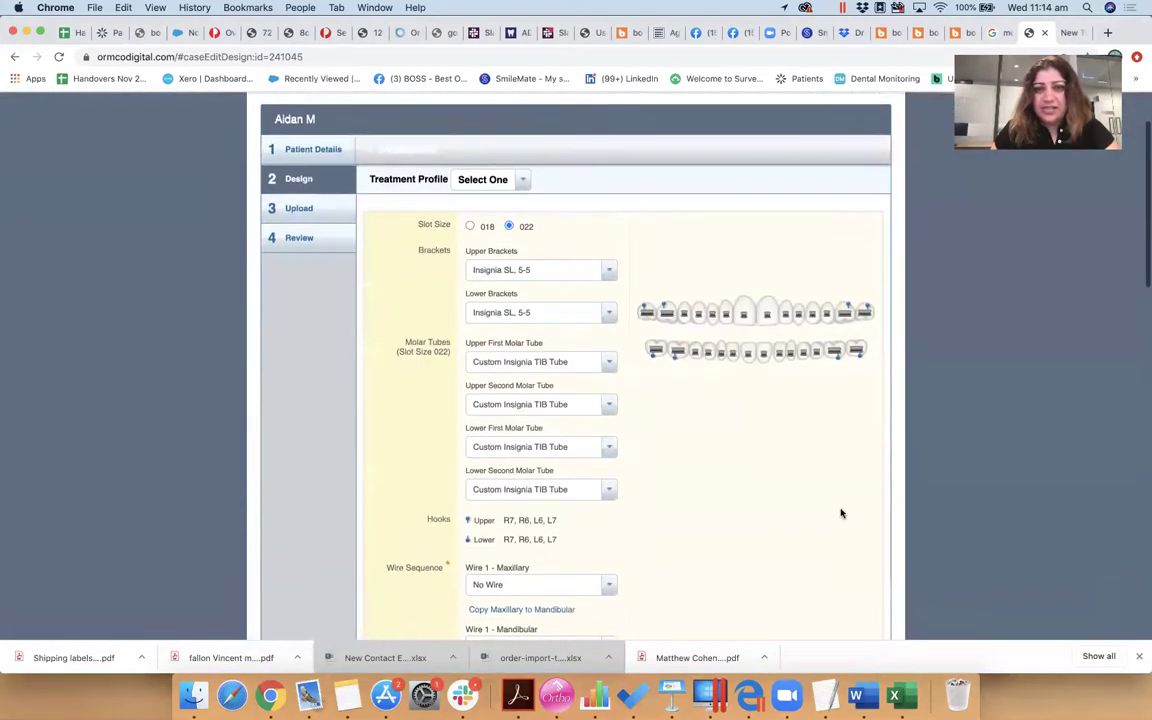
click(522, 164)
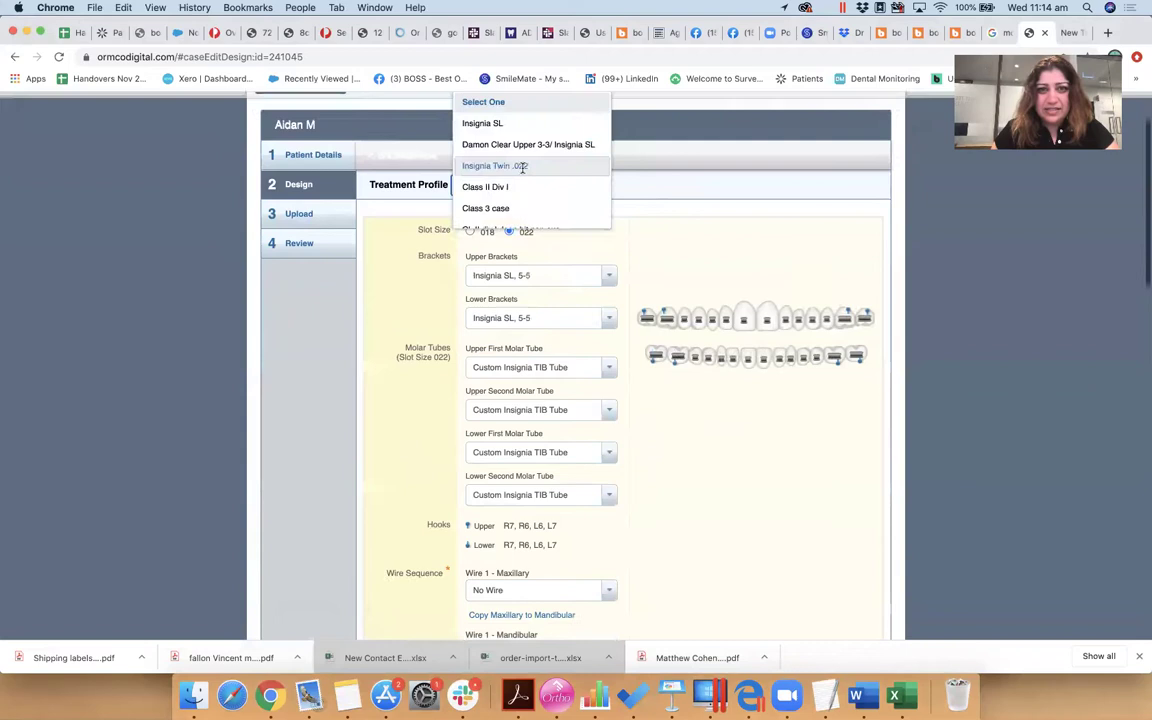
click(643, 189)
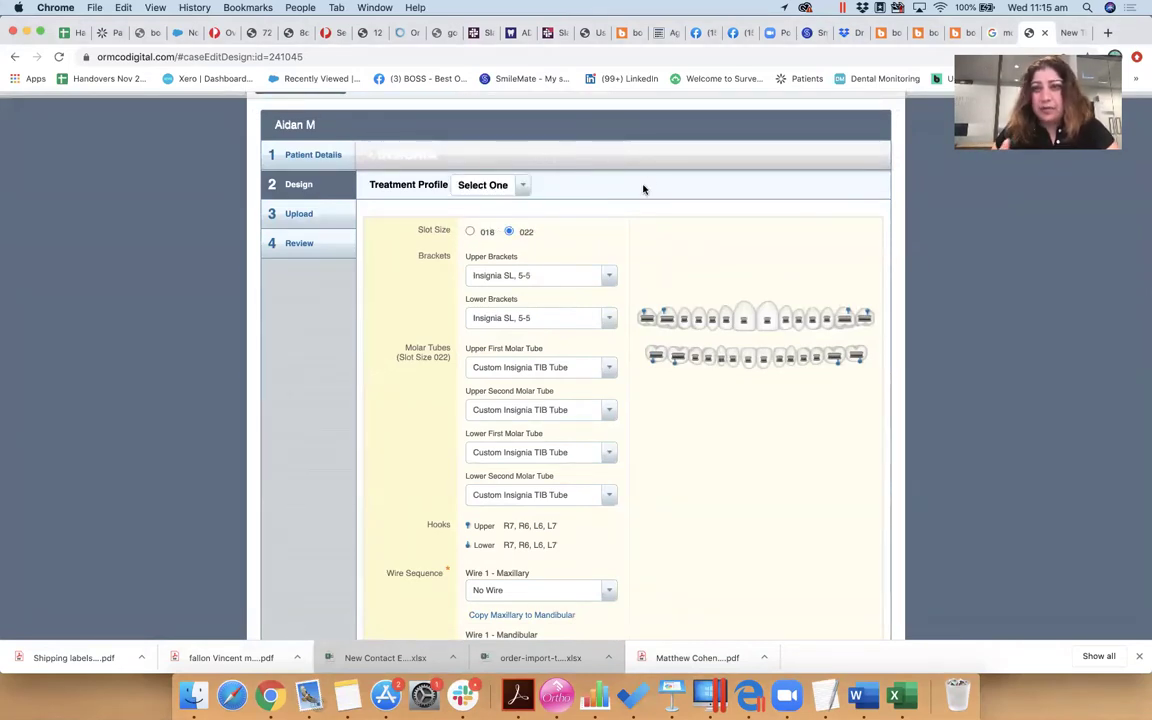
click(522, 185)
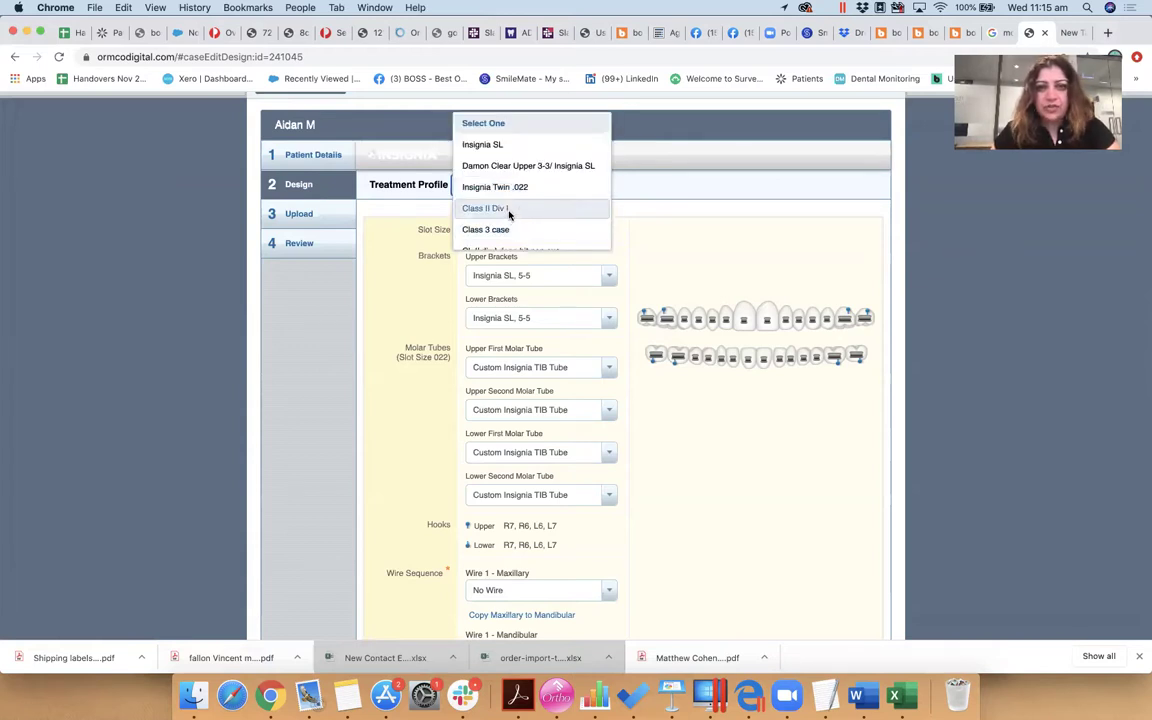
scroll(505, 188, down, 2)
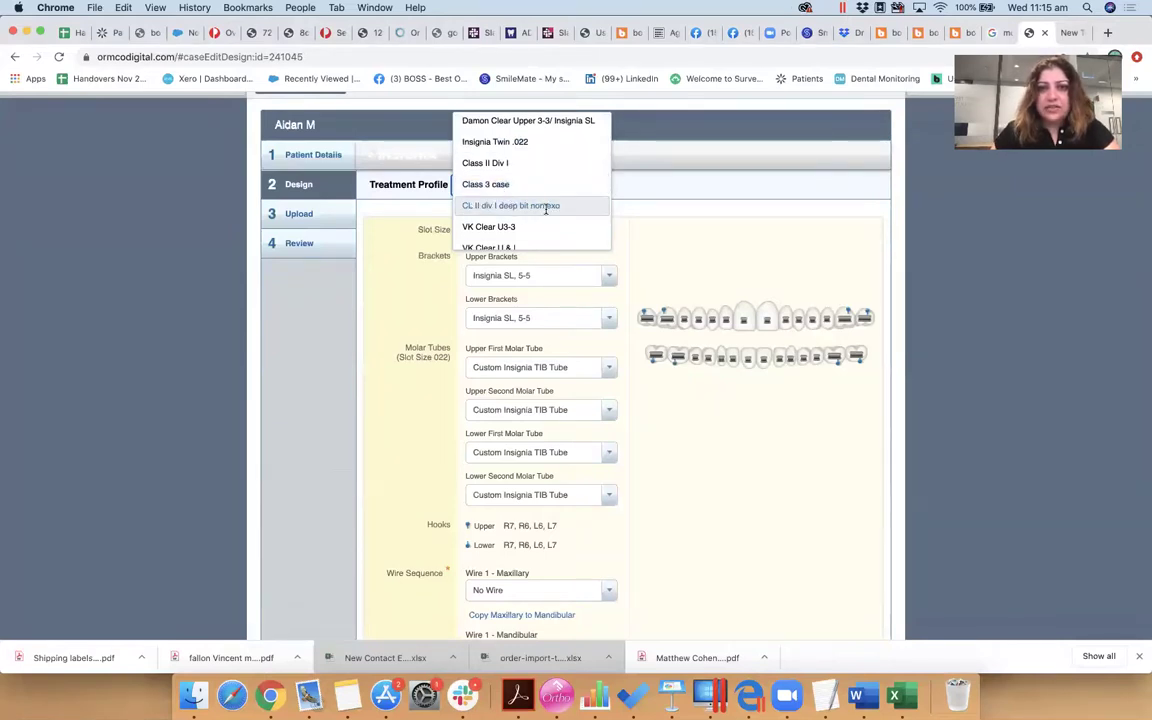
scroll(543, 205, down, 5)
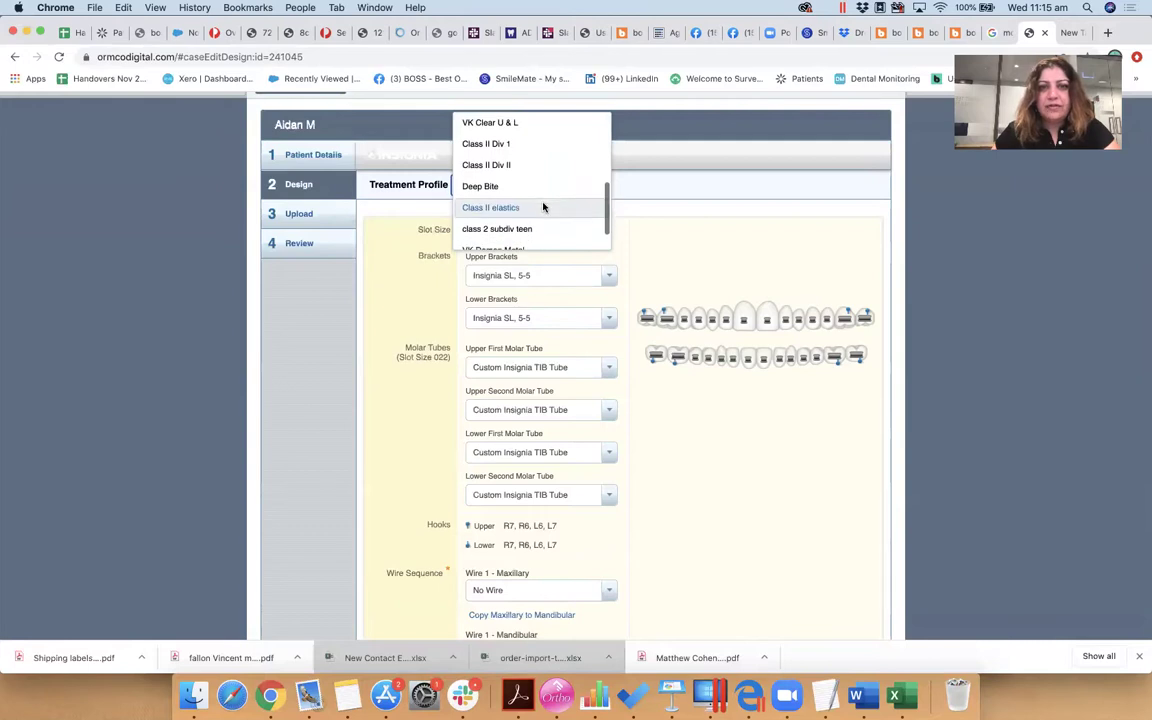
scroll(543, 206, down, 3)
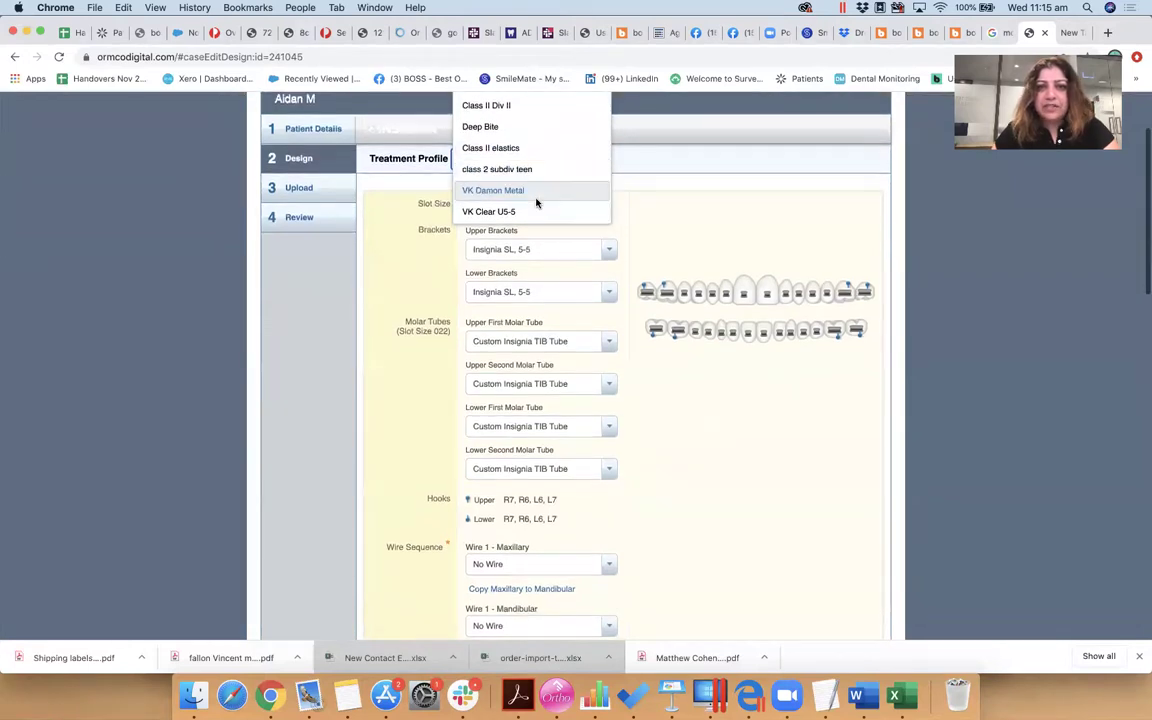
scroll(536, 203, up, 10)
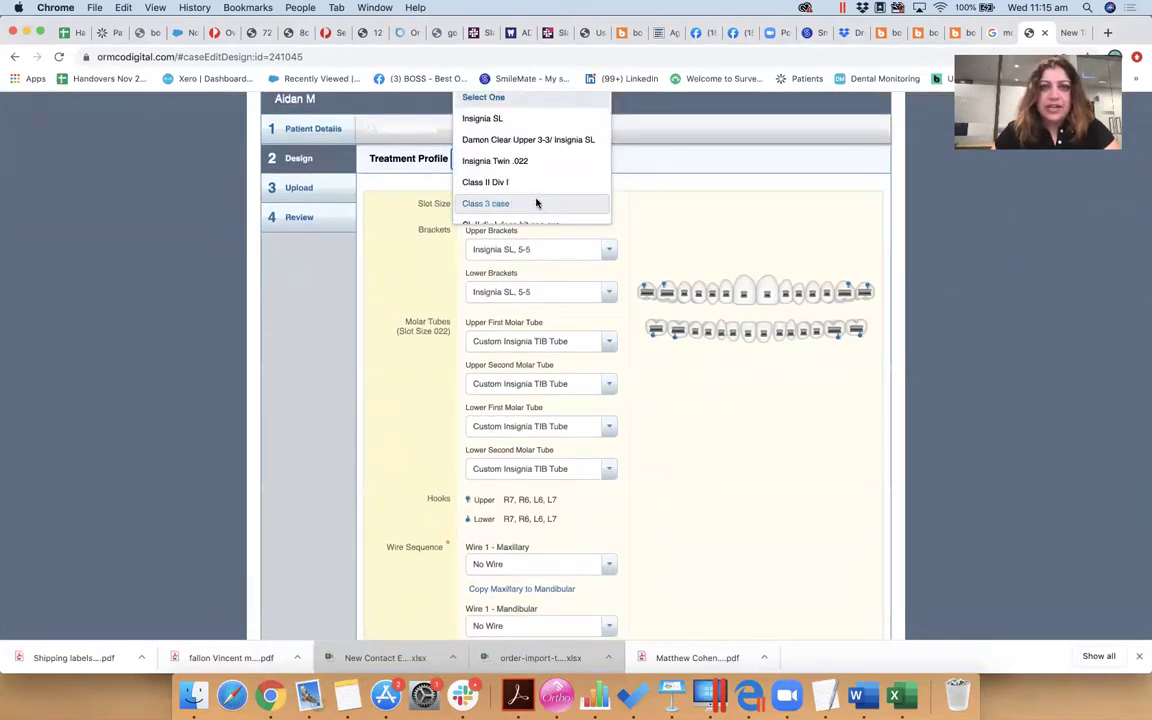
click(523, 125)
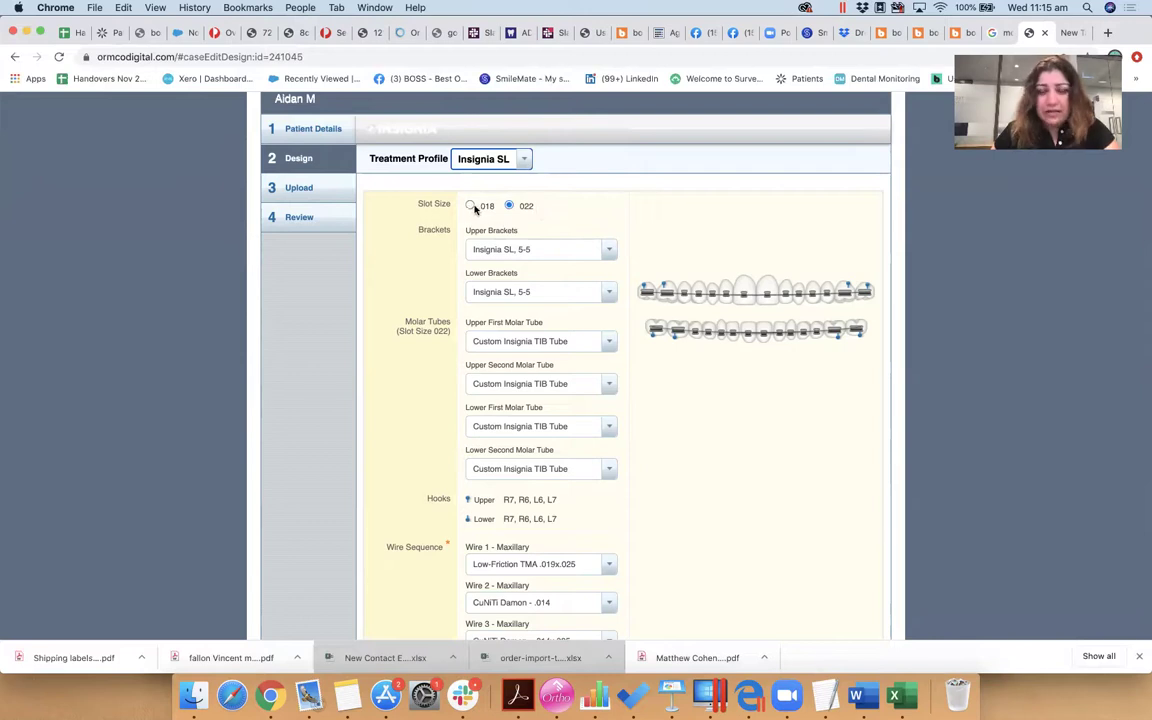
- Examine the bracket systems offered for the upper arch, including the Damon Clear, Inspire ICE and Insignia Twin choices
click(587, 250)
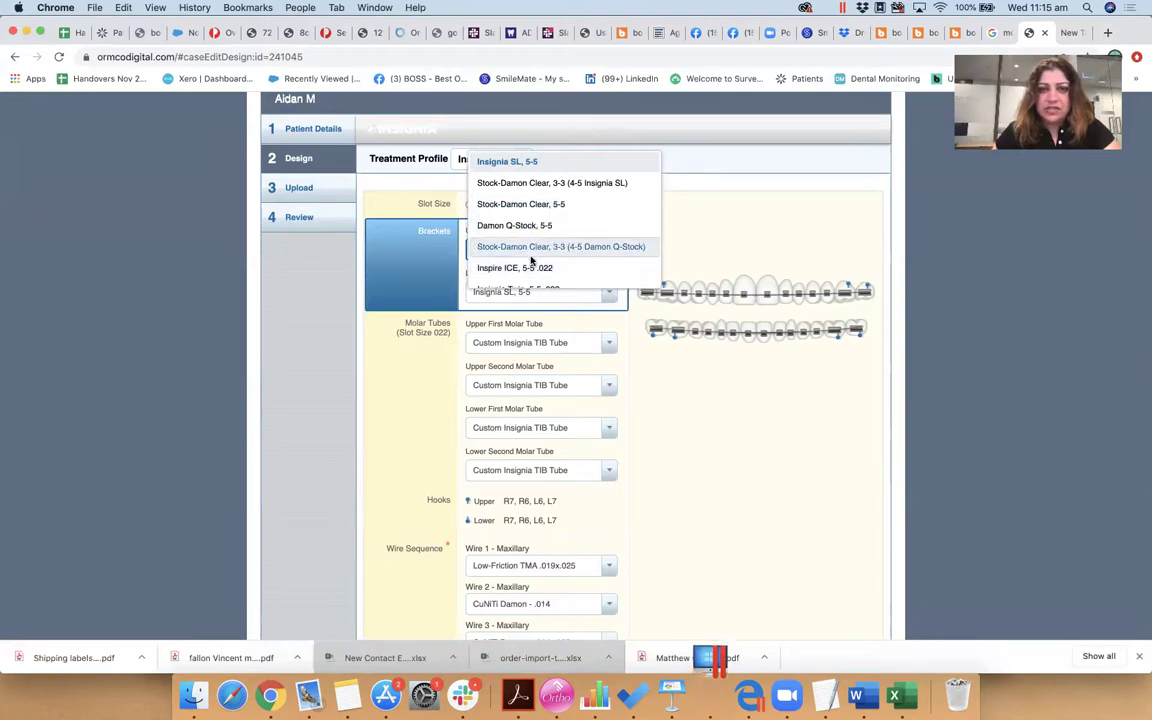
scroll(530, 250, down, 2)
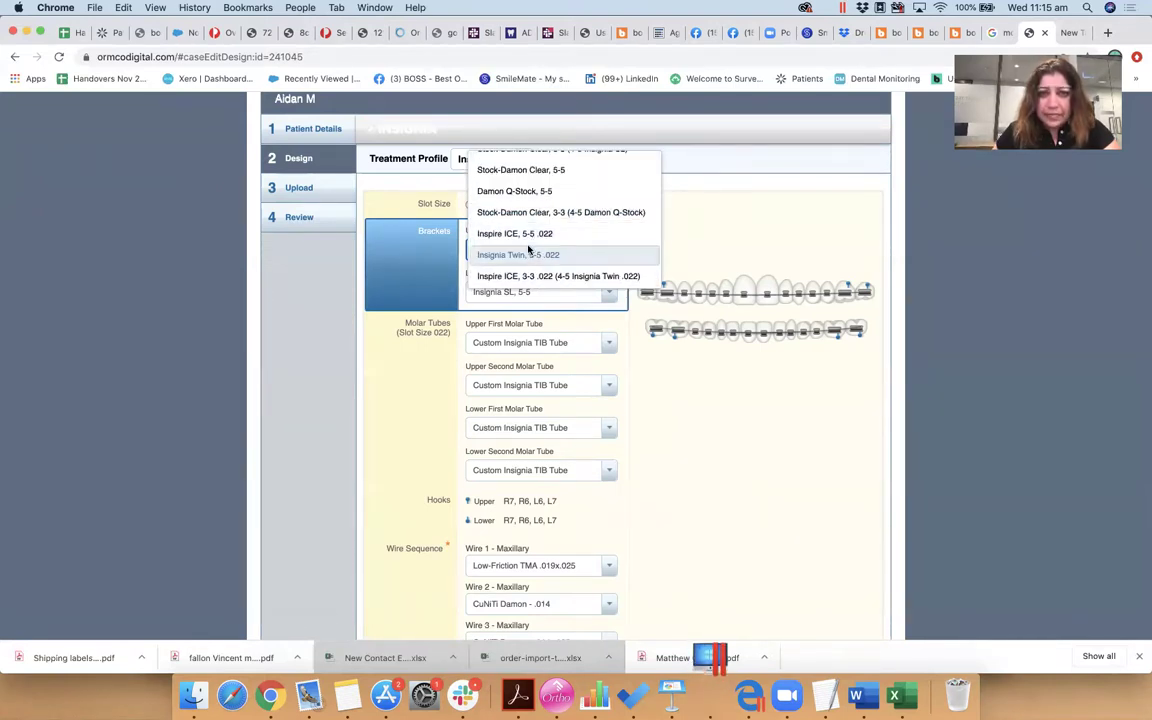
scroll(531, 255, up, 2)
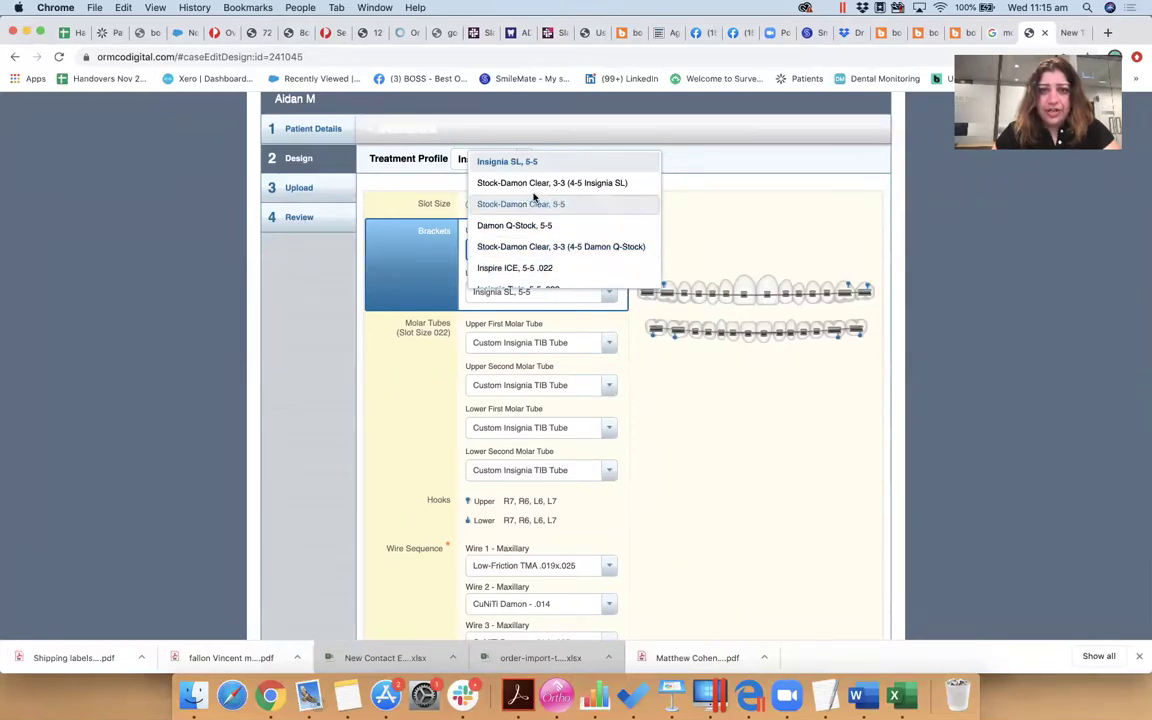
scroll(532, 235, down, 2)
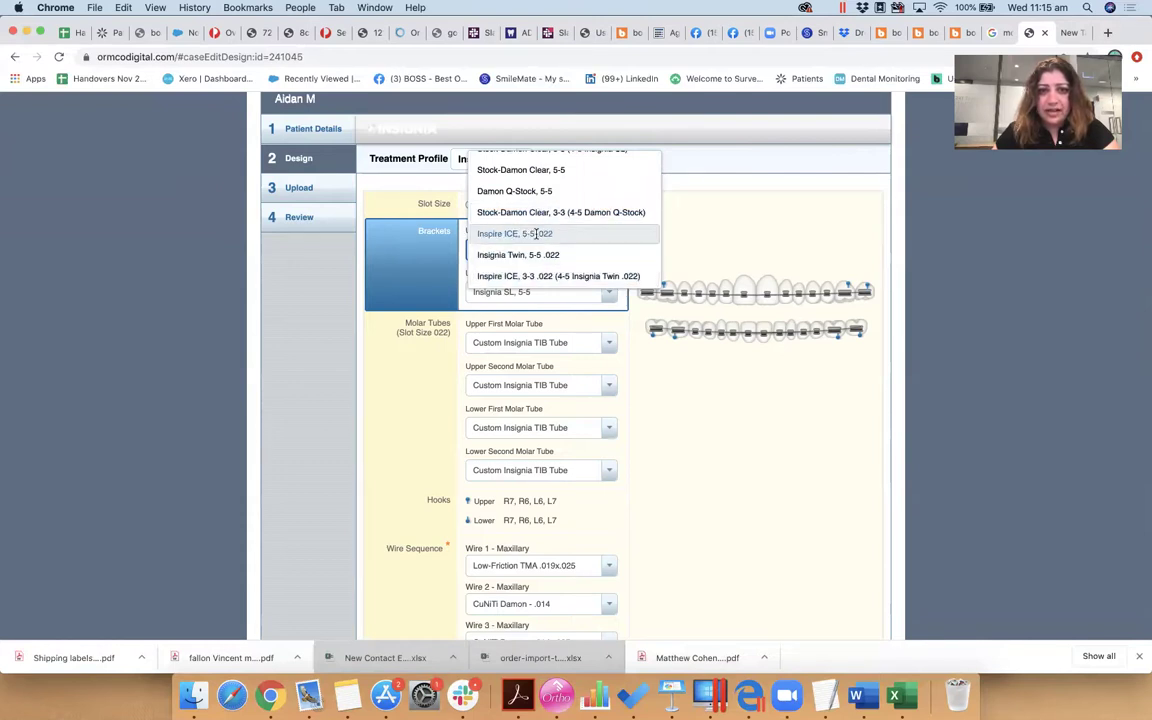
click(715, 224)
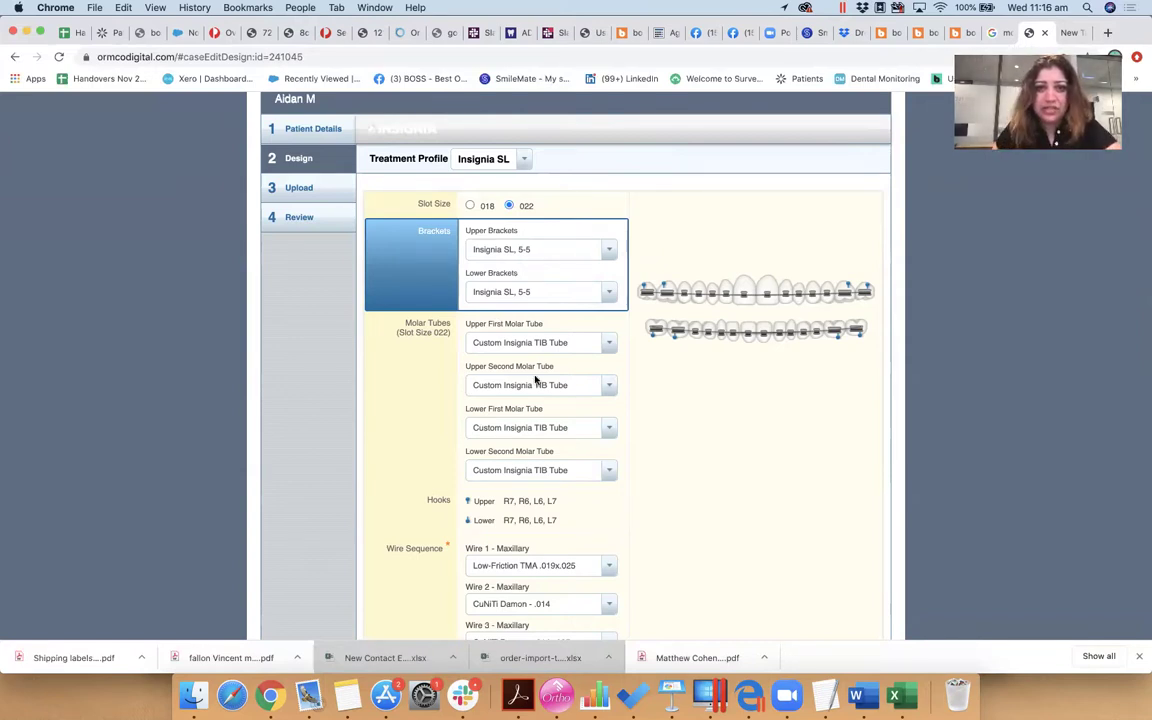
- Check the options offered for the lower brackets and the upper first molar tube
click(531, 294)
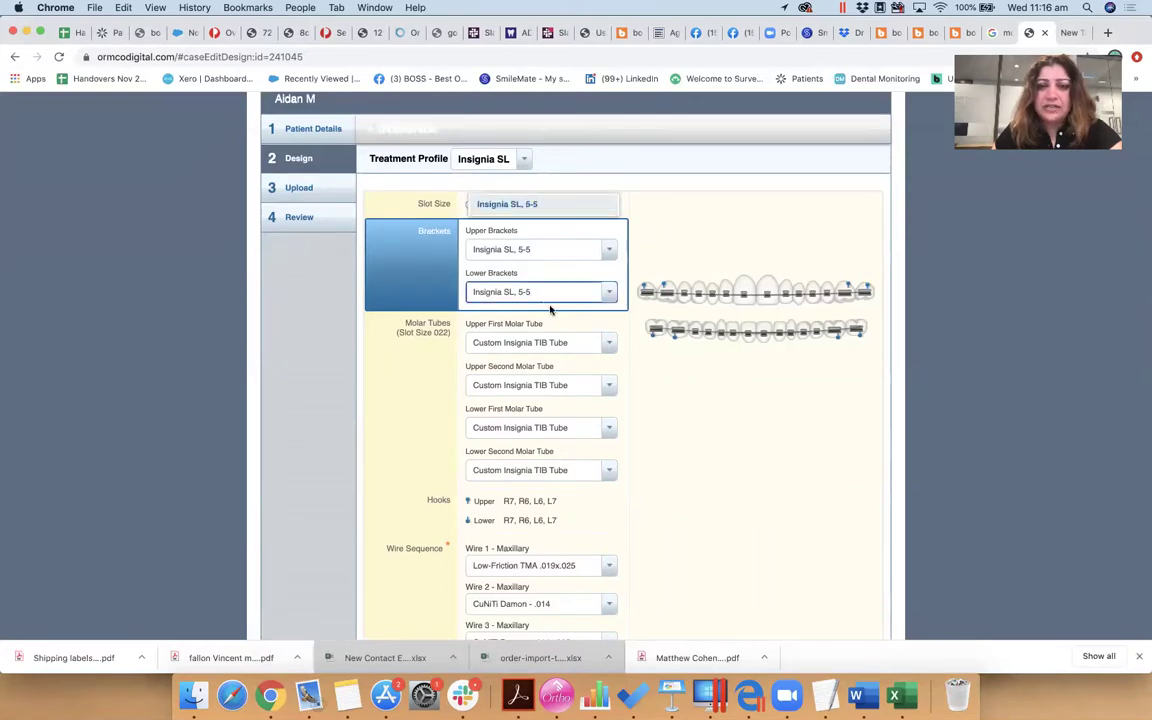
click(512, 285)
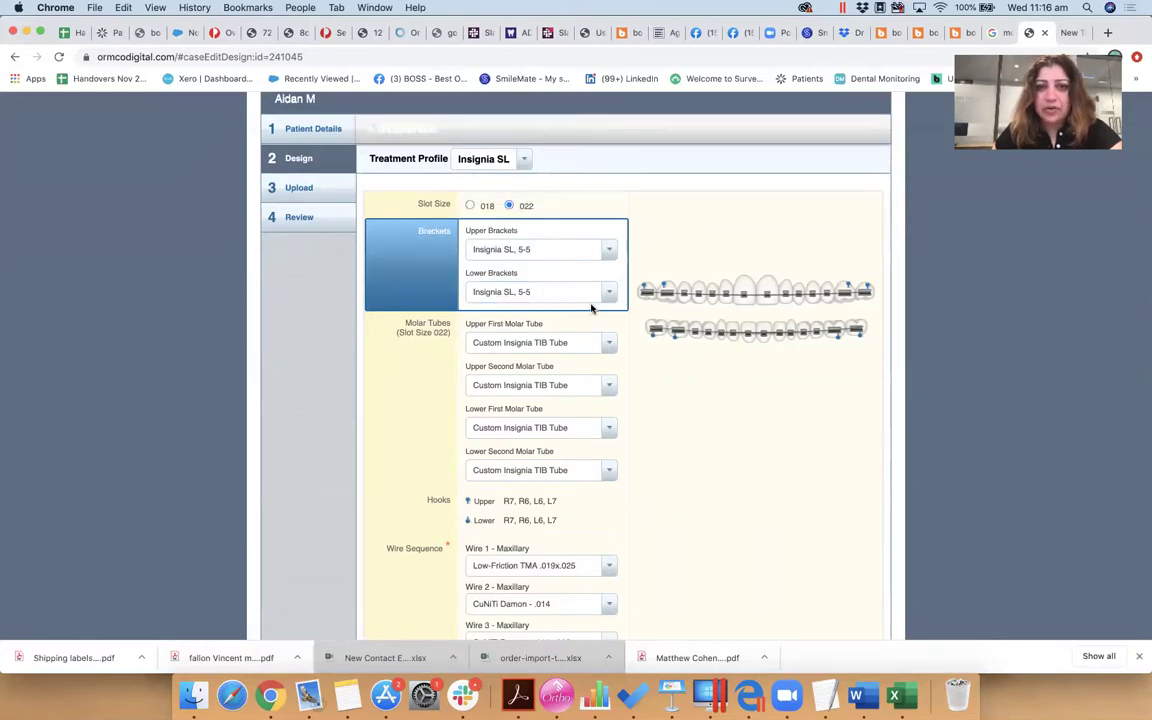
click(607, 292)
click(653, 358)
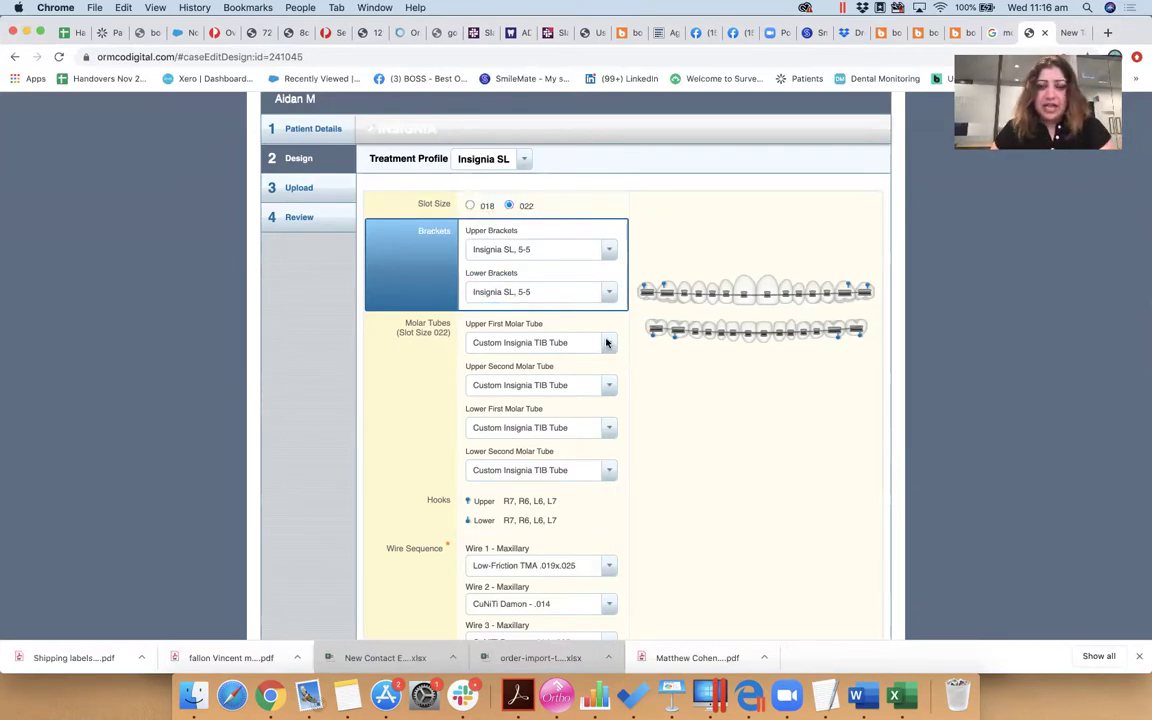
click(607, 343)
click(661, 376)
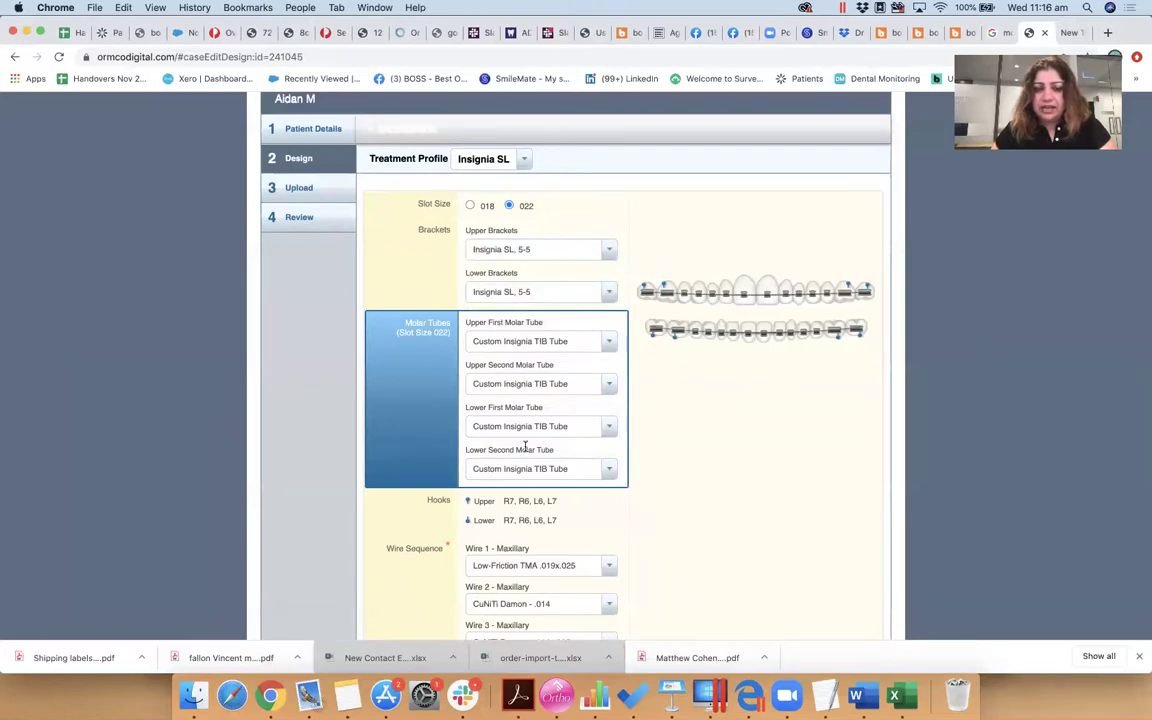
- Review the design form's molar tubes, hooks, maxillary and mandibular wire sequence, tooth groupings and archform settings
scroll(638, 500, down, 3)
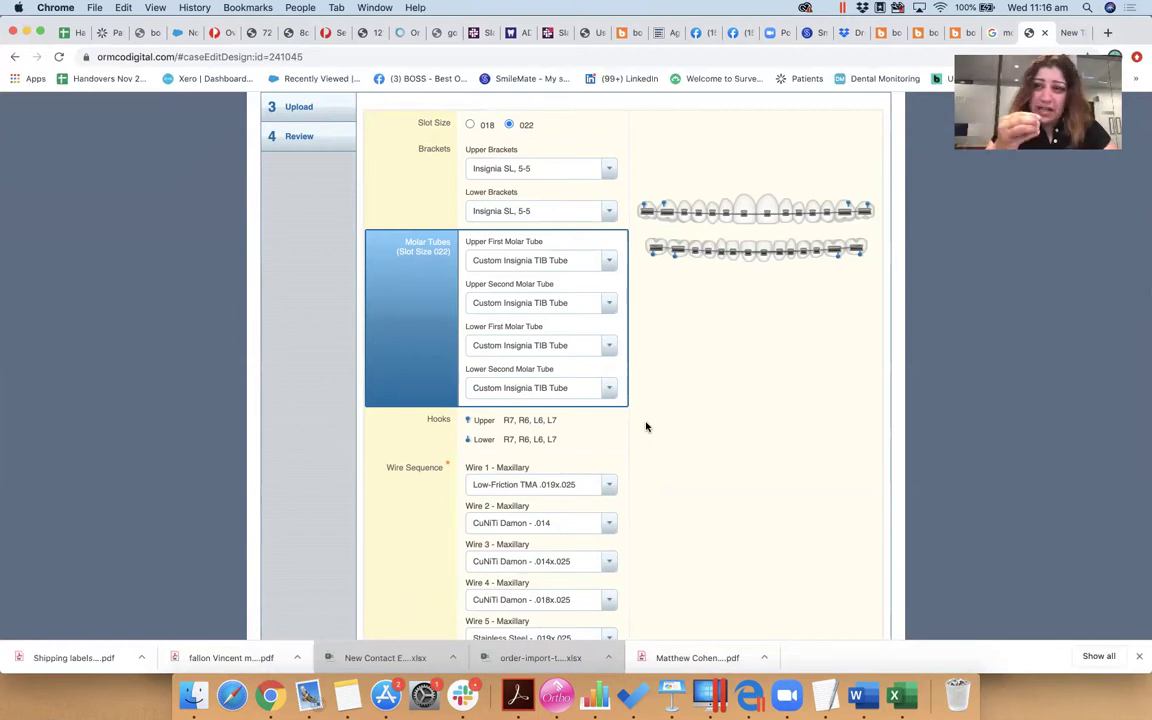
scroll(652, 430, down, 3)
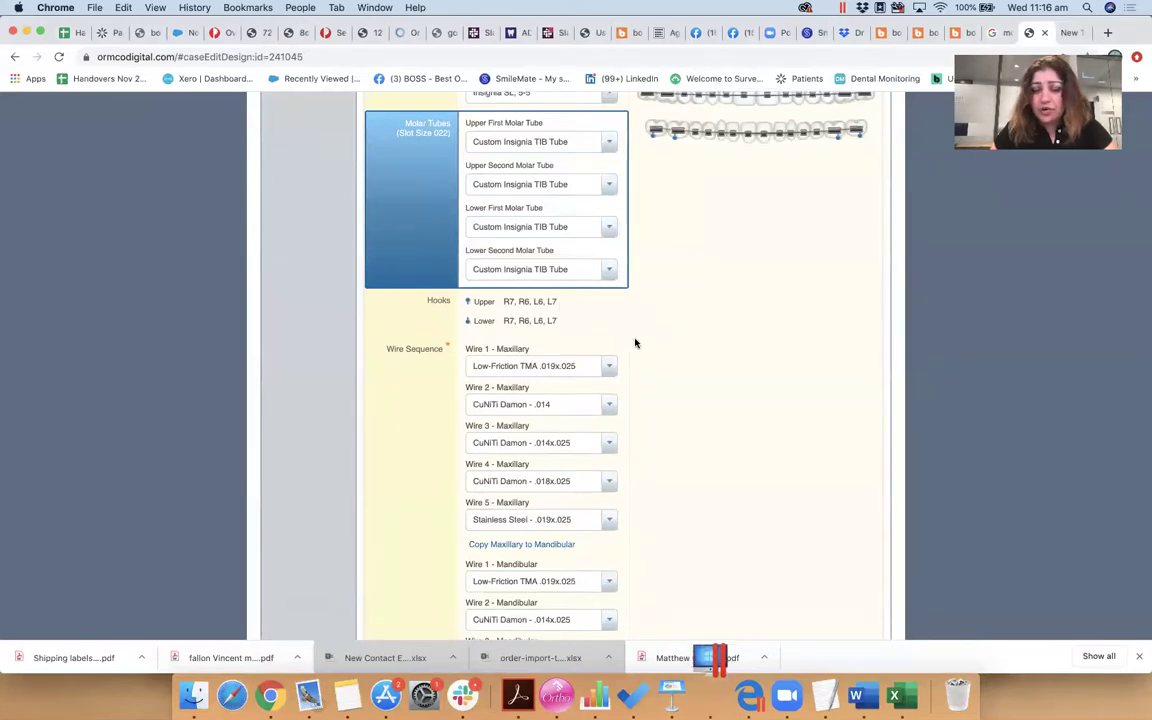
scroll(716, 424, down, 1)
scroll(650, 360, down, 1)
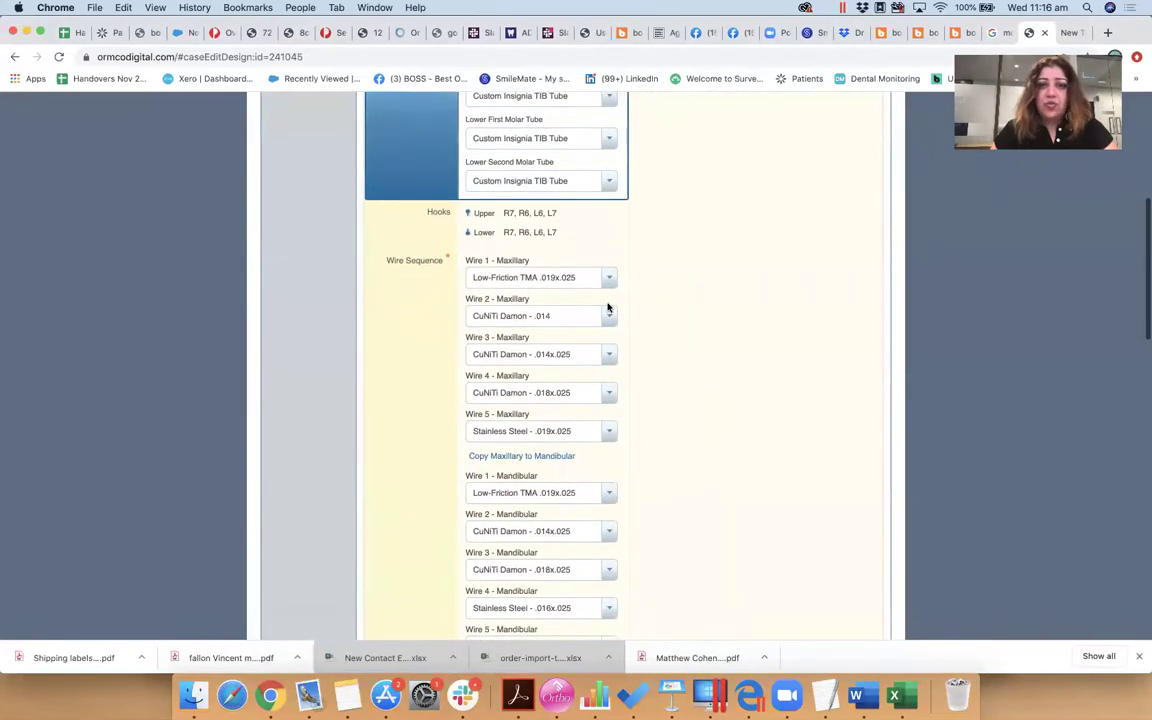
scroll(599, 517, down, 3)
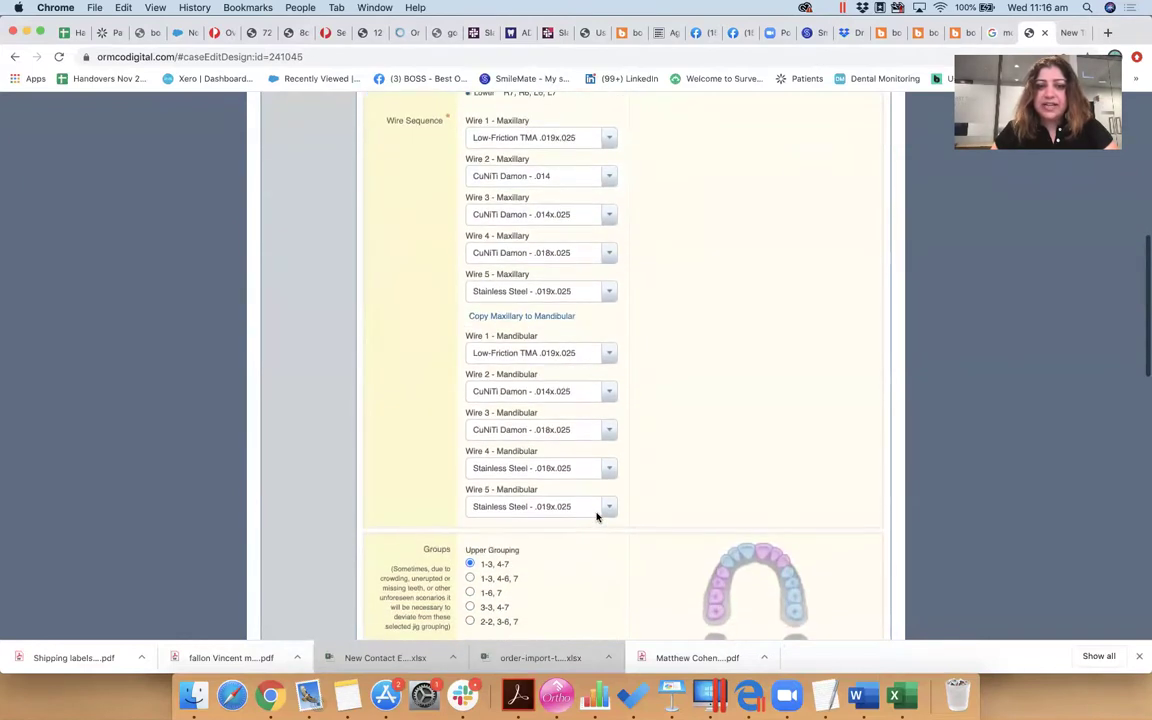
scroll(597, 517, down, 3)
scroll(597, 517, down, 2)
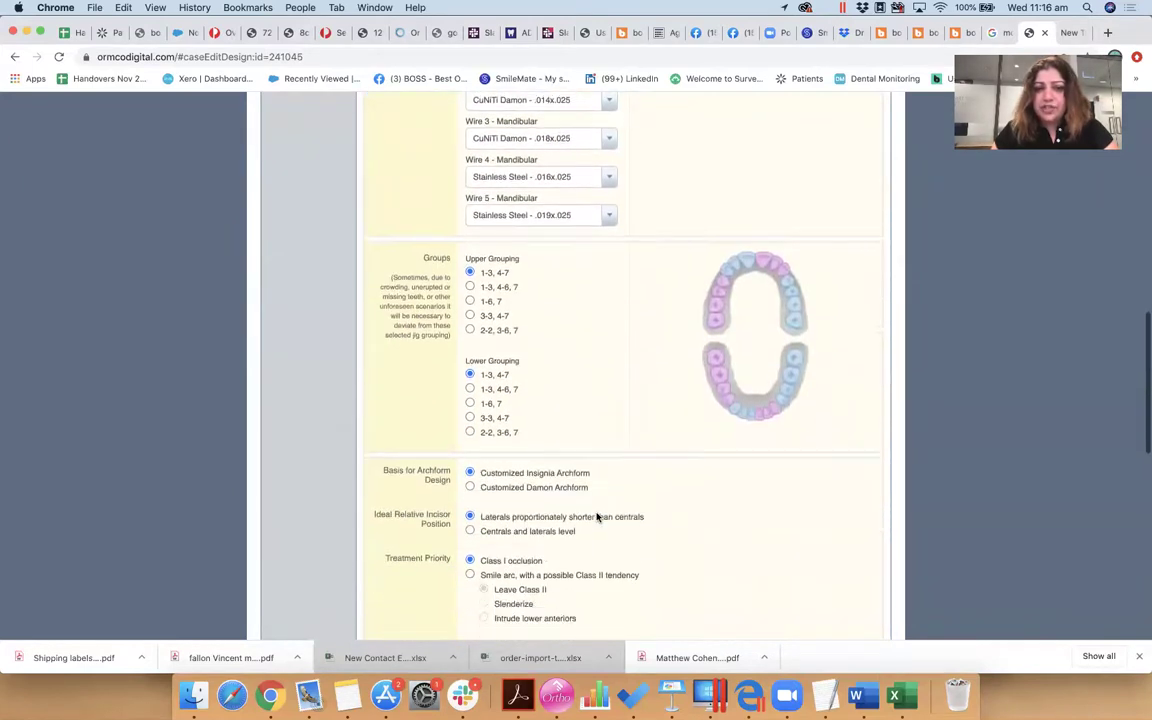
scroll(597, 517, up, 10)
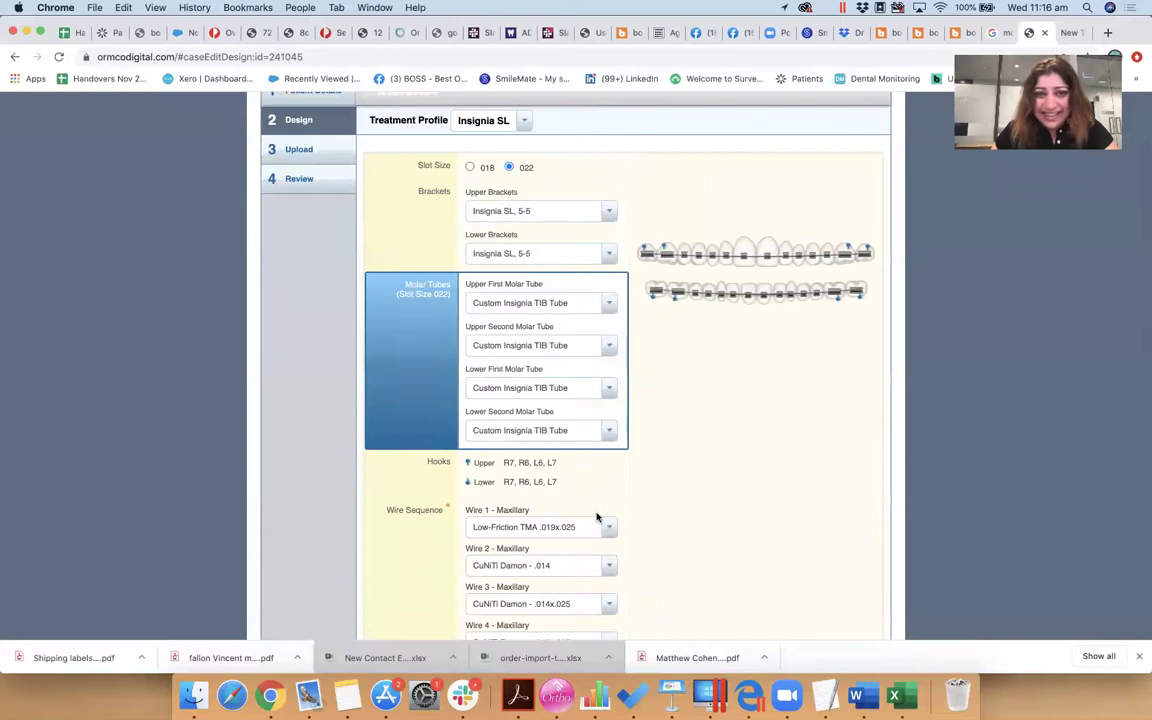
scroll(597, 517, down, 3)
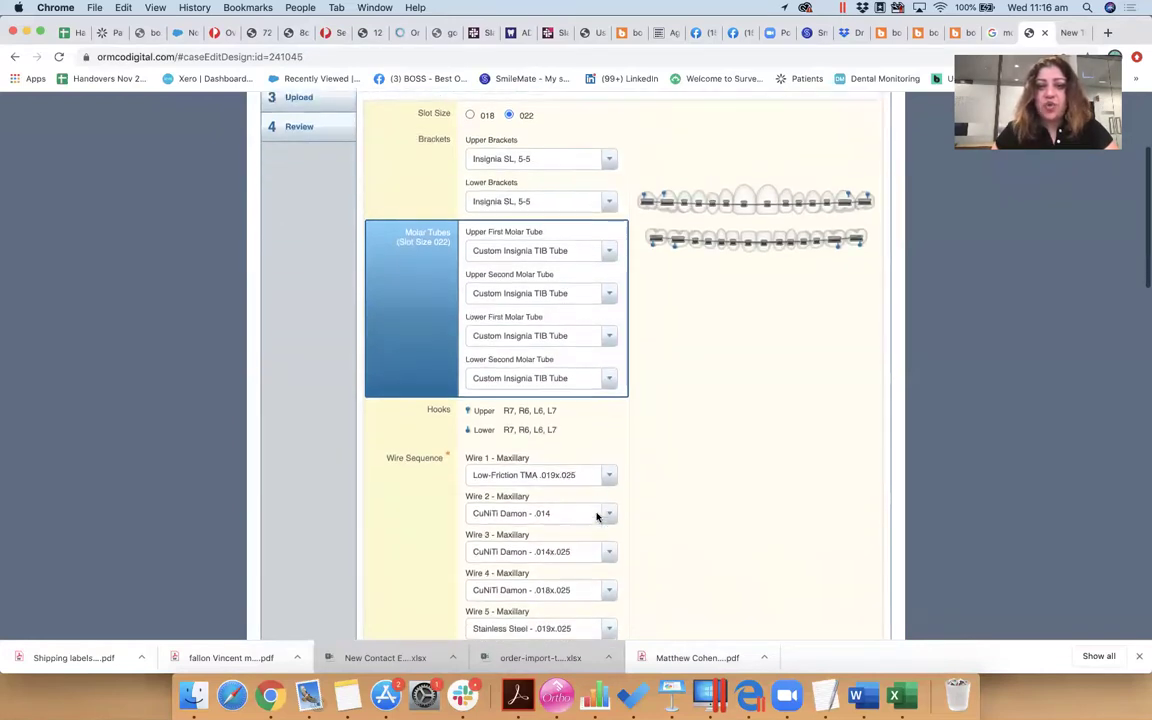
scroll(597, 517, down, 1)
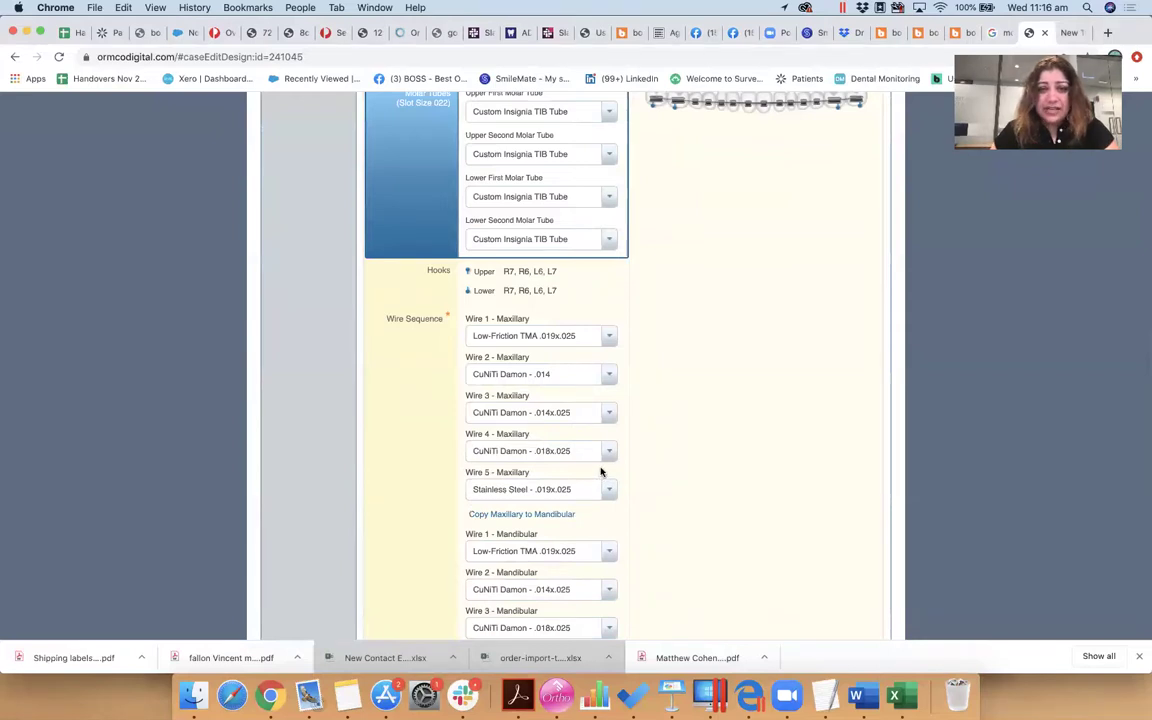
- Examine the wire material choices for maxillary Wire 1 and the rest of the maxillary and mandibular wire sequence
click(600, 336)
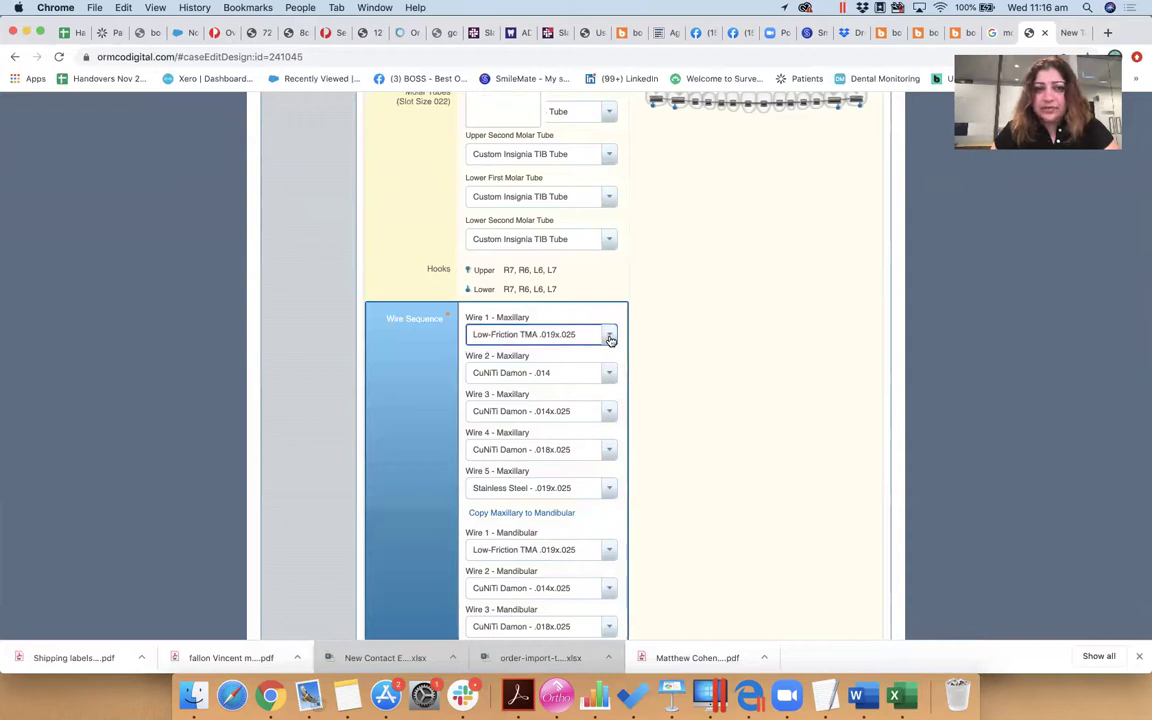
scroll(653, 342, up, 5)
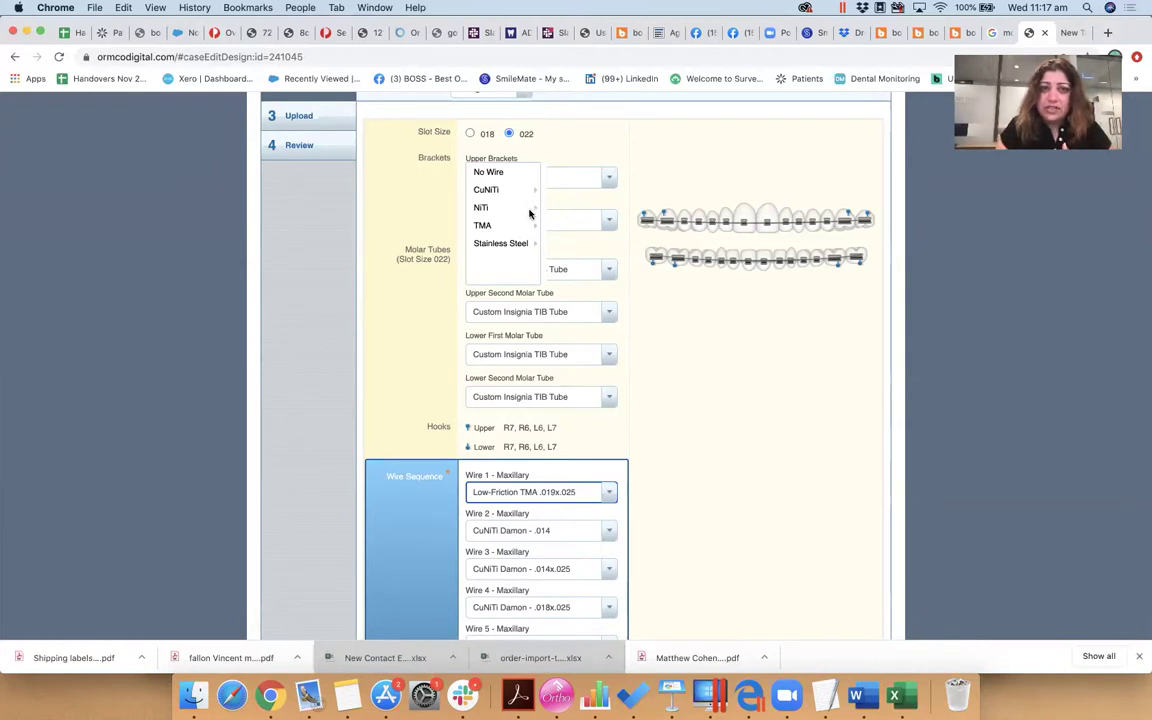
click(663, 488)
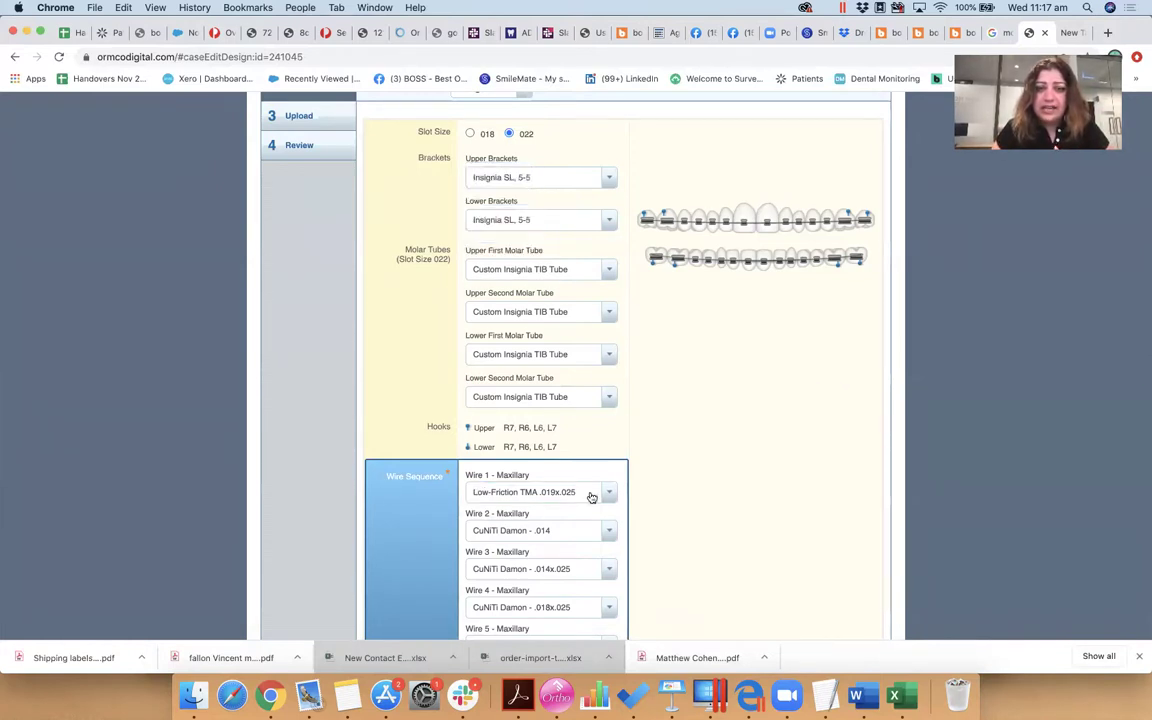
scroll(590, 495, down, 3)
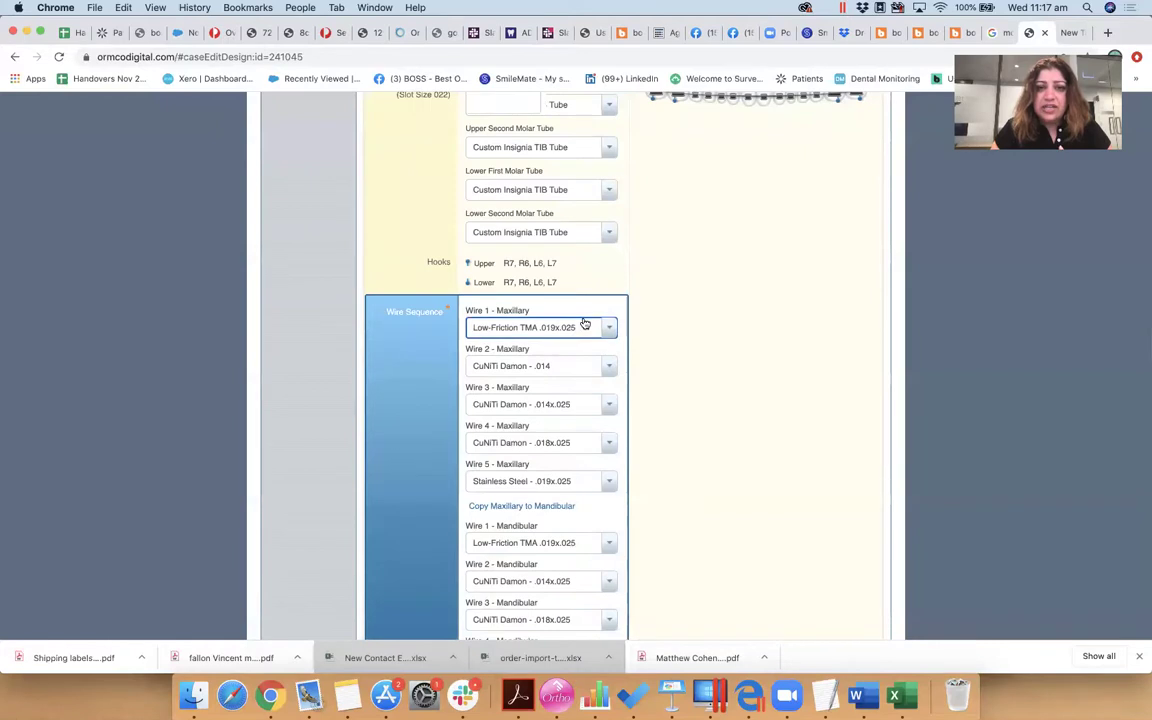
scroll(586, 376, down, 3)
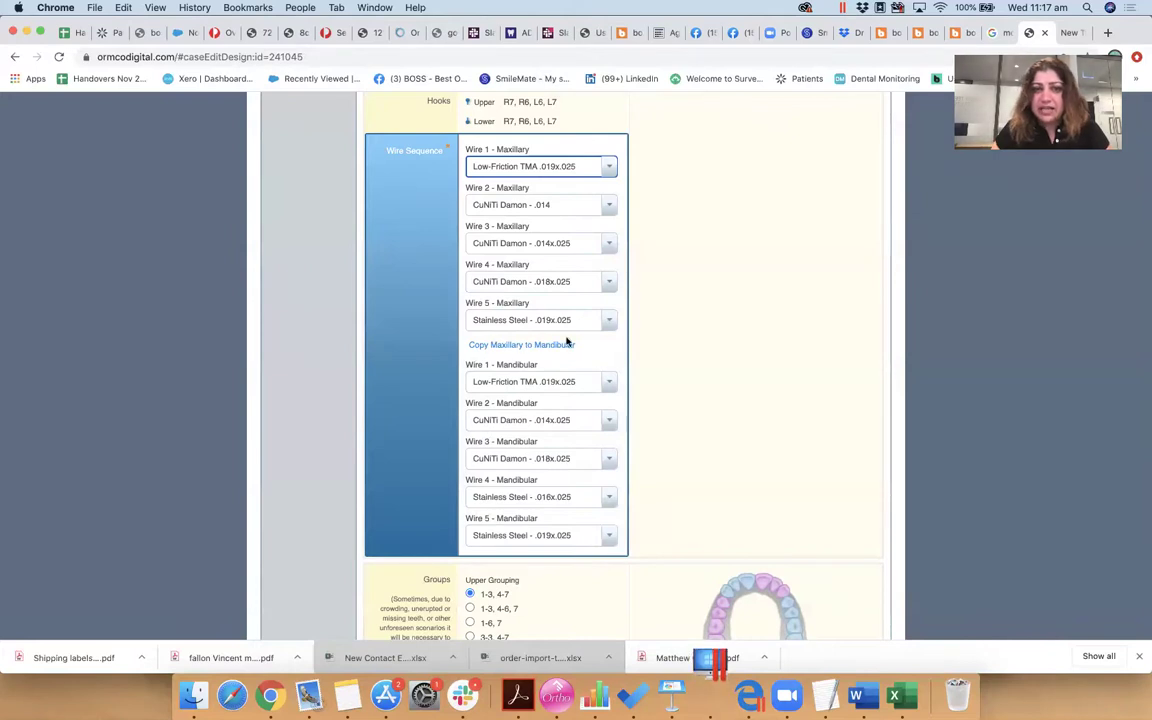
- Set Wire 1 of the maxillary wire sequence to CuNiTi Damon .014x.025
click(612, 170)
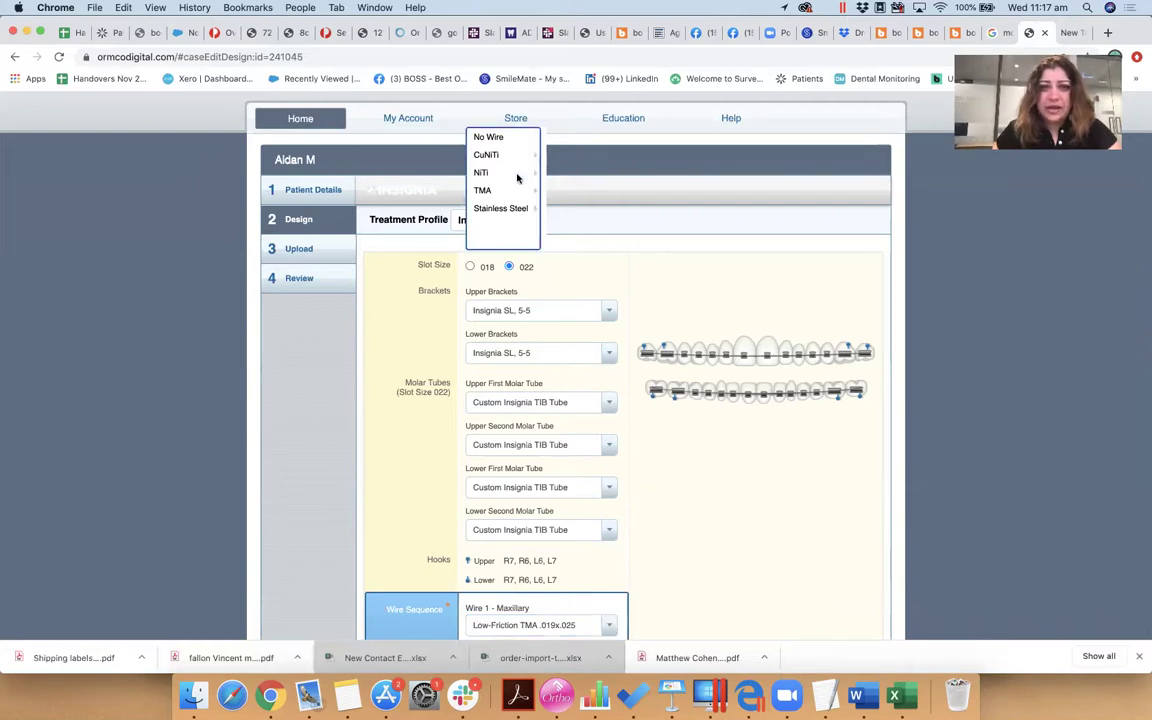
mouse_move(520, 174)
scroll(578, 206, down, 1)
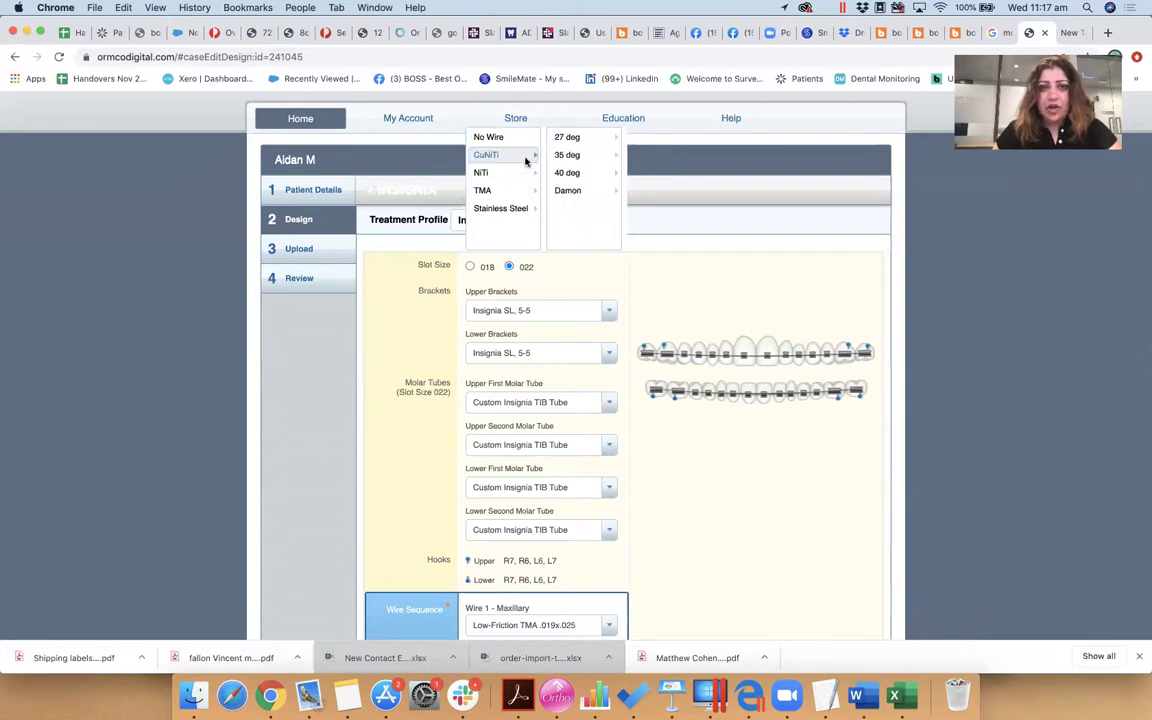
mouse_move(580, 174)
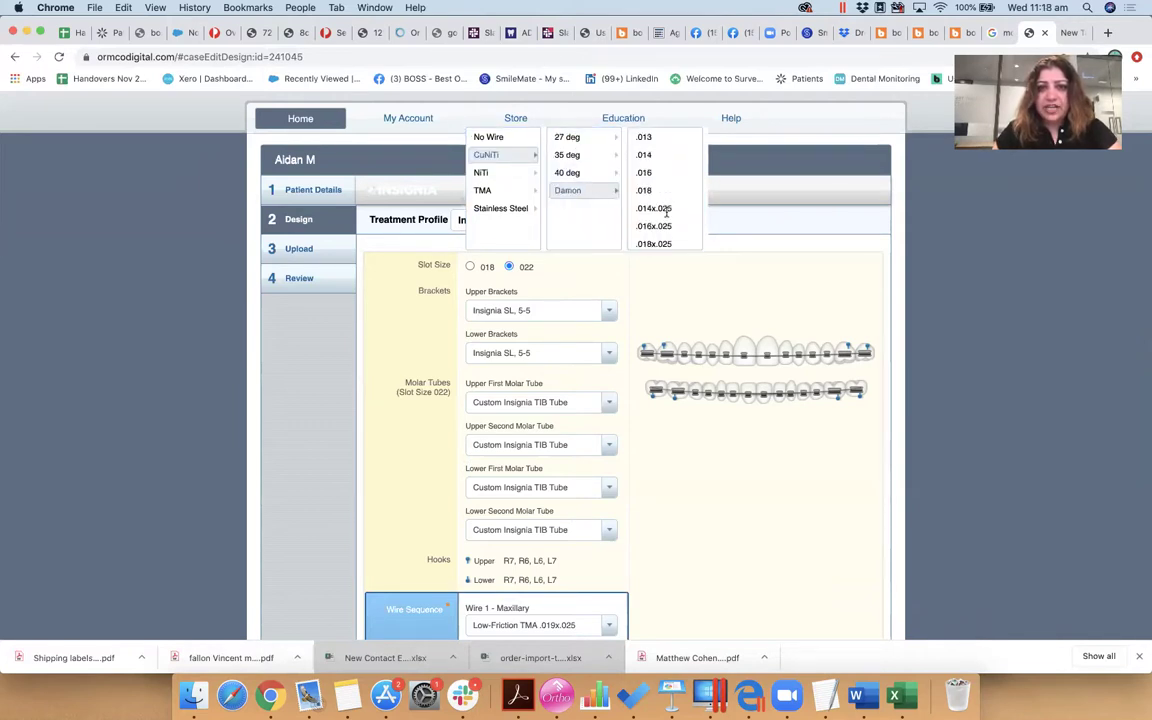
click(656, 209)
- Set Wire 2 of the maxillary wire sequence to CuNiTi Damon .018x.025
scroll(650, 450, down, 4)
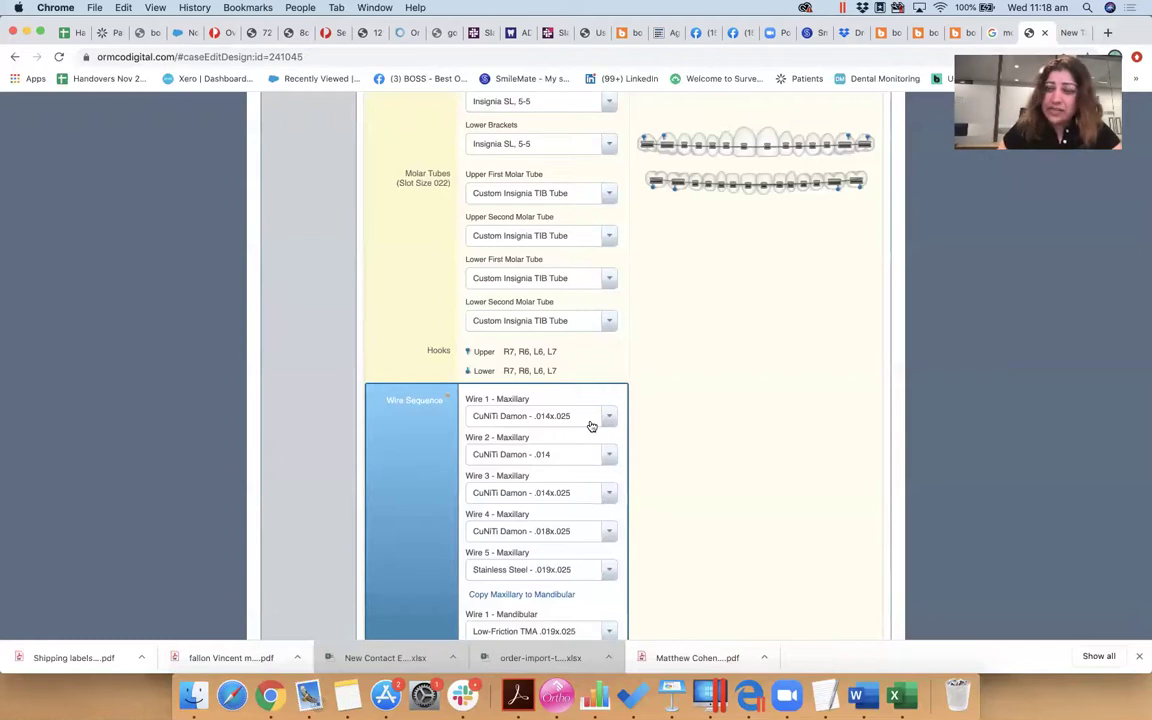
click(607, 457)
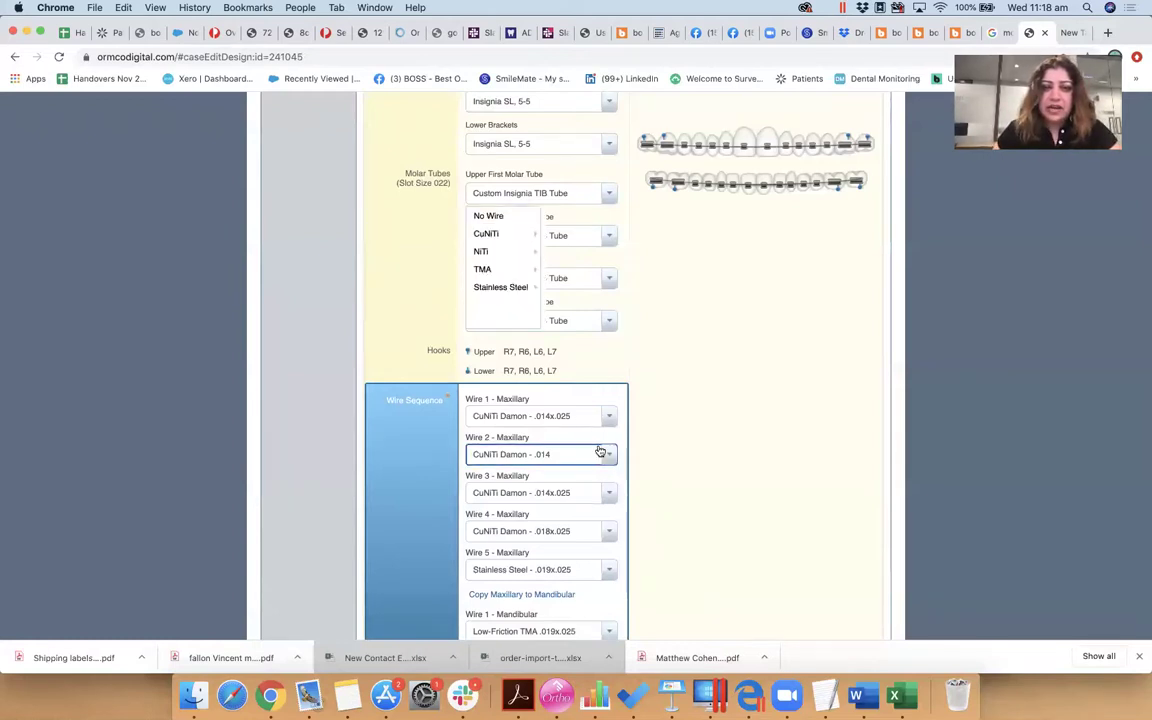
mouse_move(516, 236)
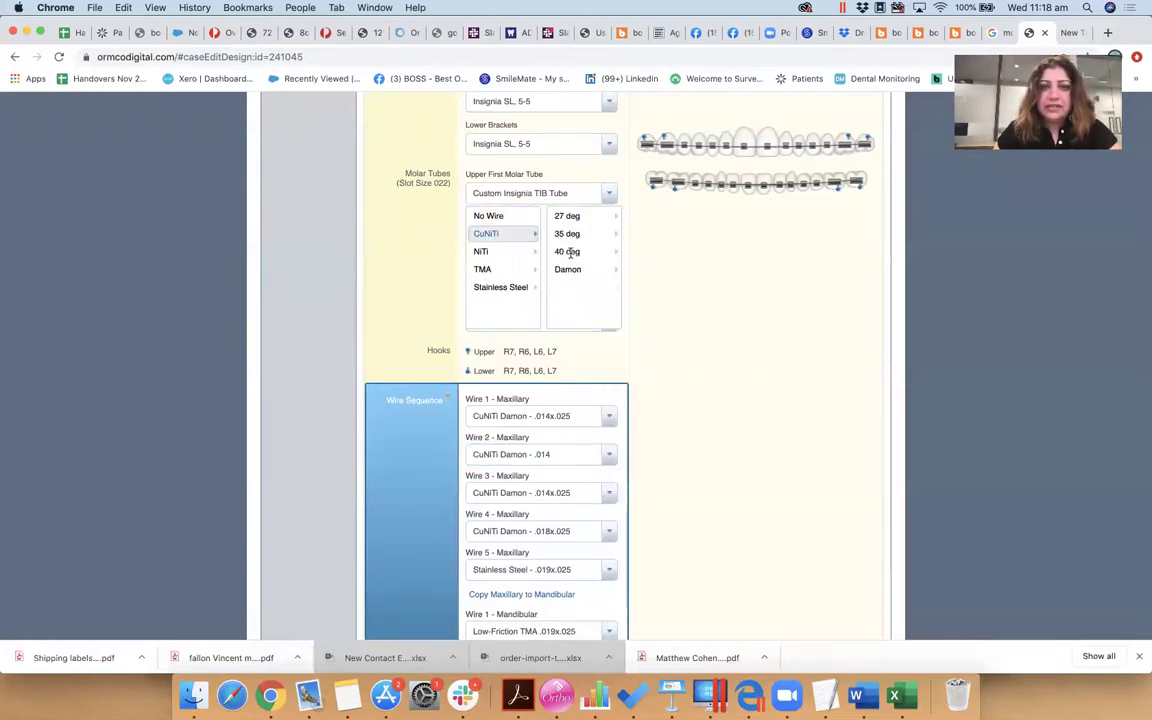
mouse_move(568, 269)
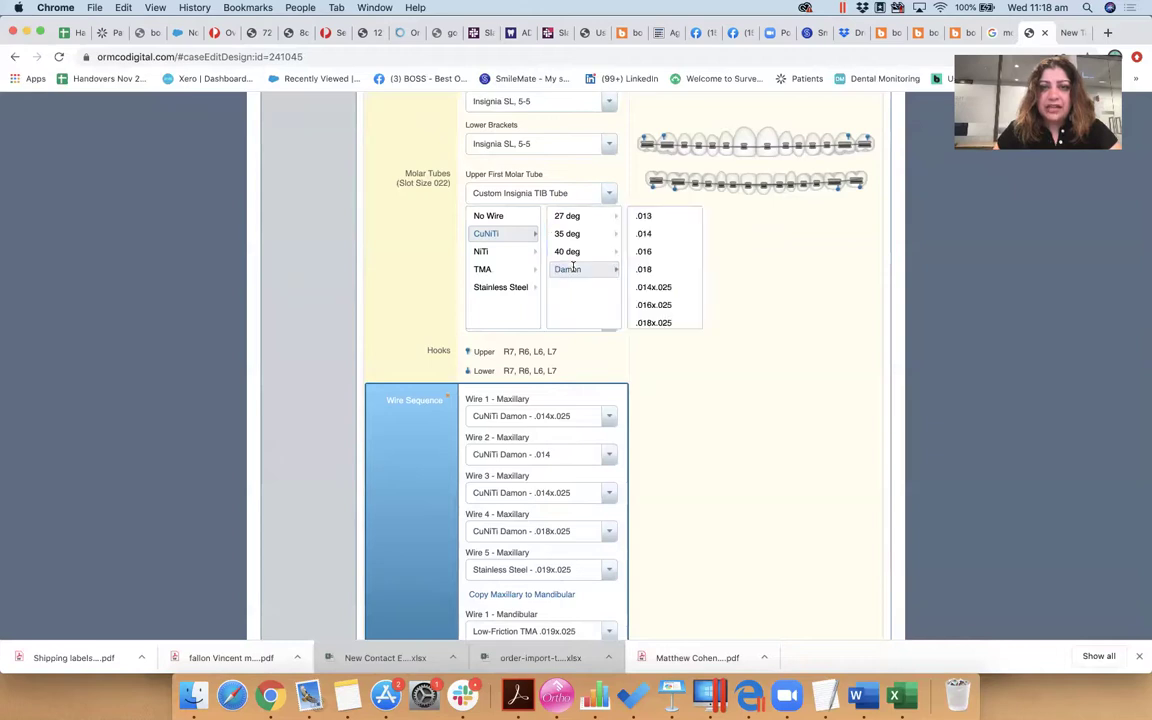
click(662, 322)
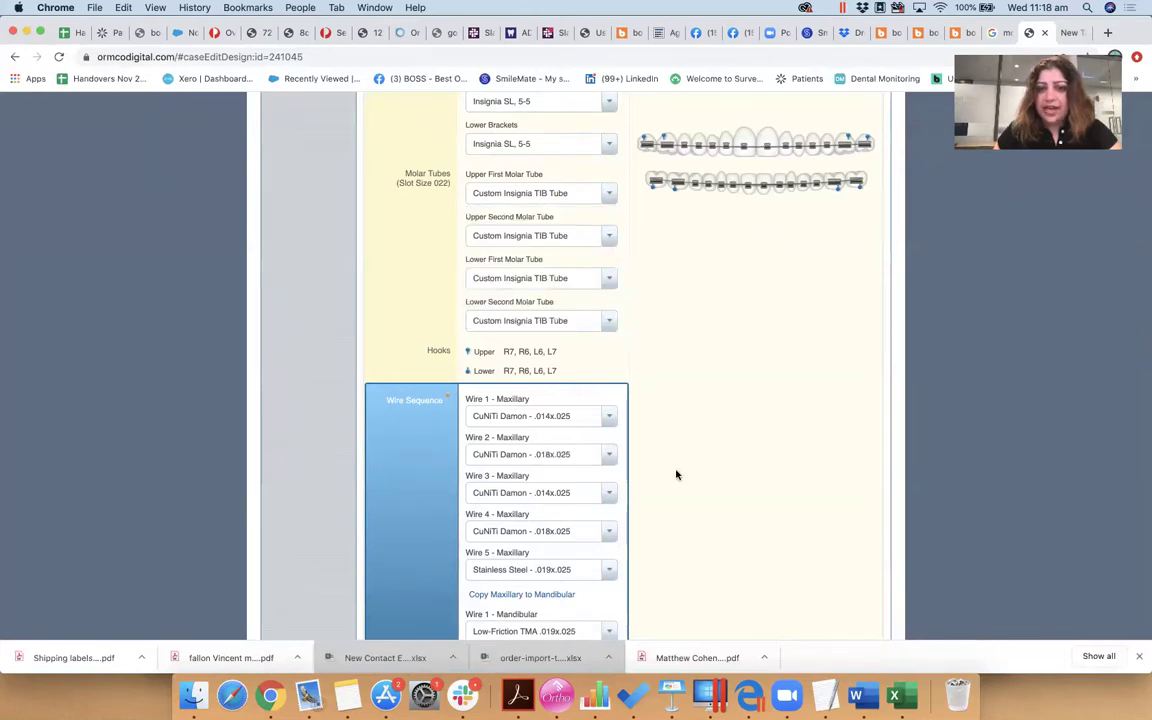
- Set Wire 3 of the maxillary wire sequence to TMA .017x.025
scroll(676, 474, down, 2)
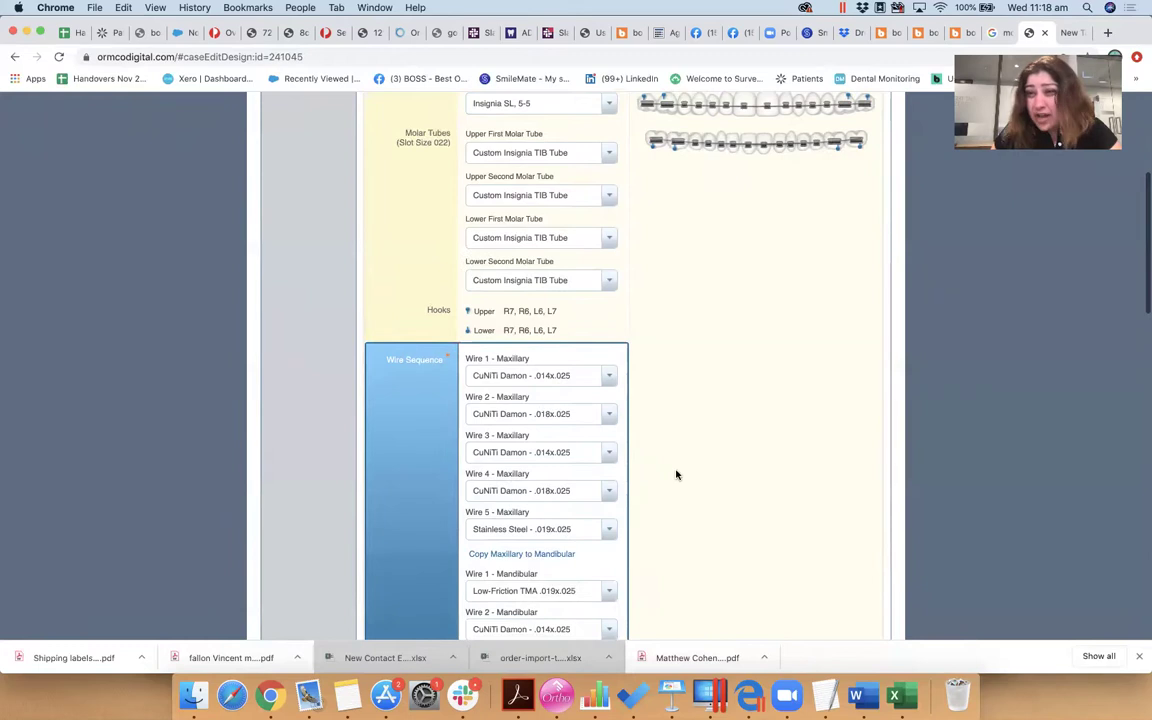
click(610, 454)
mouse_move(530, 228)
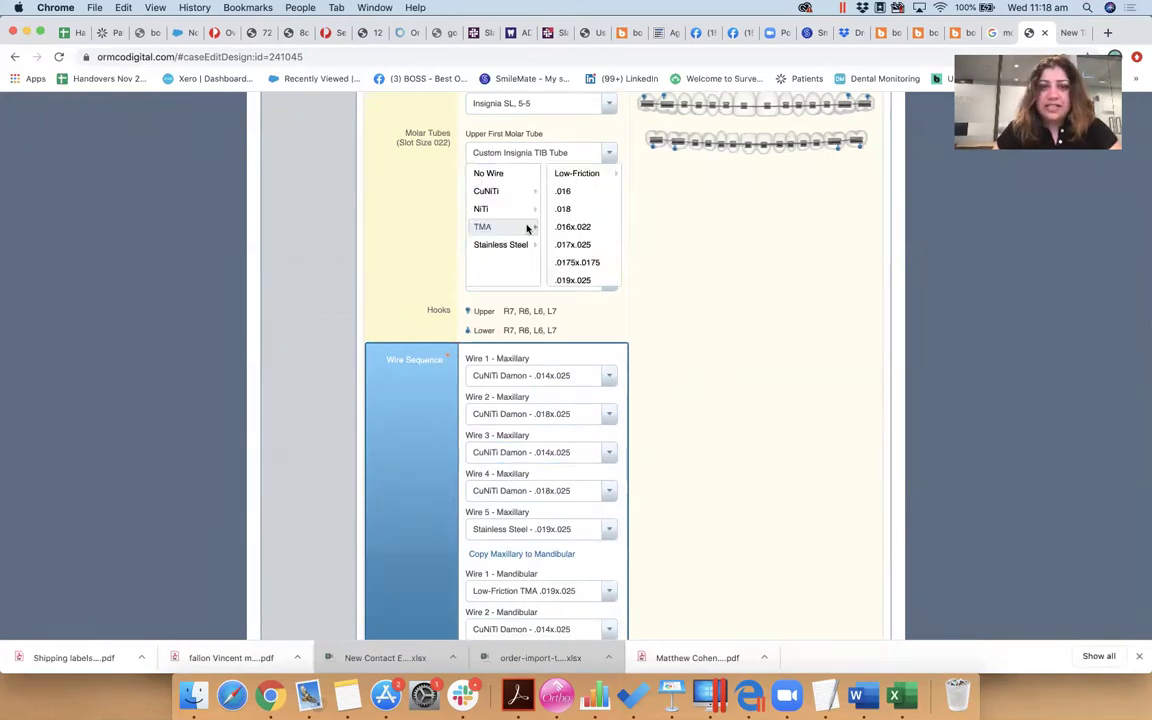
scroll(578, 242, down, 1)
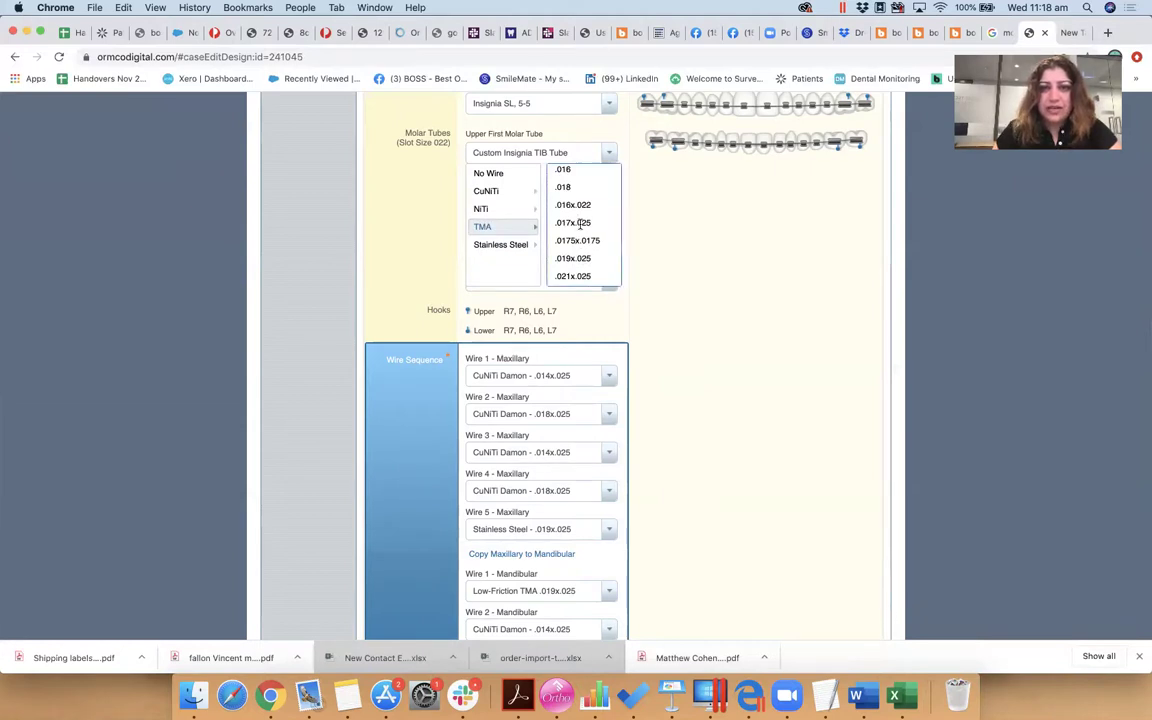
click(585, 222)
- Set Wire 4 of the maxillary wire sequence to TMA .019x.025
scroll(658, 460, down, 2)
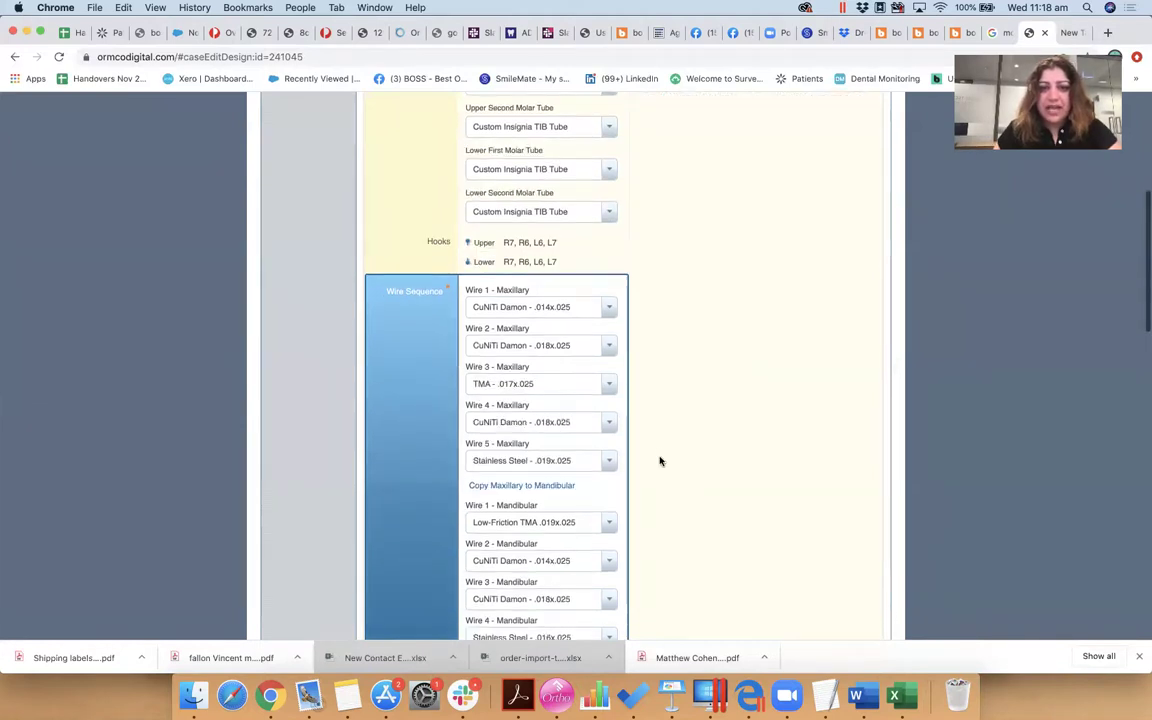
click(609, 413)
scroll(512, 224, up, 2)
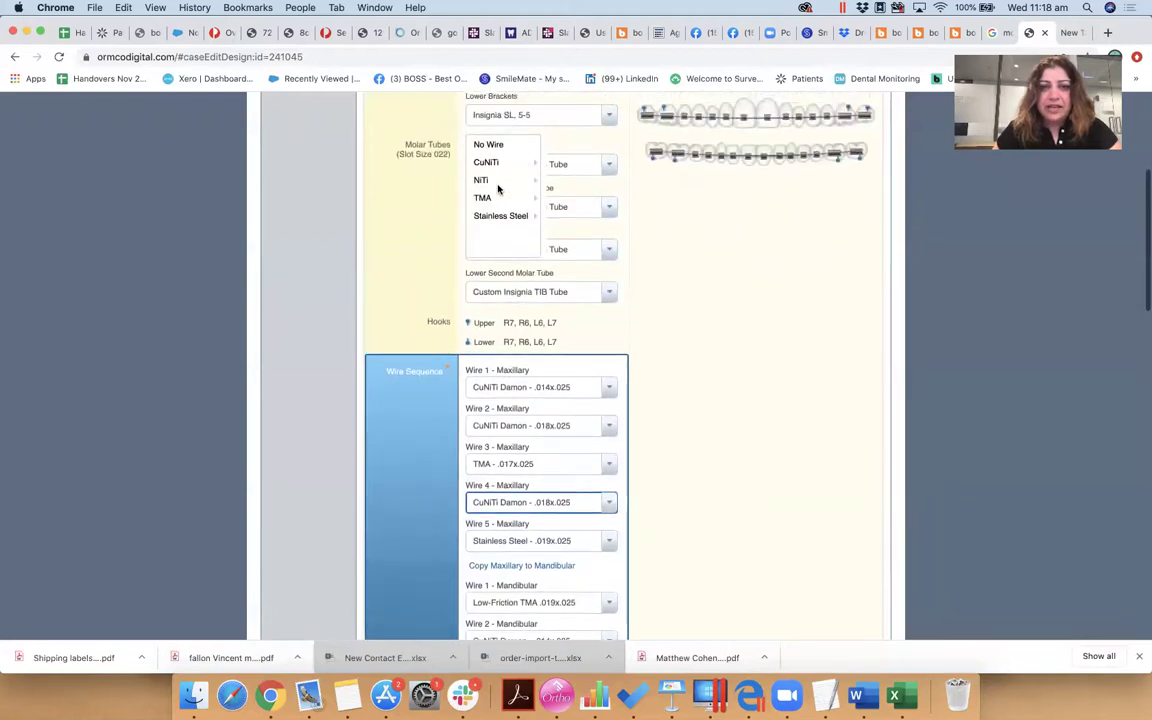
mouse_move(500, 199)
scroll(600, 233, down, 1)
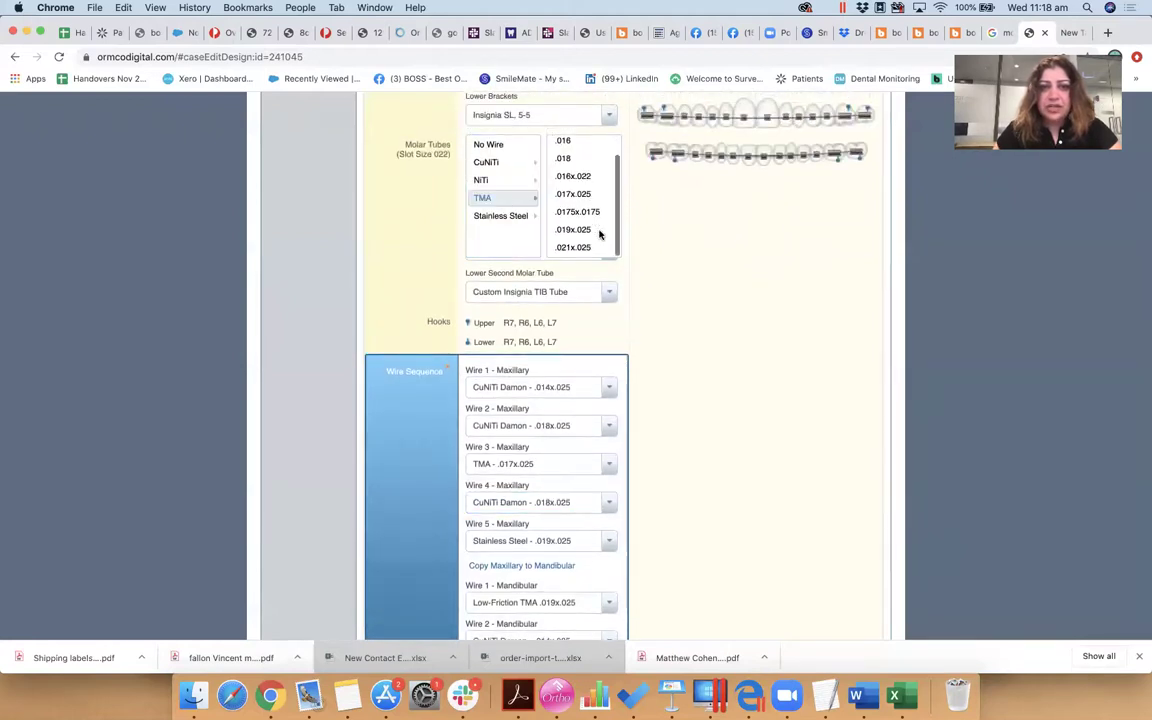
click(588, 235)
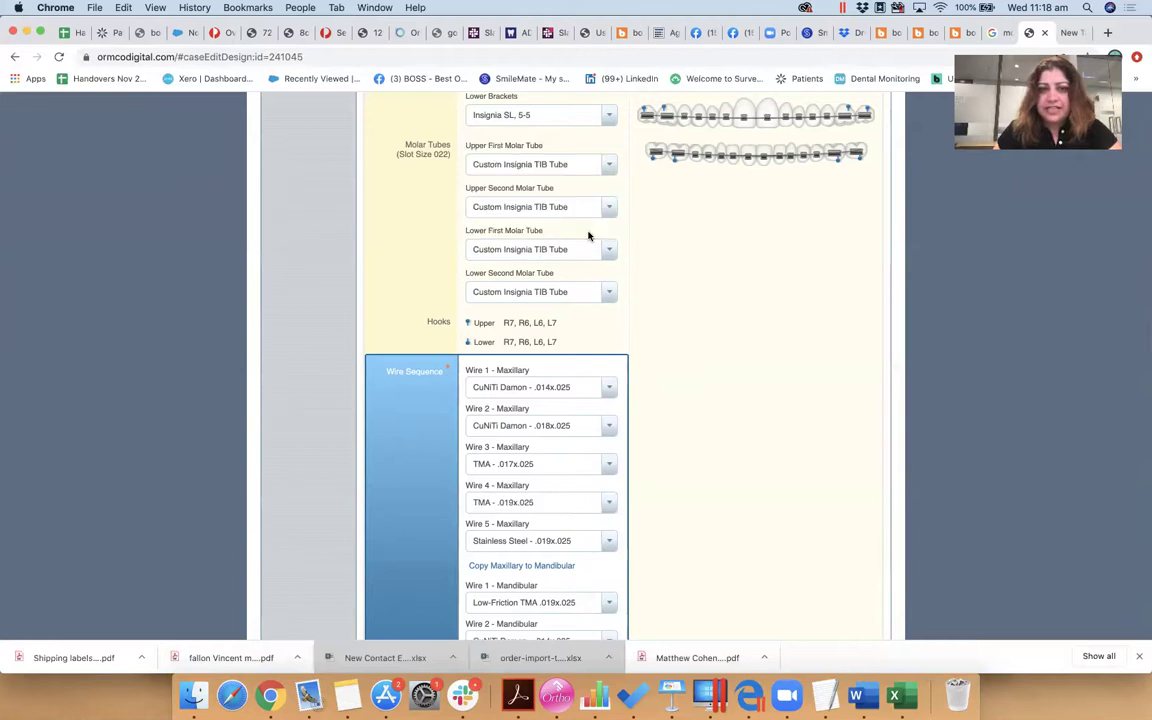
- Select Stainless Steel .019x.025 as Wire 5 of the maxillary wire sequence
scroll(592, 455, down, 2)
click(587, 464)
scroll(485, 279, up, 1)
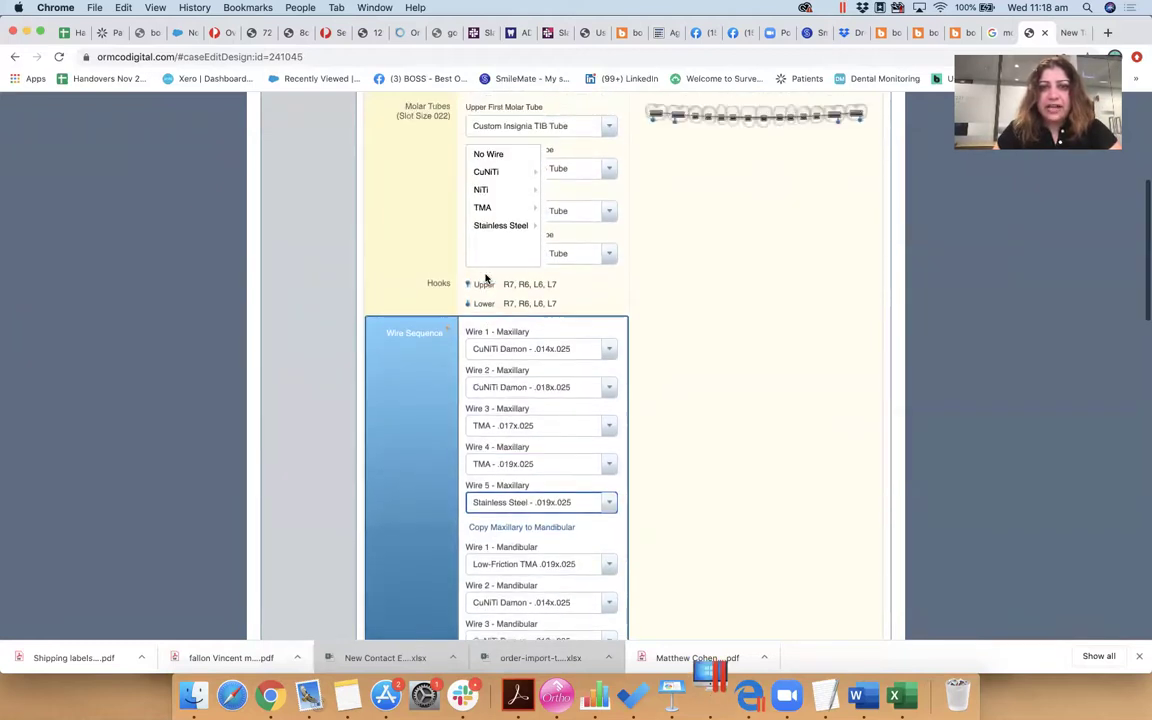
mouse_move(542, 237)
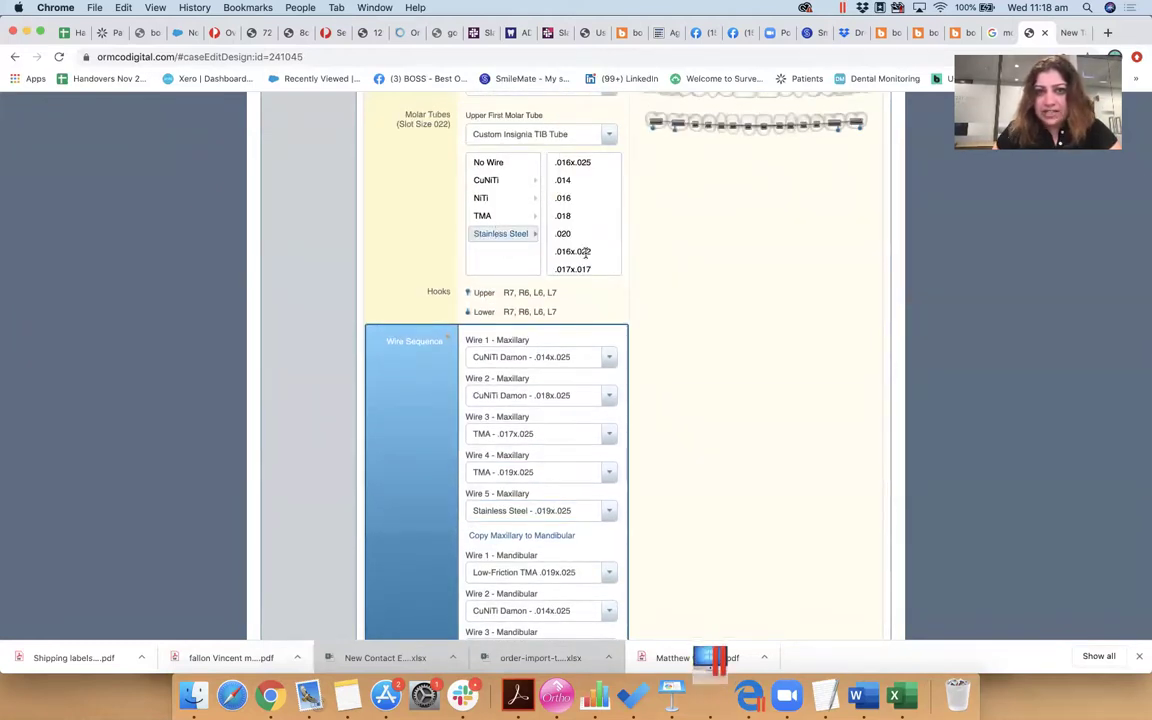
scroll(587, 249, down, 5)
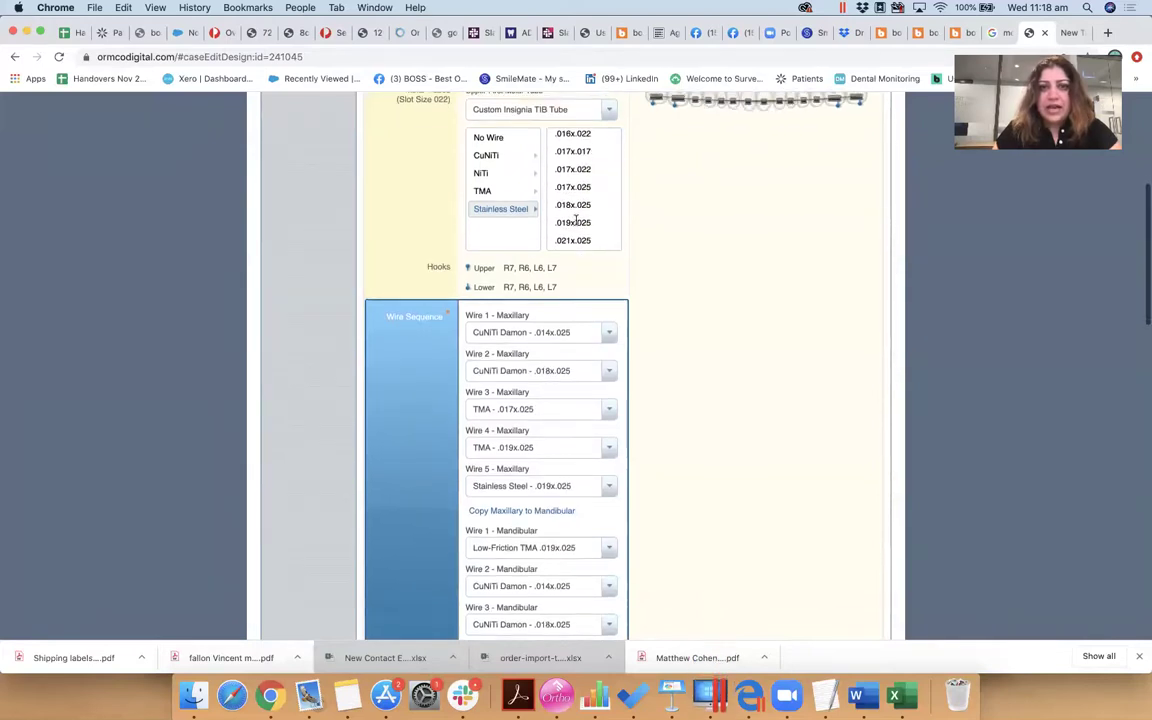
click(574, 223)
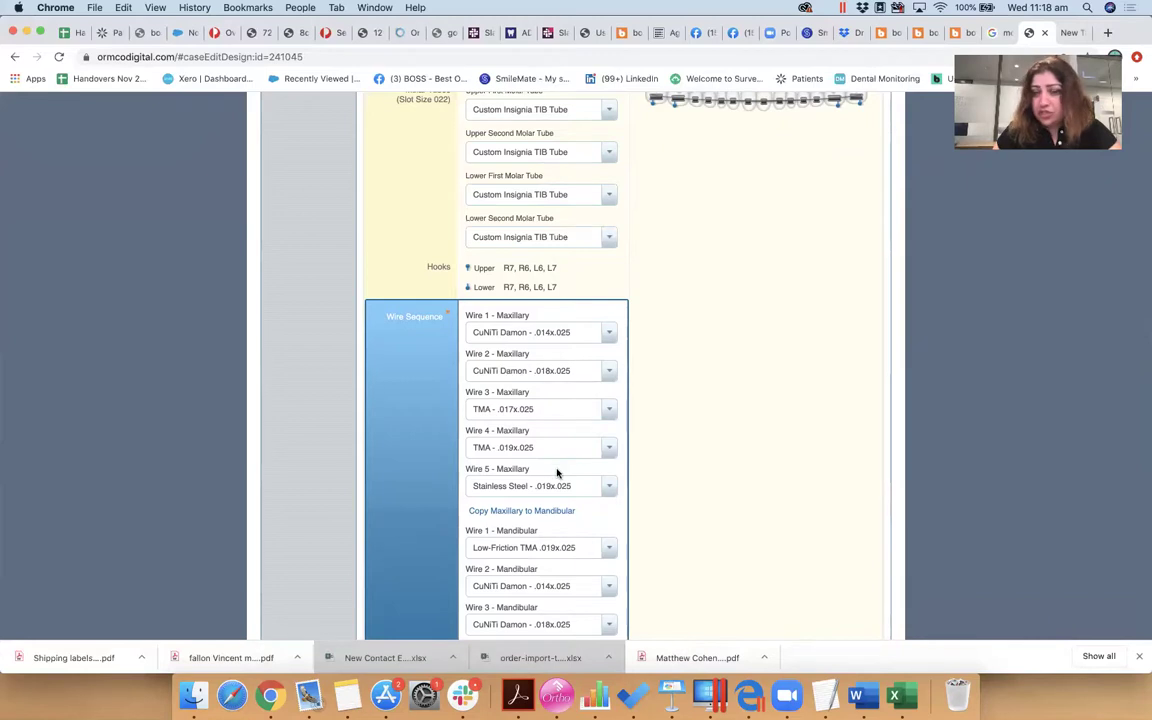
- Copy the maxillary wire sequence to the mandibular arch and set mandibular Wire 5 to Stainless Steel .017x.025
scroll(706, 447, down, 2)
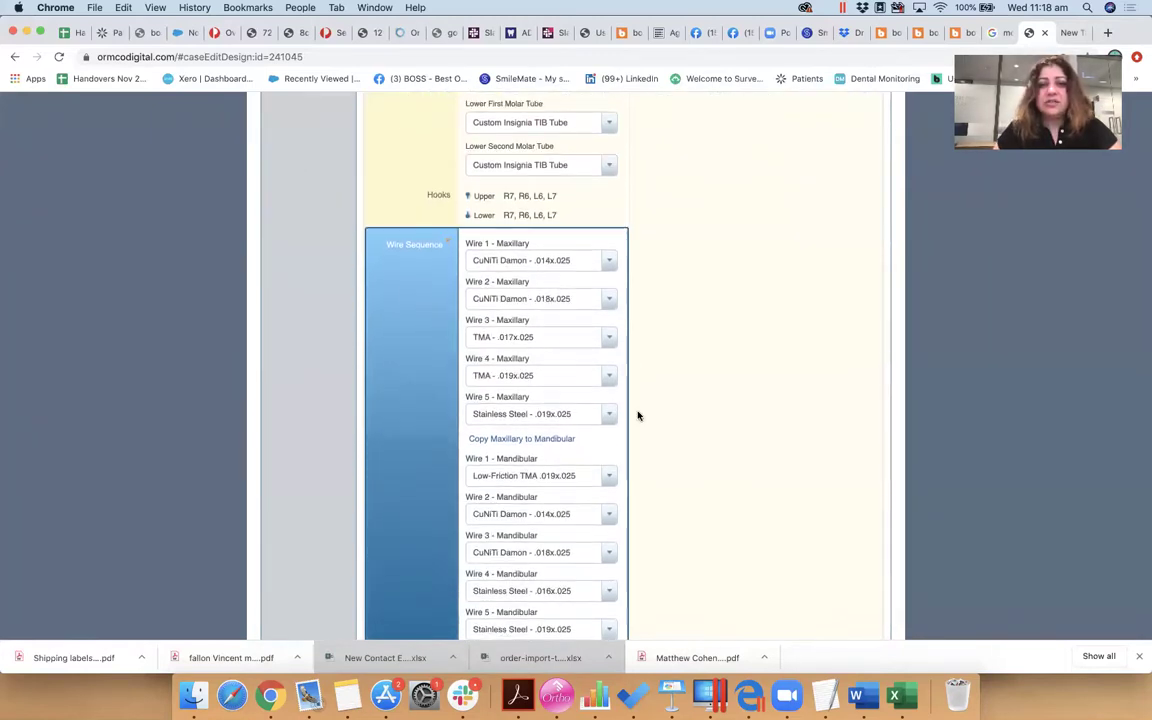
click(531, 440)
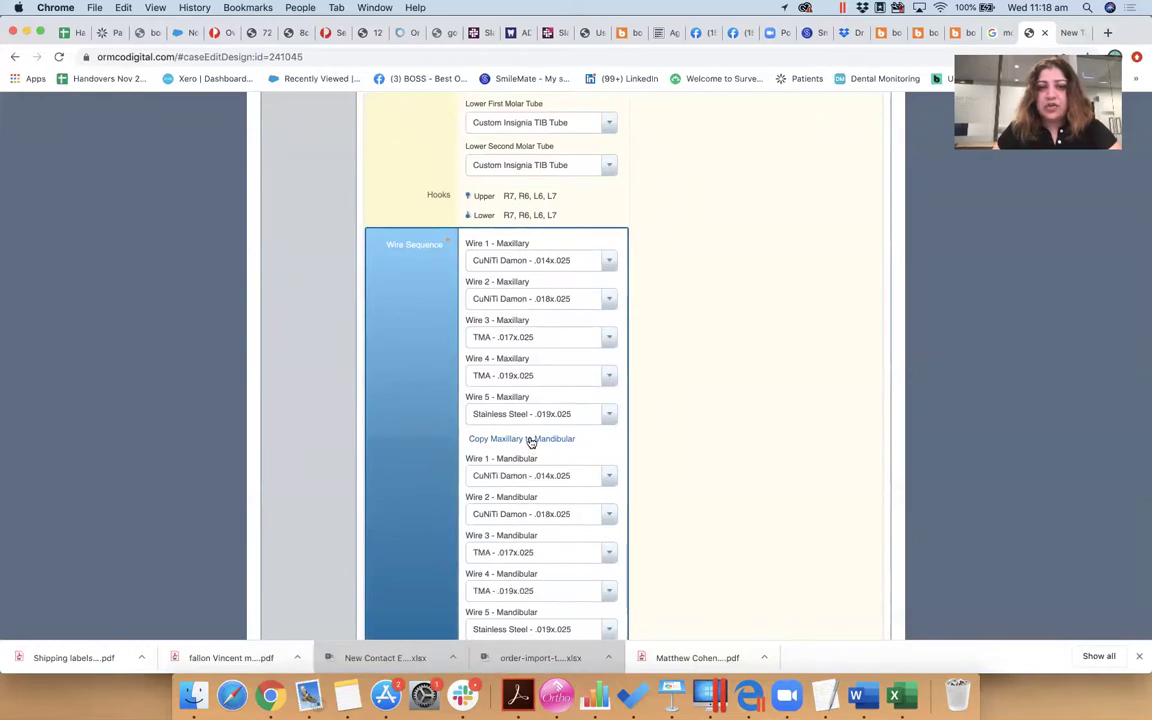
scroll(650, 452, down, 4)
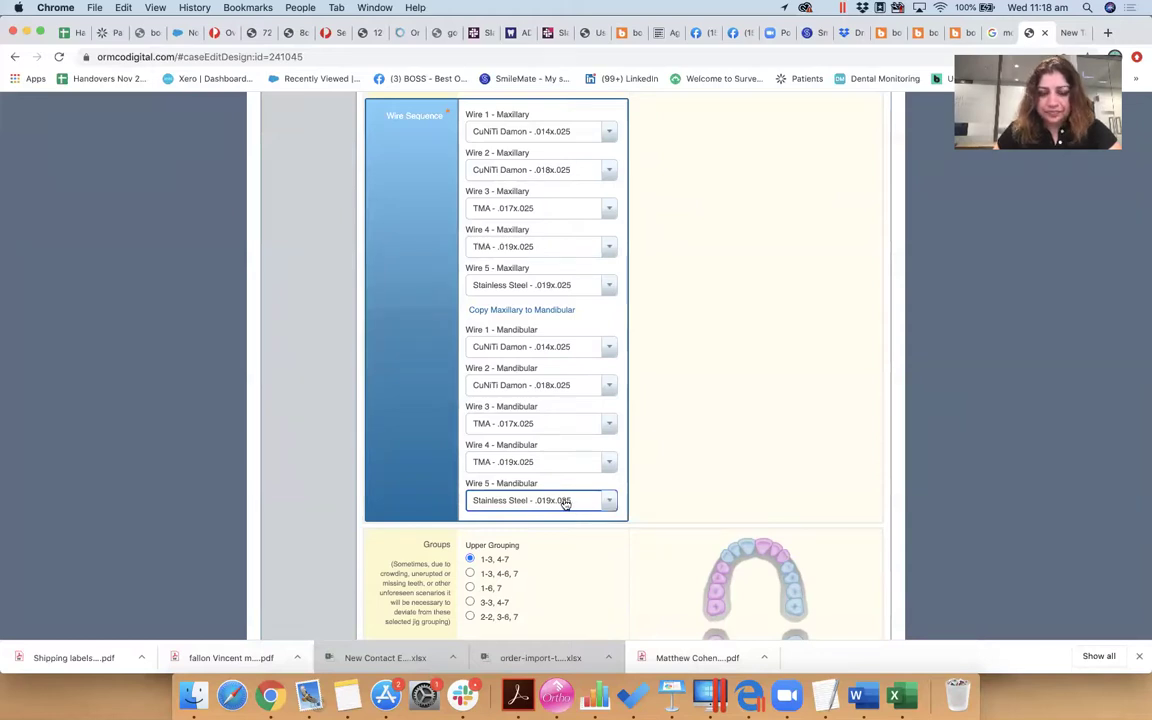
scroll(560, 480, up, 5)
click(545, 388)
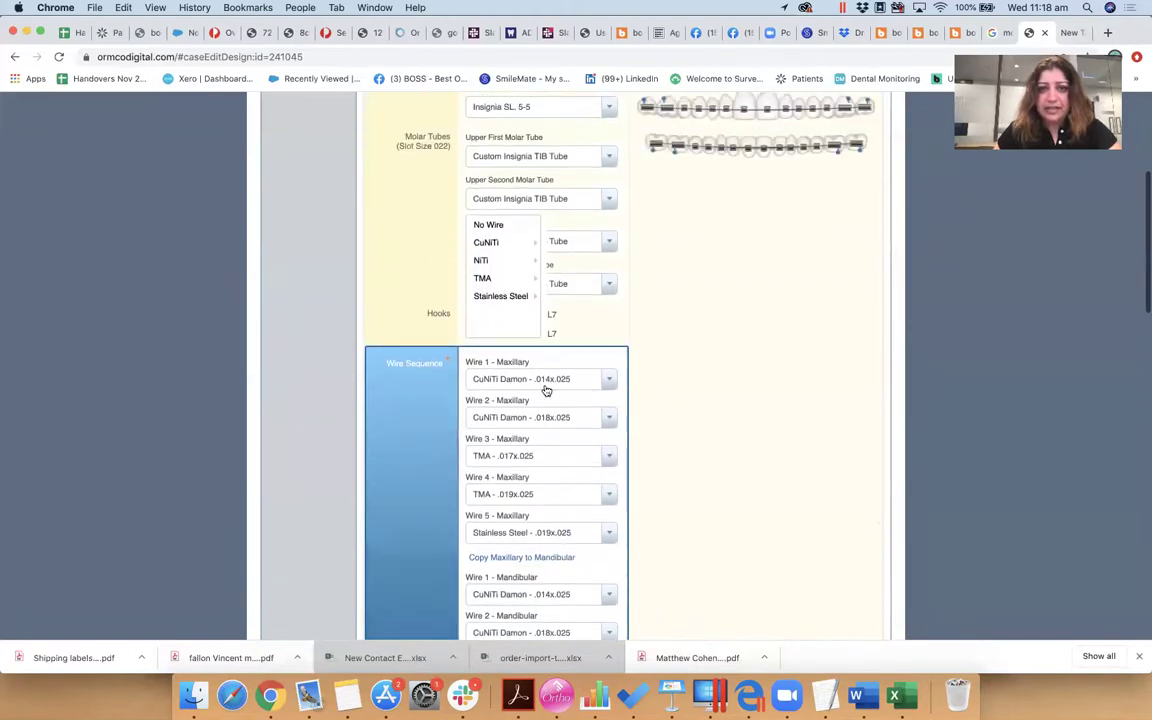
mouse_move(514, 294)
scroll(597, 320, down, 2)
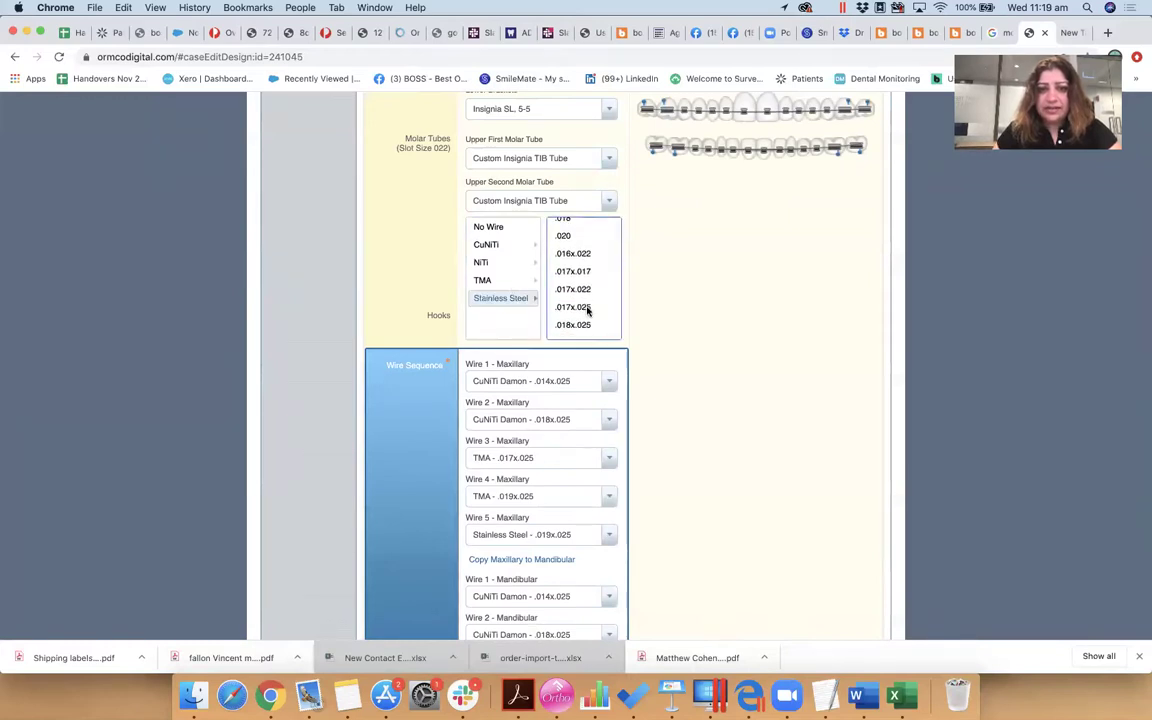
click(758, 406)
scroll(758, 405, down, 5)
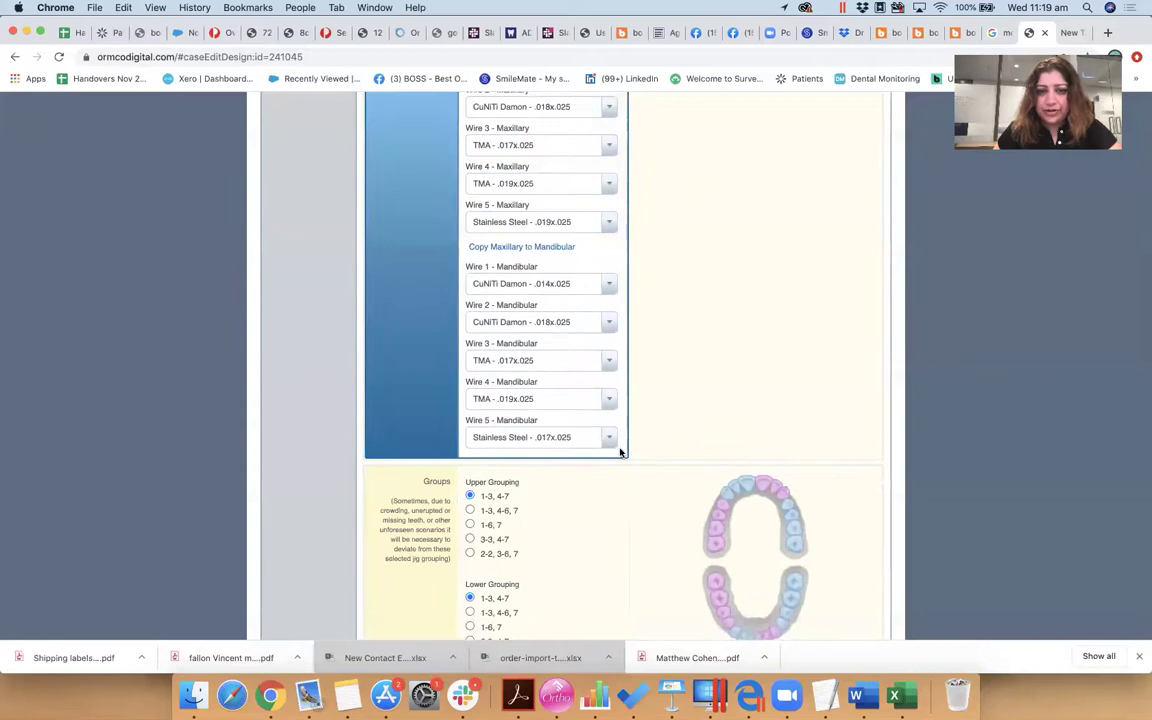
- Set both the upper and lower tooth grouping to 1-3, 4-6, 7
scroll(620, 453, down, 3)
scroll(620, 453, down, 3)
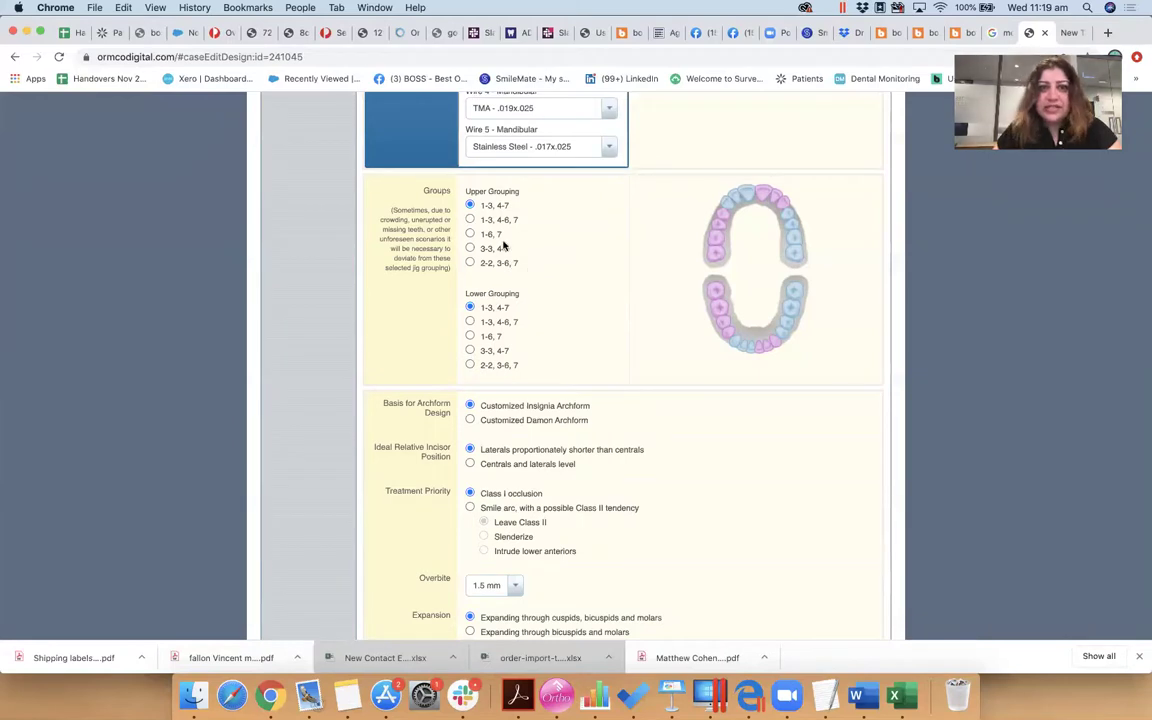
click(471, 219)
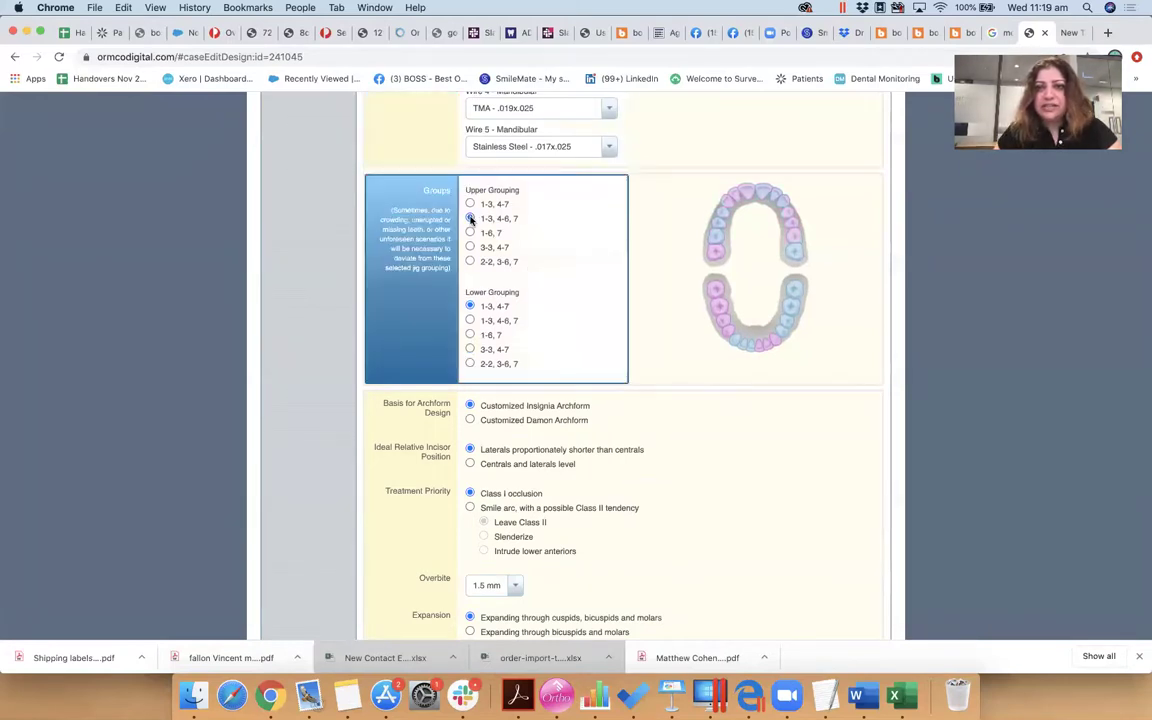
click(470, 321)
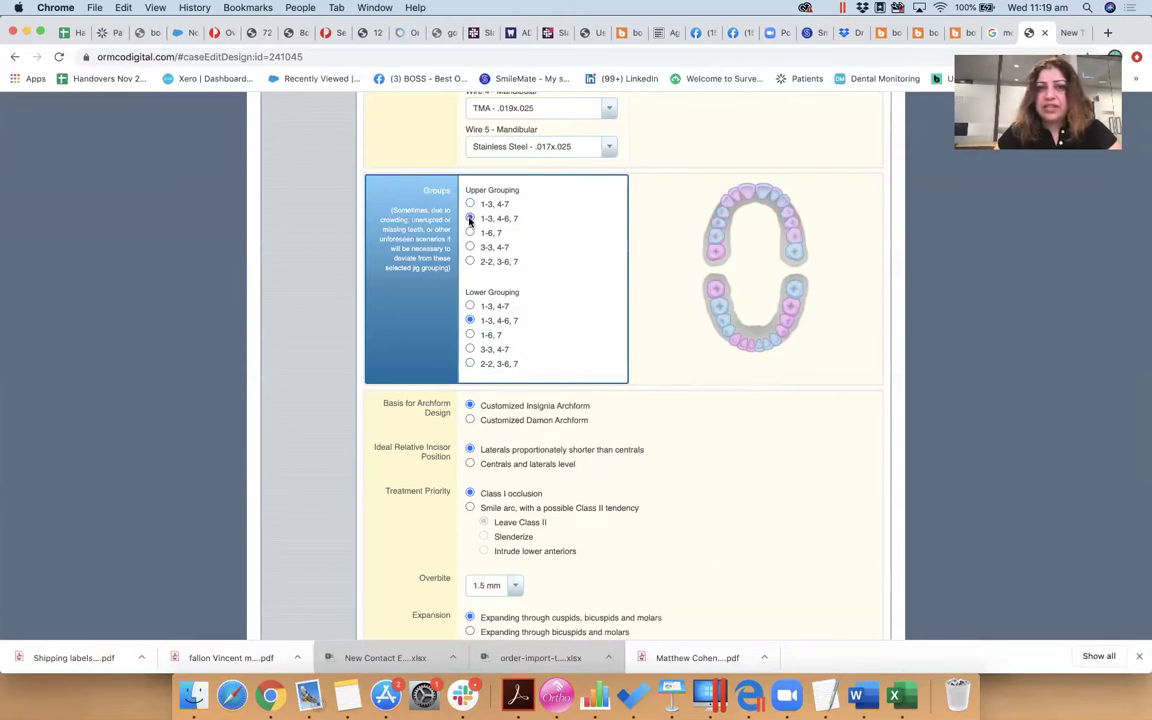
- Select laterals proportionately shorter than centrals as the incisor position and Customized Insignia Archform as the archform basis
scroll(611, 380, down, 3)
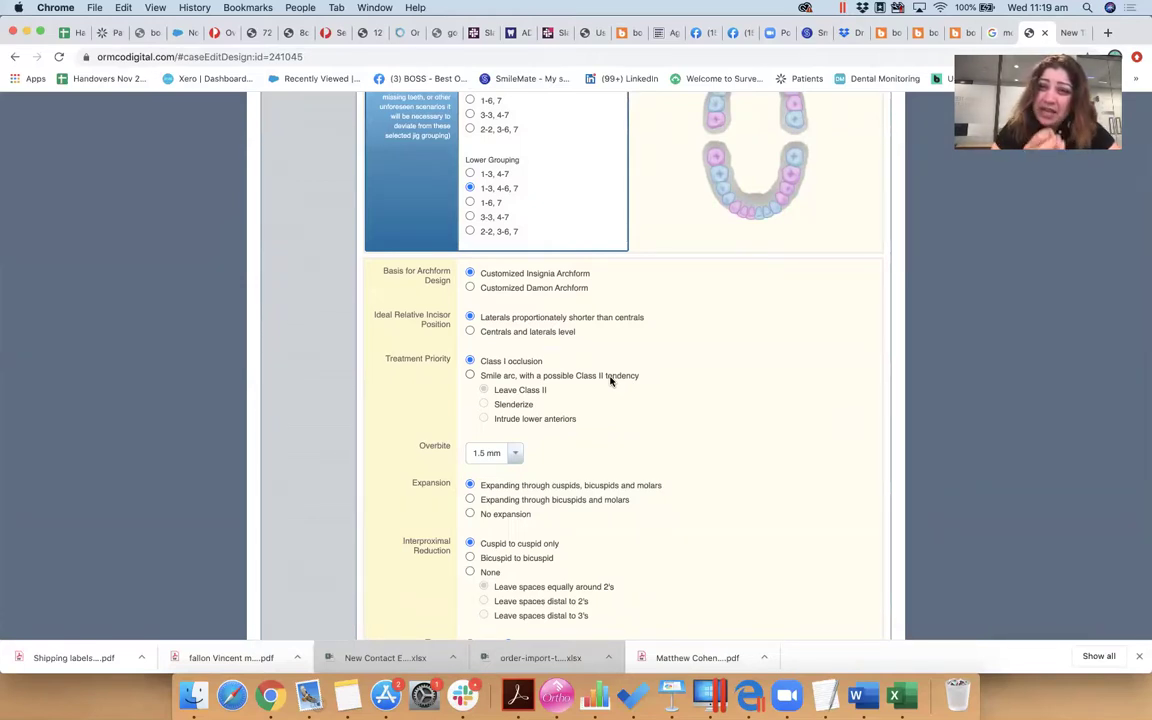
scroll(611, 380, up, 1)
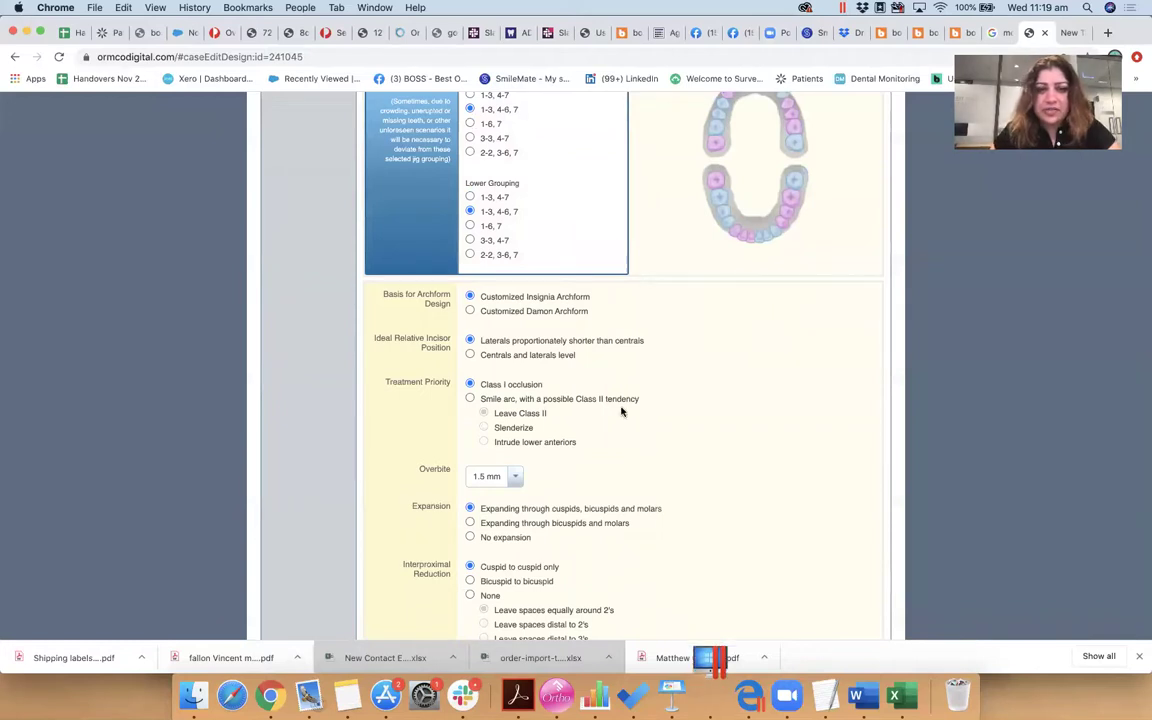
click(470, 355)
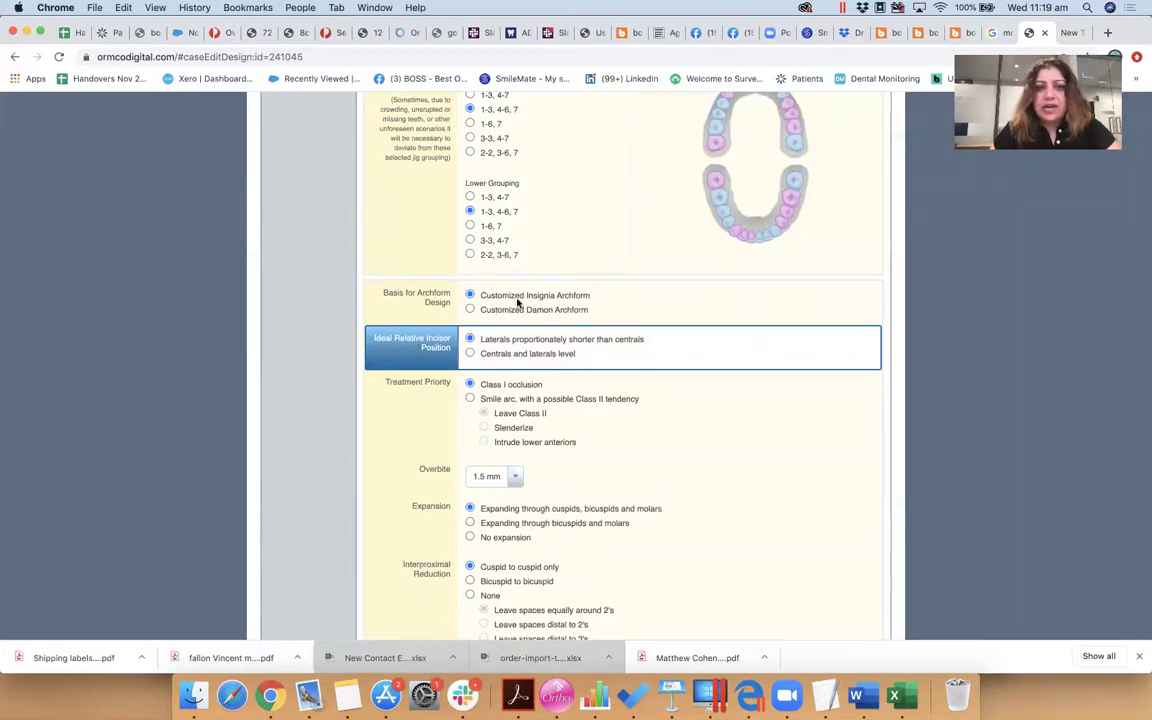
click(575, 311)
click(470, 296)
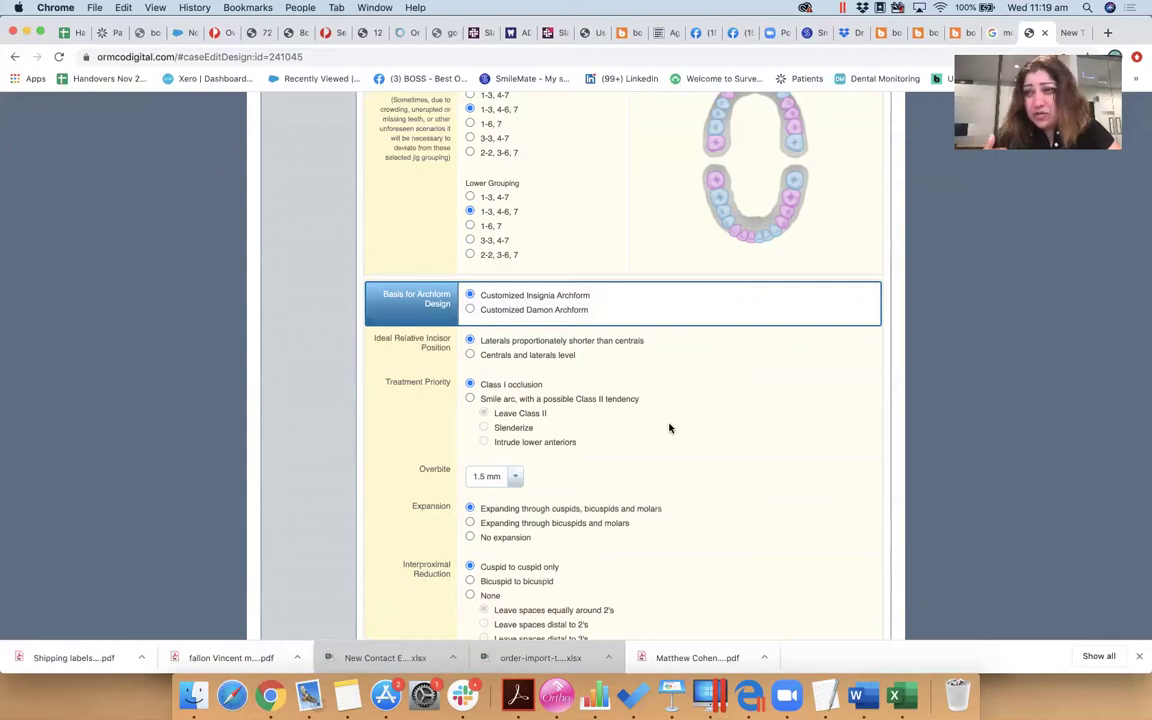
- Set the treatment priority to smile arc with a possible Class II tendency
scroll(670, 428, down, 2)
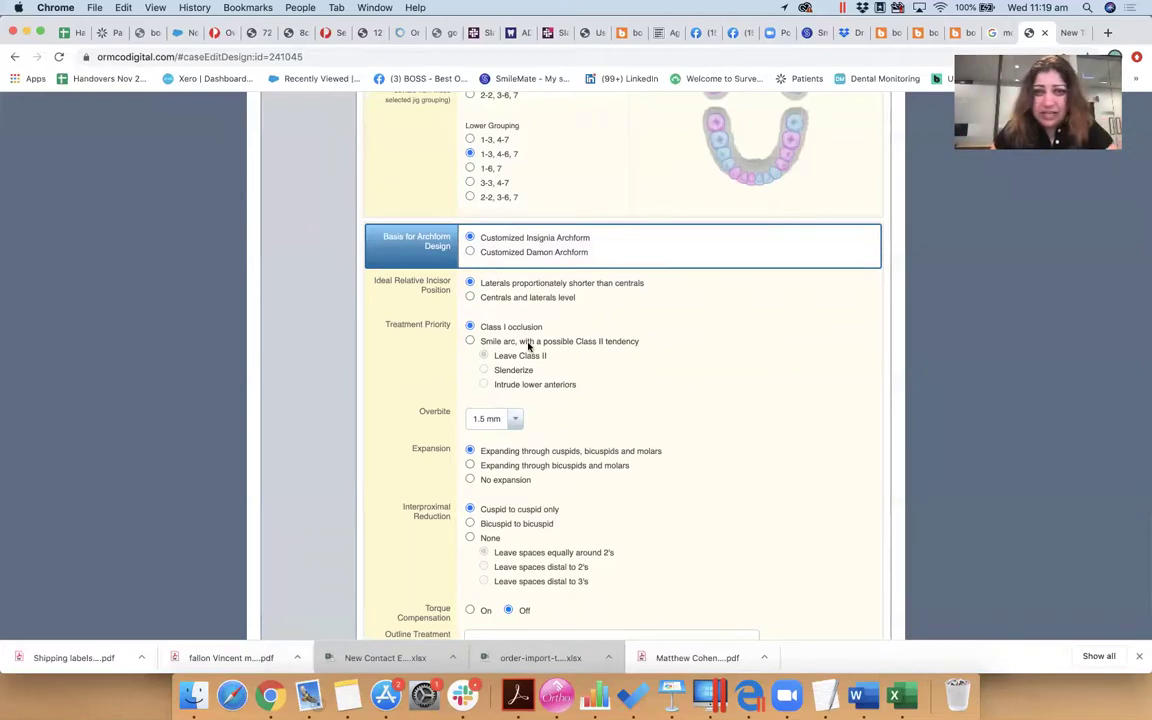
scroll(528, 407, down, 3)
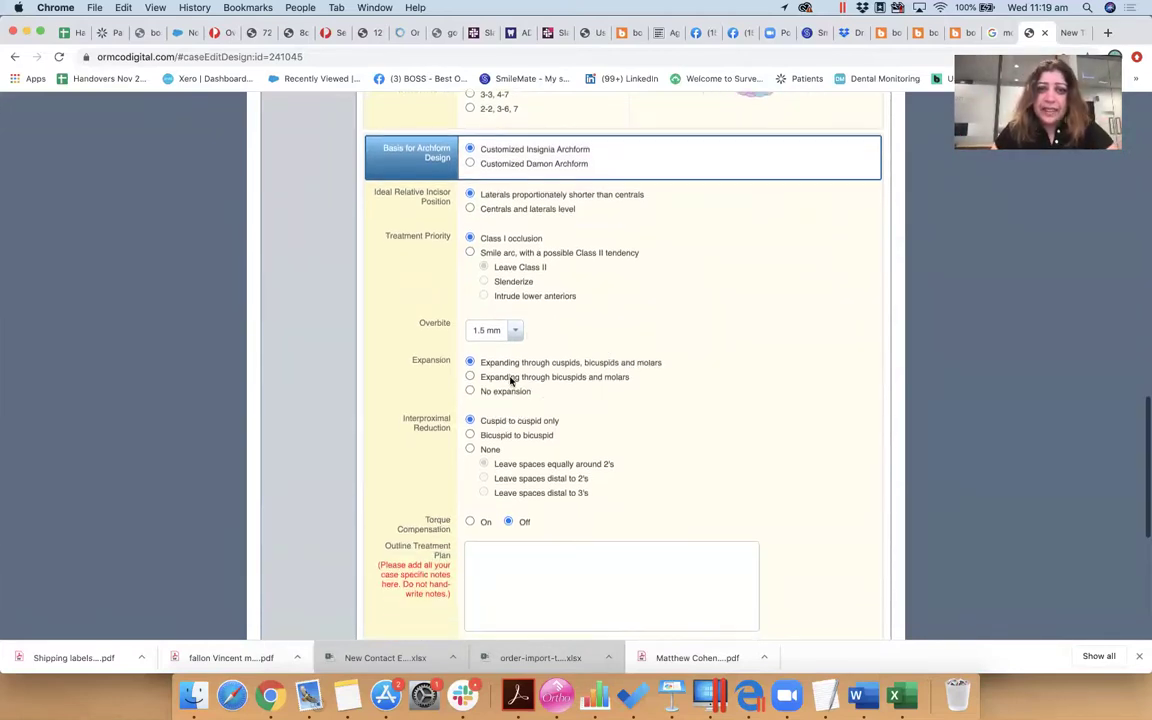
click(470, 253)
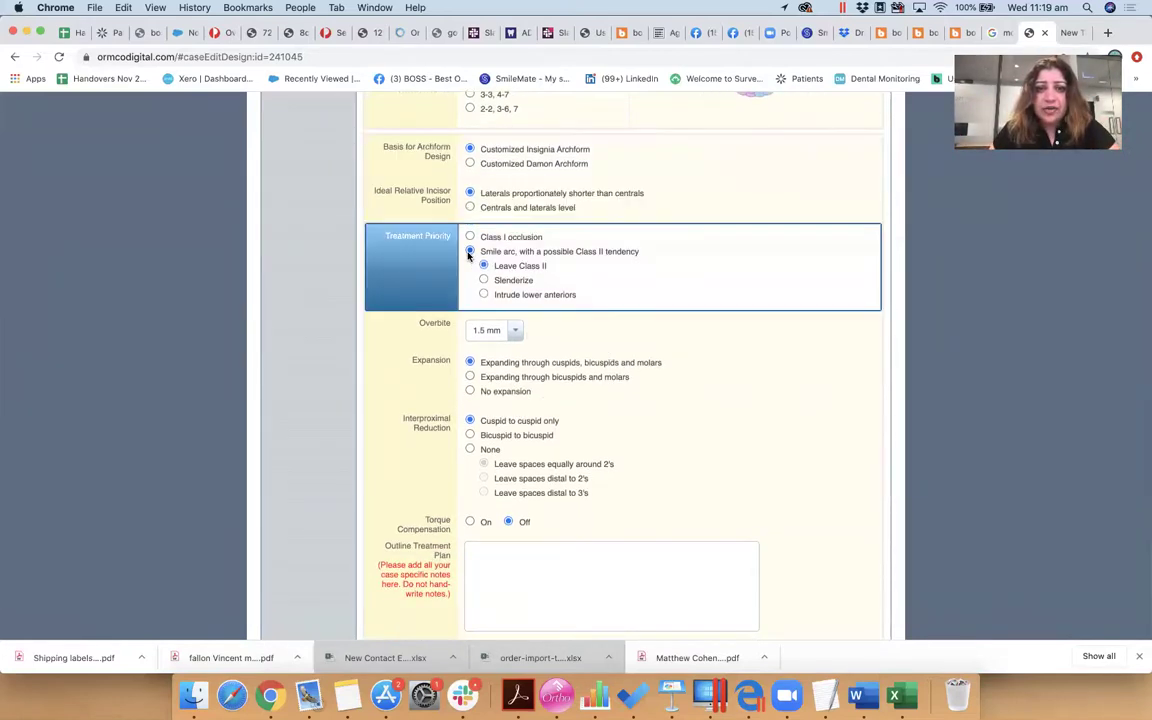
- Set the treatment priority to Class I occlusion instead of smile arc
click(469, 237)
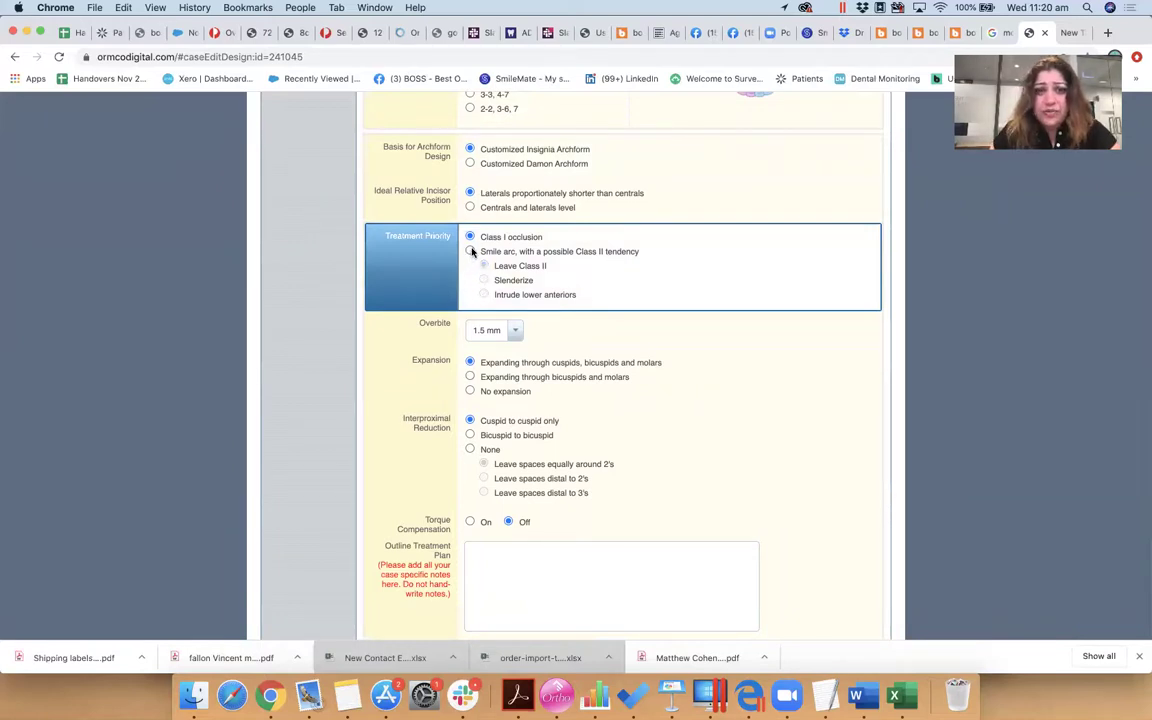
click(470, 251)
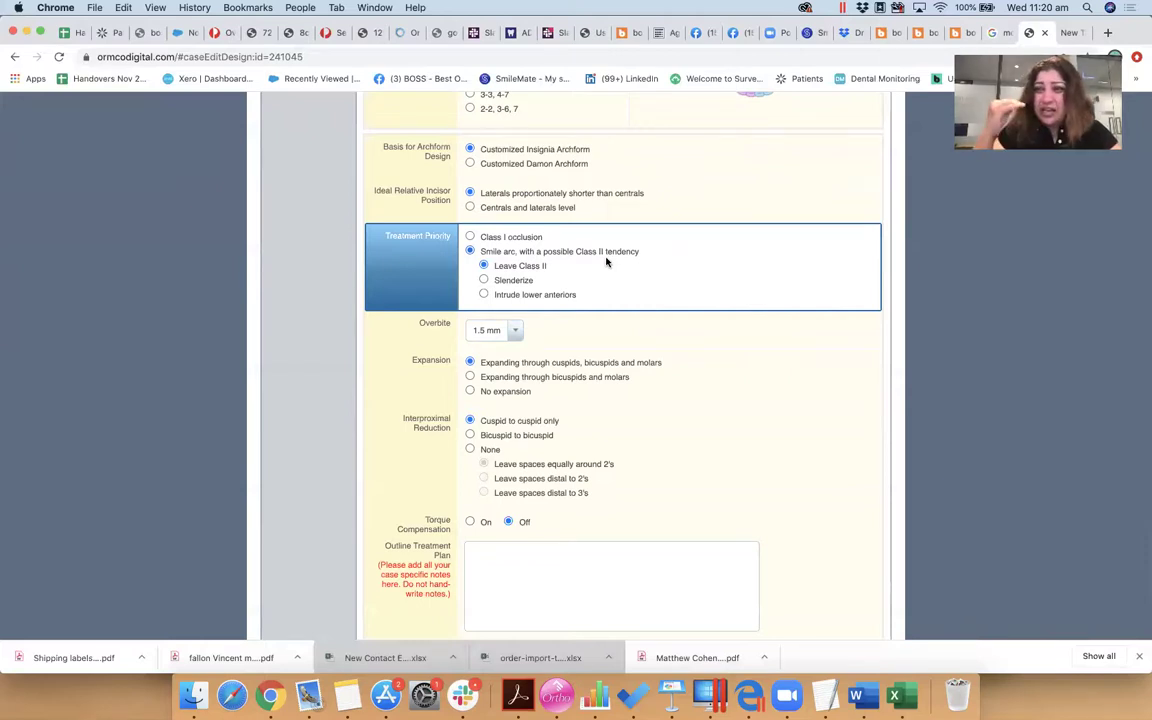
click(517, 294)
click(470, 237)
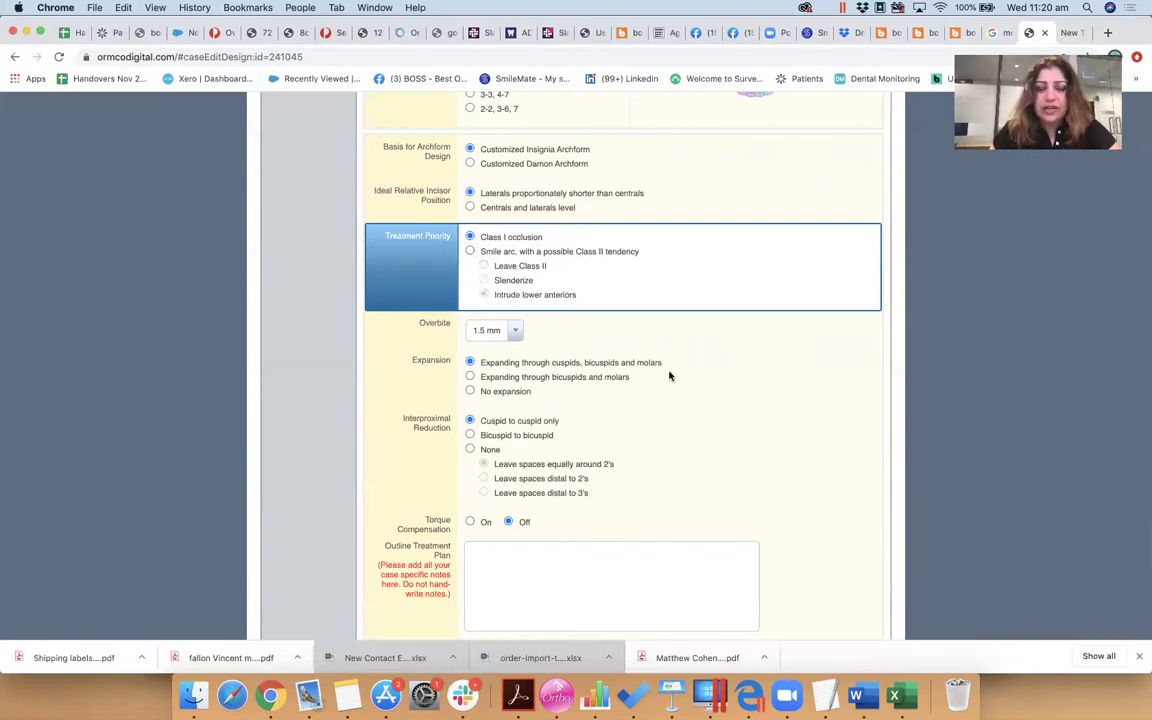
- Set the overbite to 1.5 mm and torque compensation to Off
scroll(670, 376, down, 2)
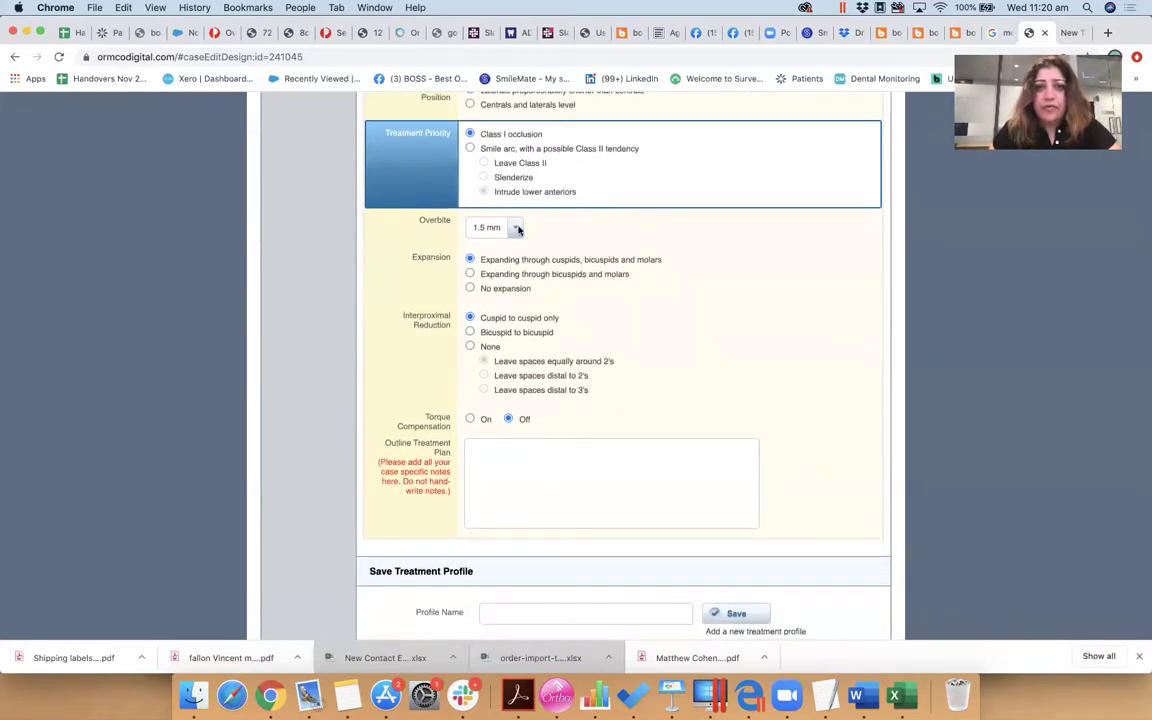
click(495, 218)
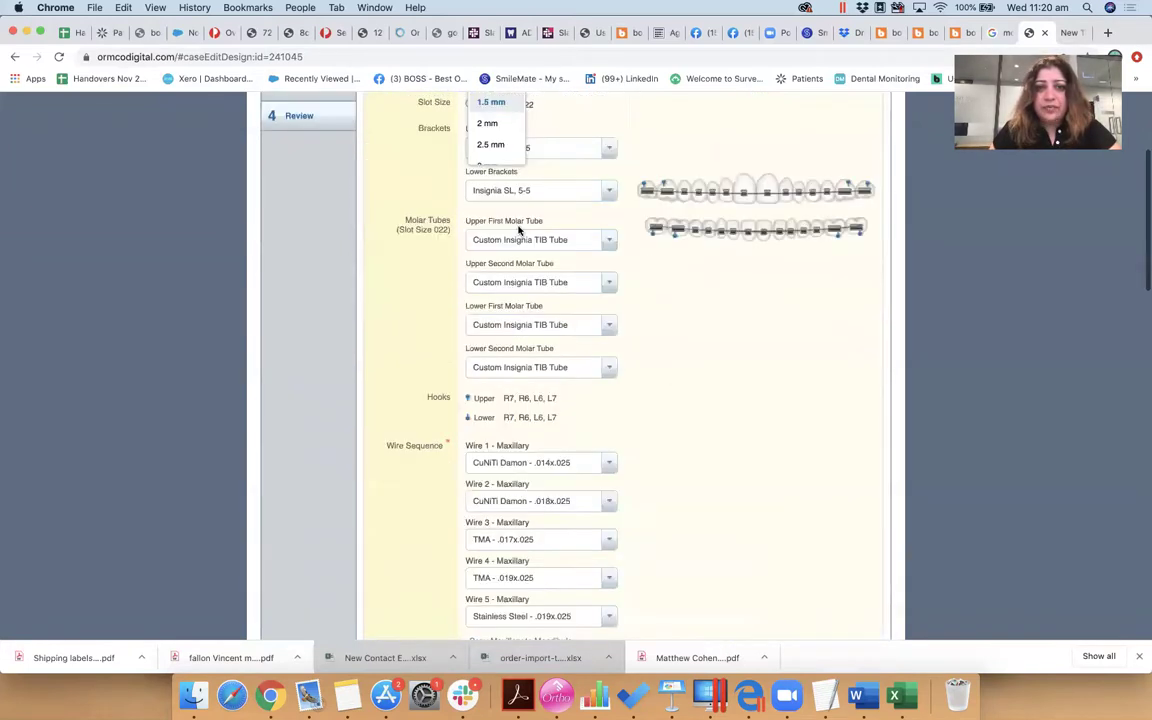
click(478, 102)
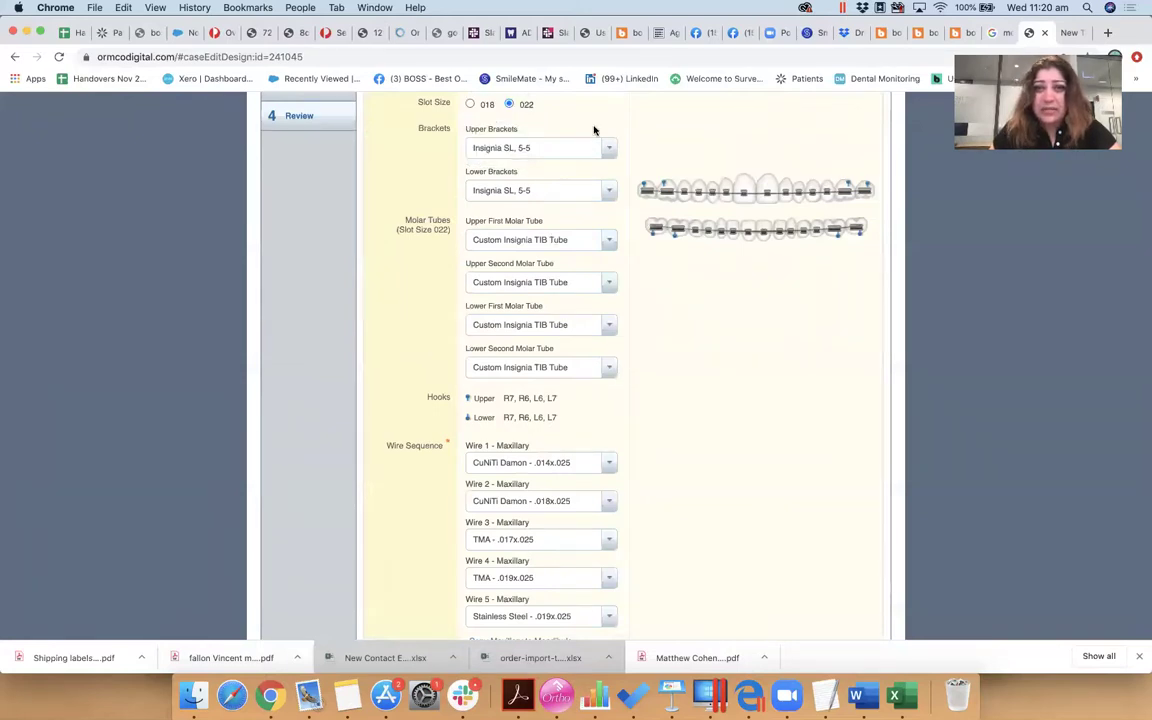
scroll(687, 421, down, 15)
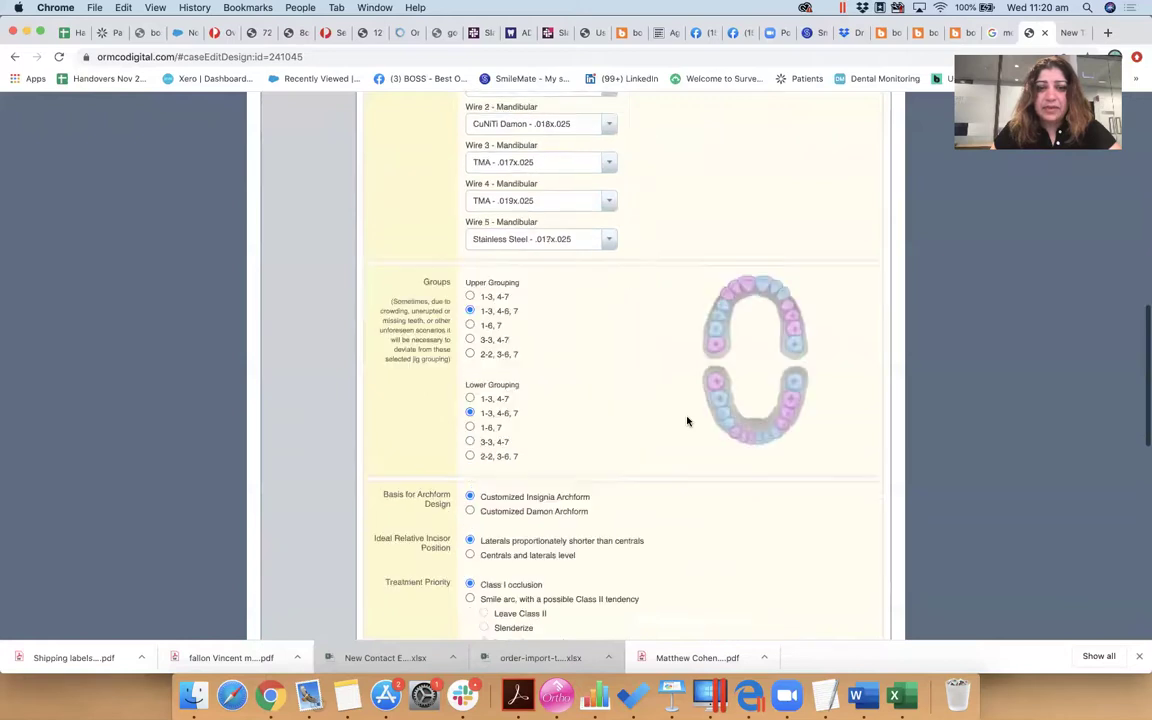
scroll(687, 421, down, 2)
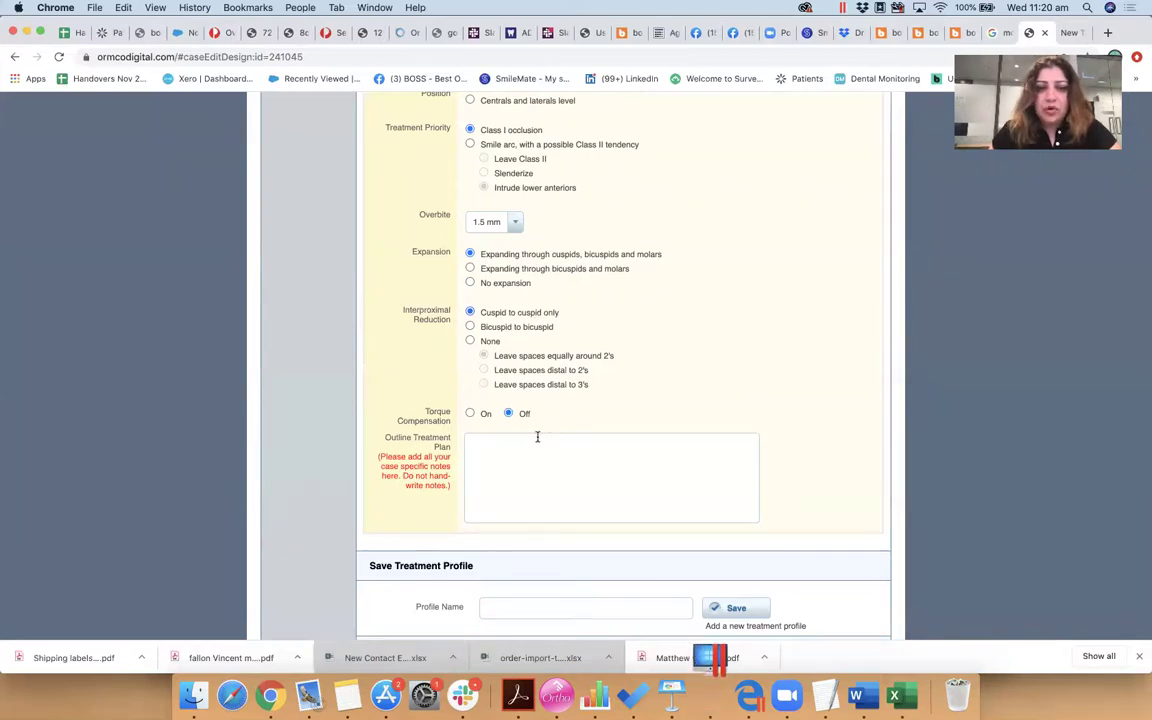
click(469, 413)
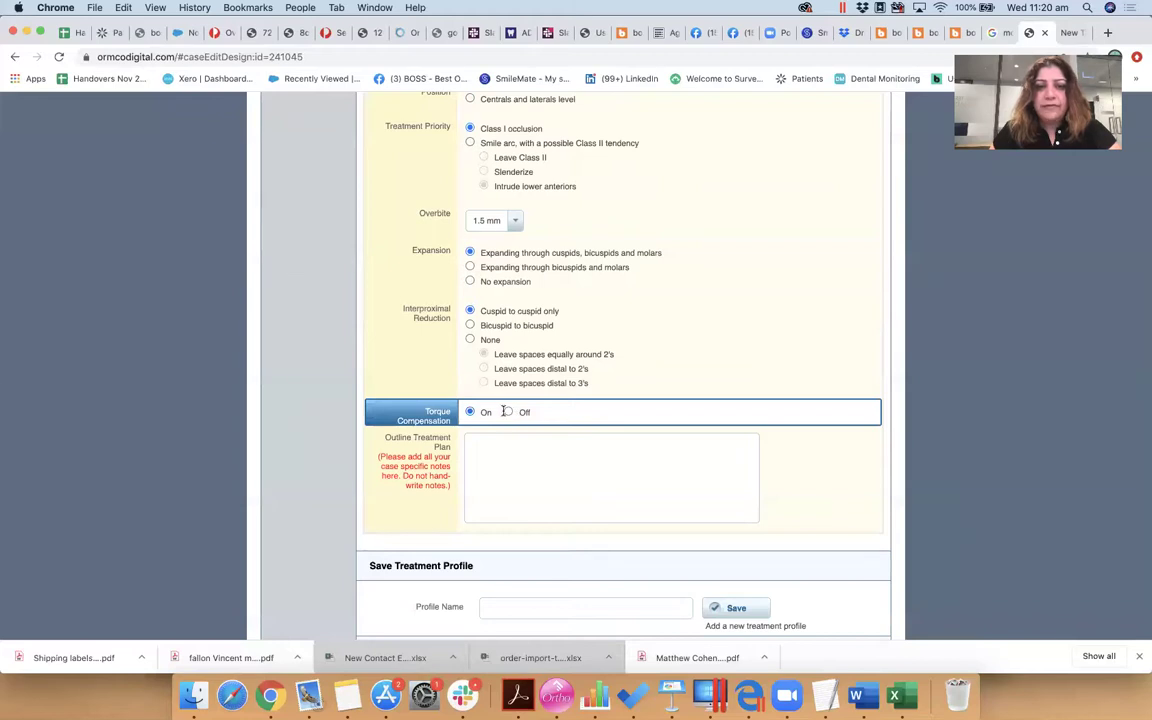
click(508, 412)
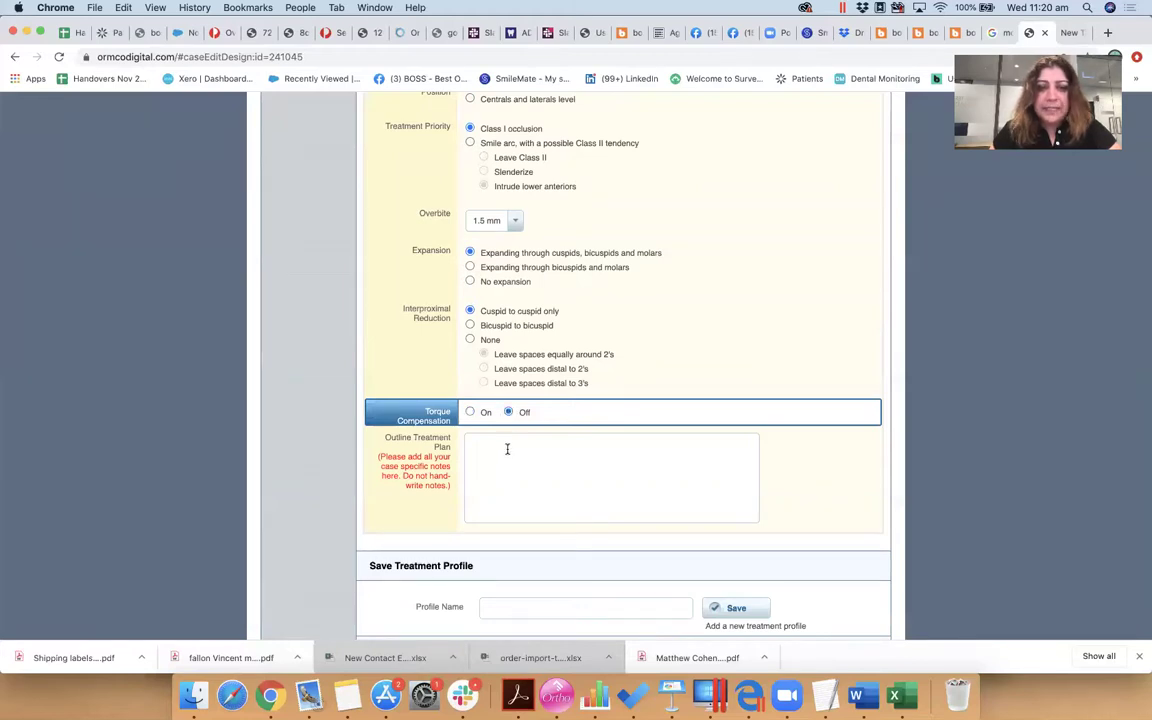
- Start the treatment plan outline with the headings AP, Transverse and Vertical, separated by blank lines
click(501, 448)
scroll(573, 458, down, 2)
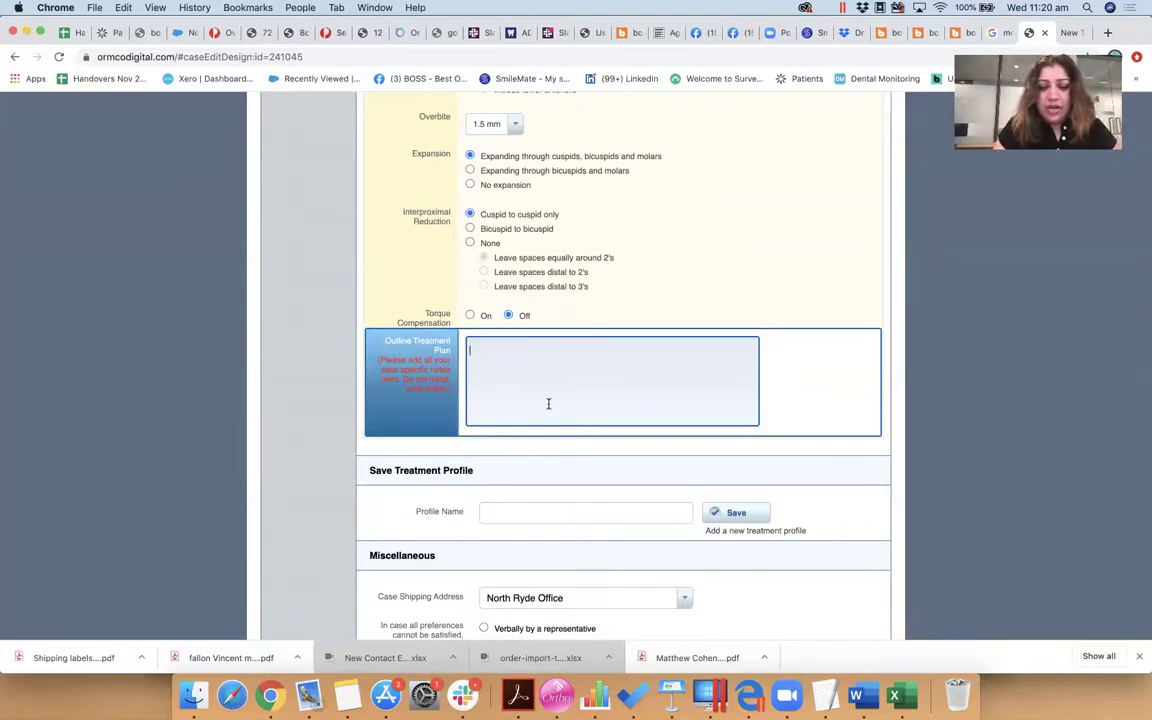
text(AP)
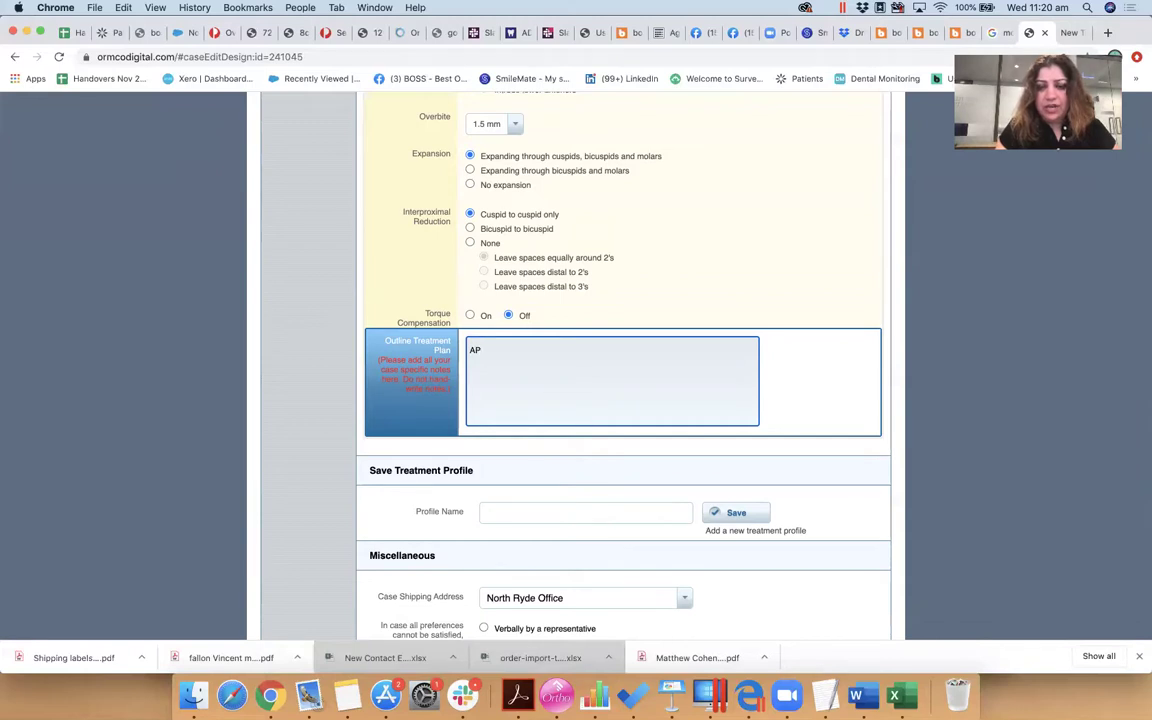
text(Tra)
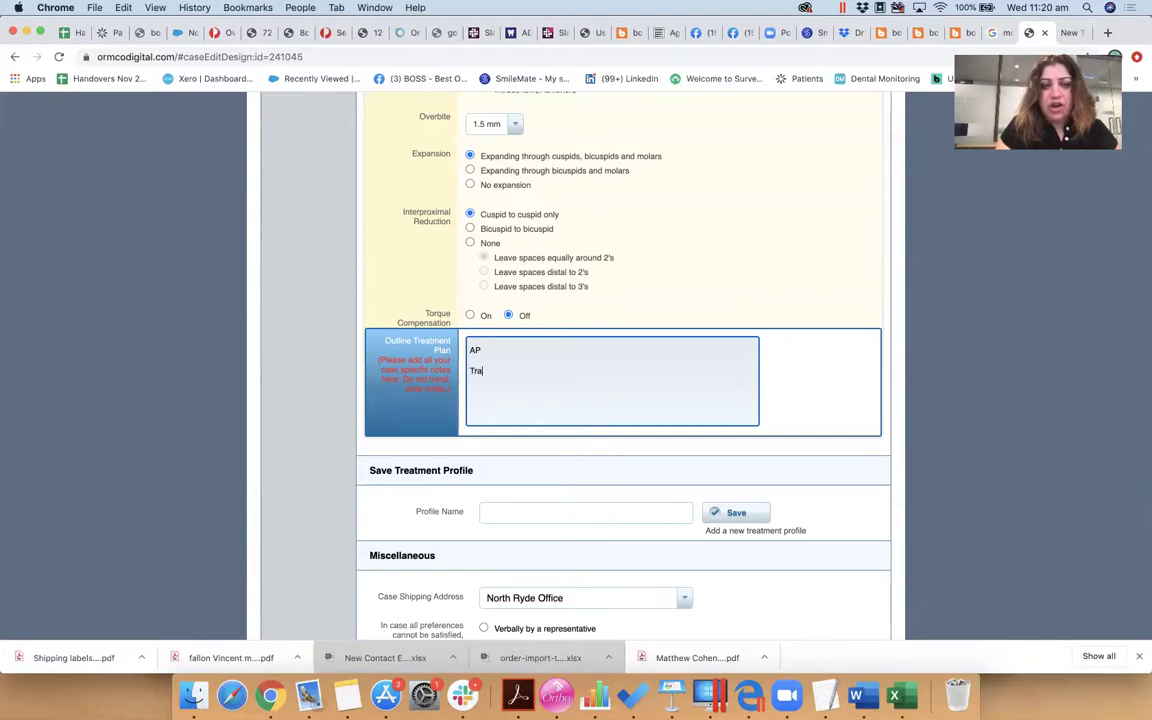
text(b)
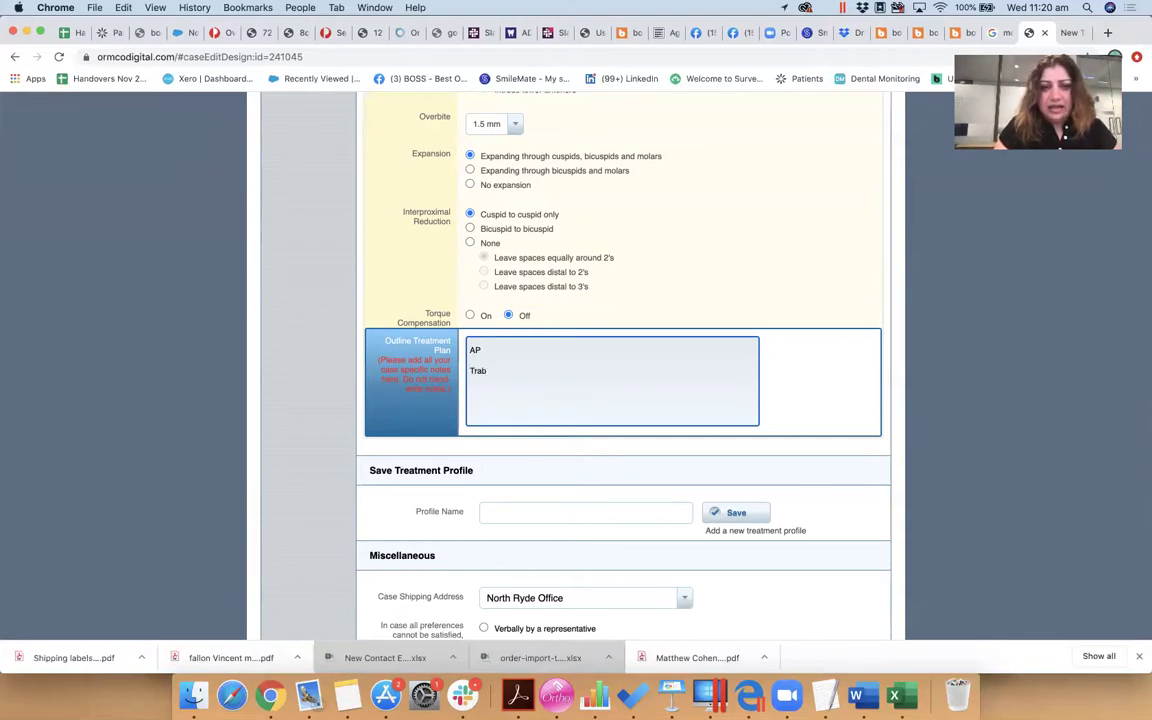
key(BackSpace)
text(nsverse)
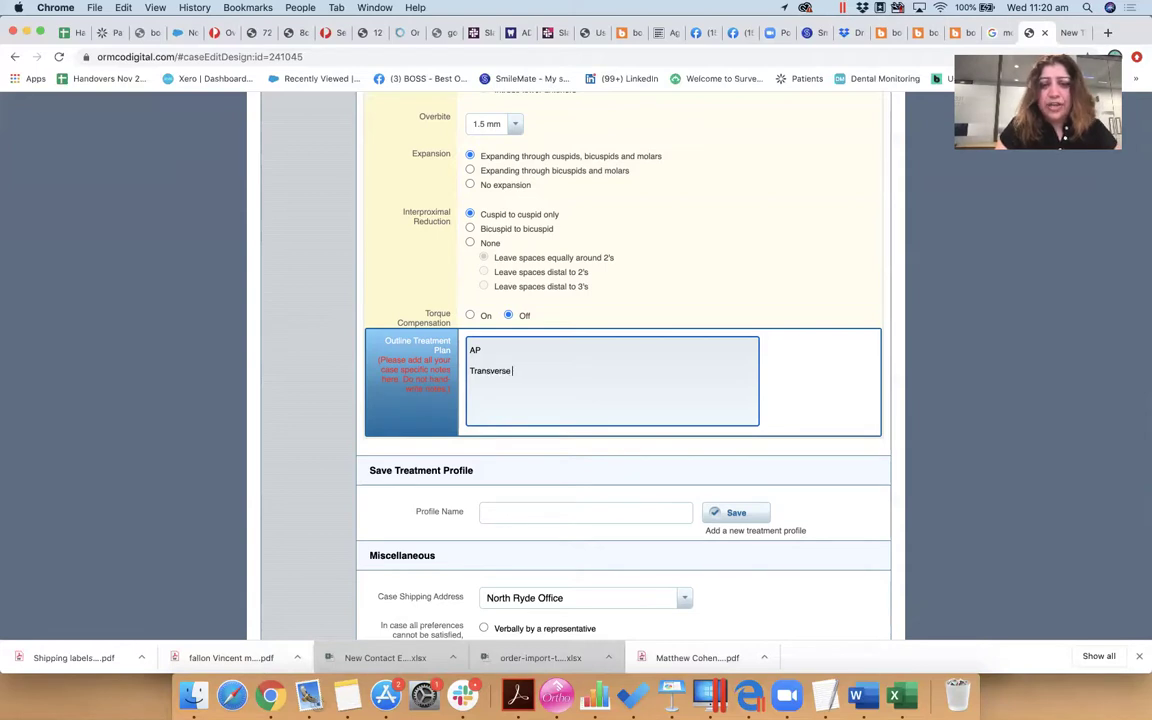
text(Vertical)
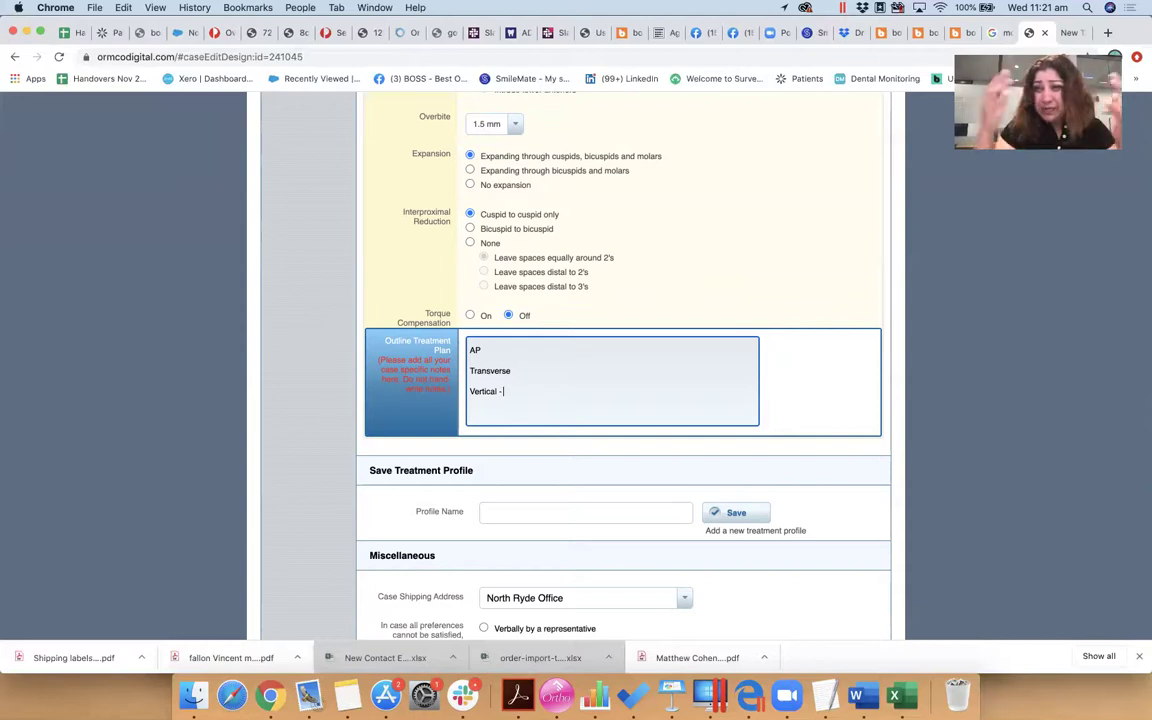
- Add "- Maintain 11 21 incisal height" to the Vertical line and "- expand all sides by 1.5 mm" to the Transverse line
text( - Main)
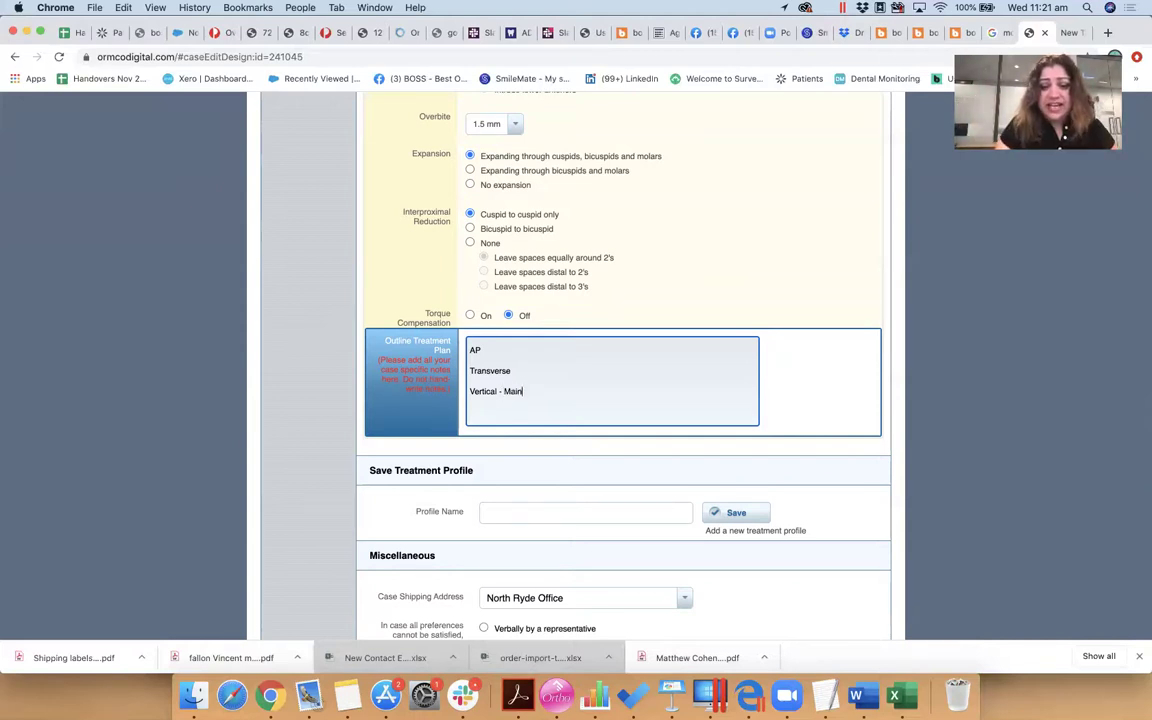
text(tain 11 21 i)
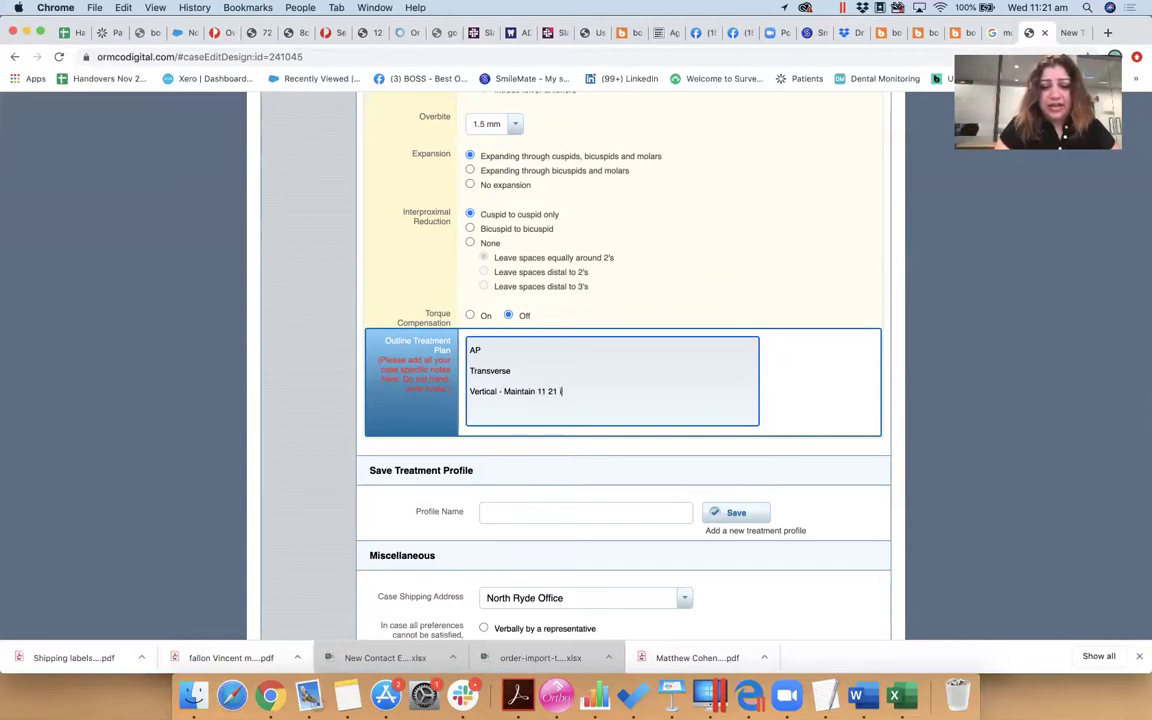
text(ncisal height)
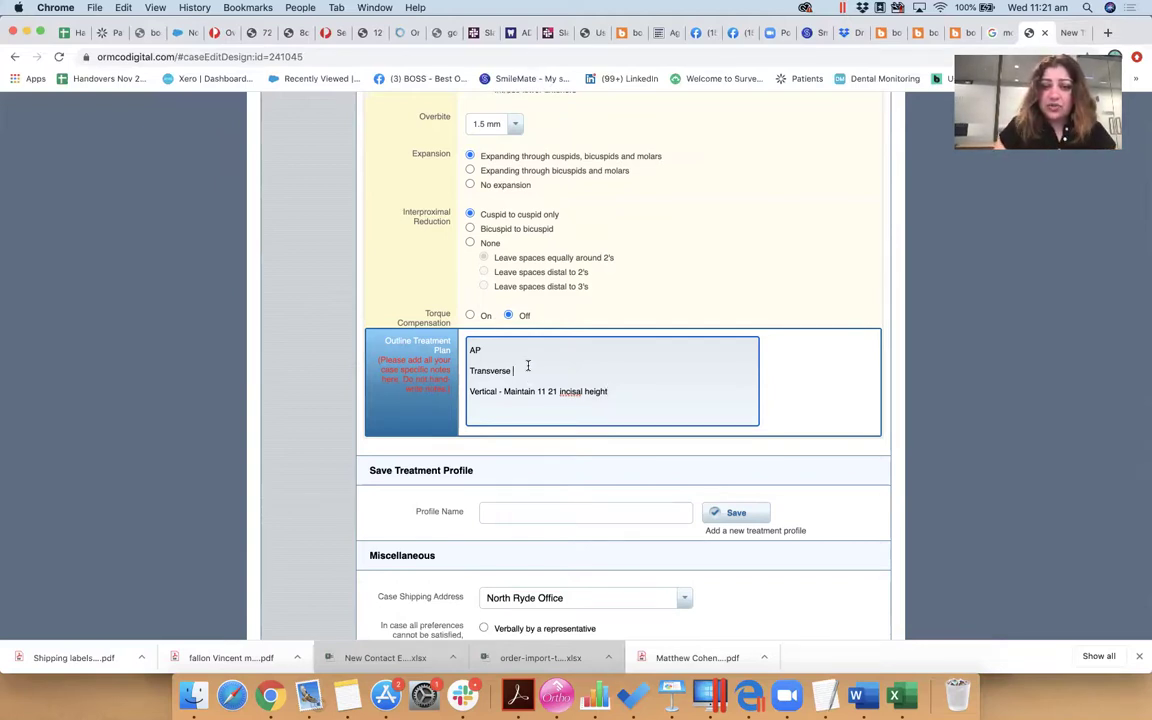
text(- expand all )
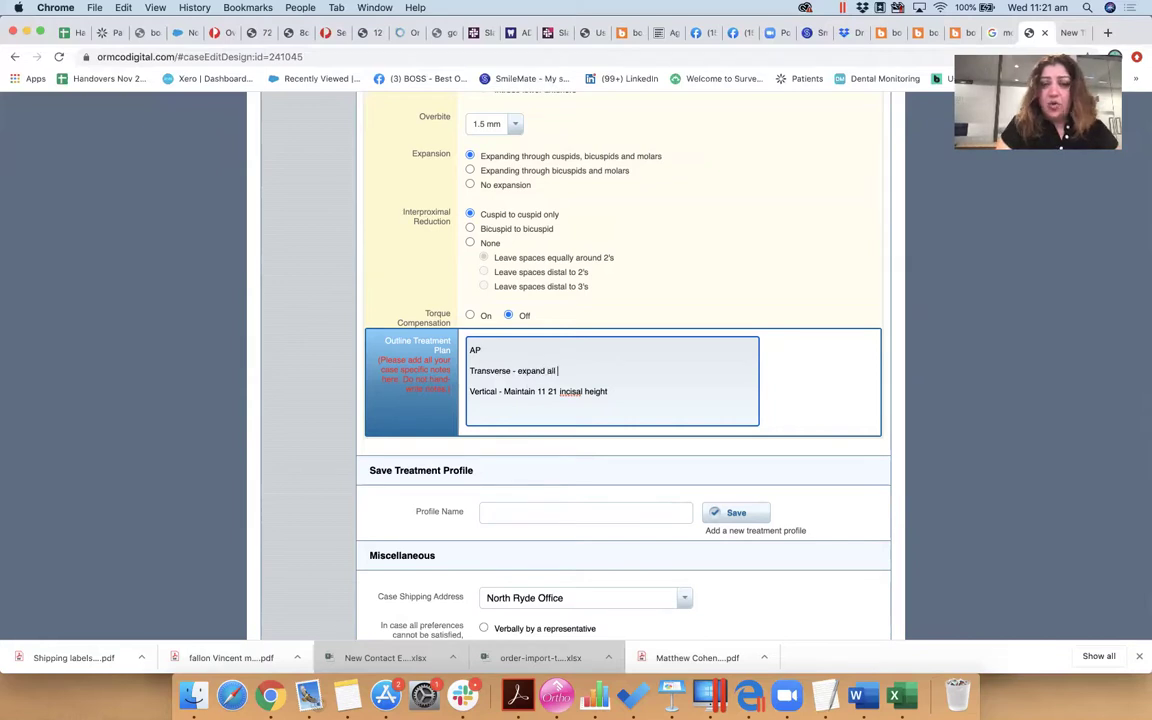
text(sides by 1-)
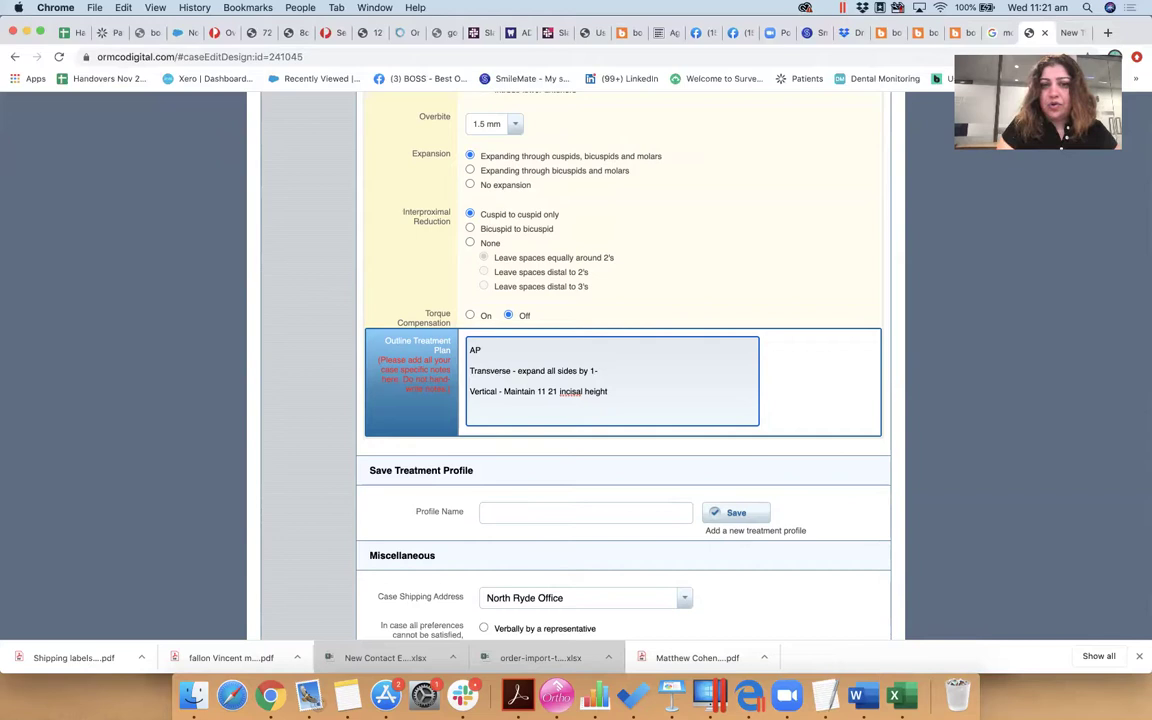
text(05 mm)
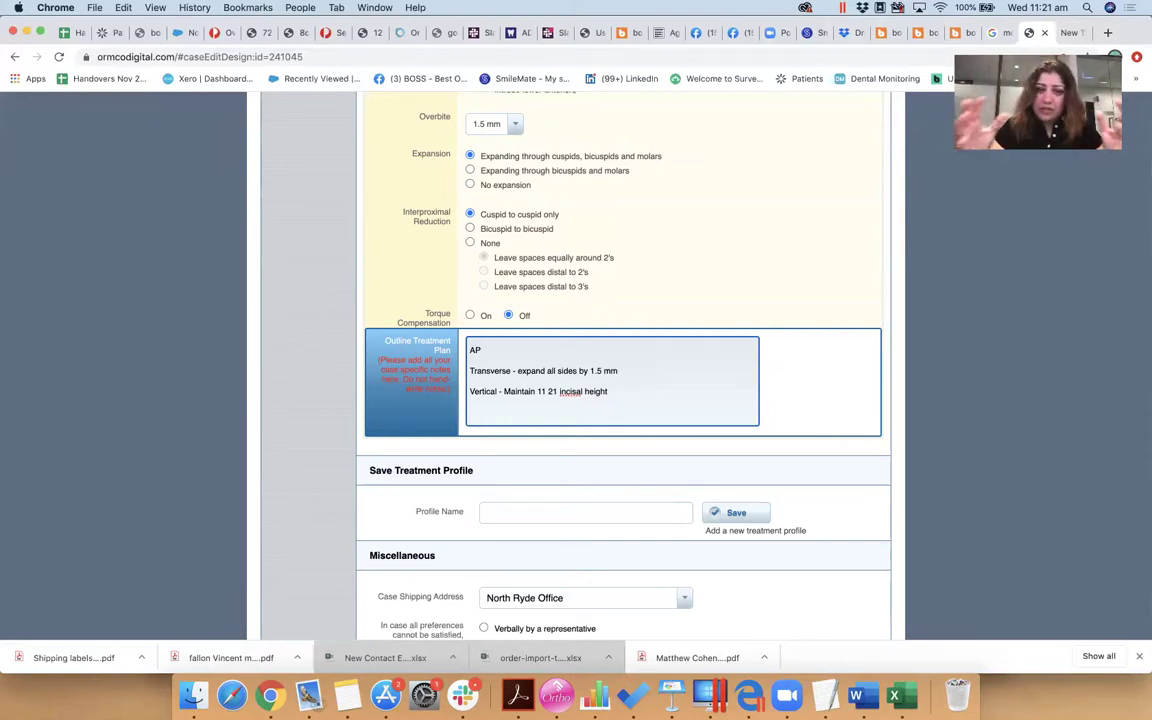
- Complete the AP line of the treatment plan with "Class I occlusion, Class 2 elastics will be used"
click(504, 352)
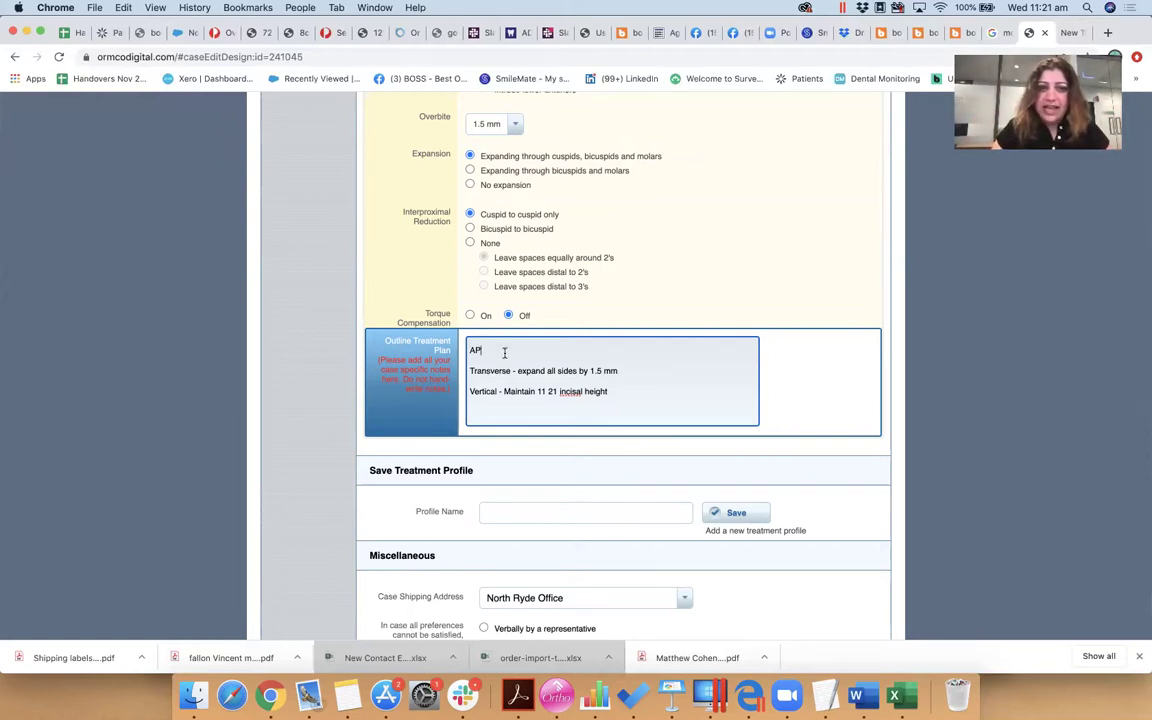
text(Class )
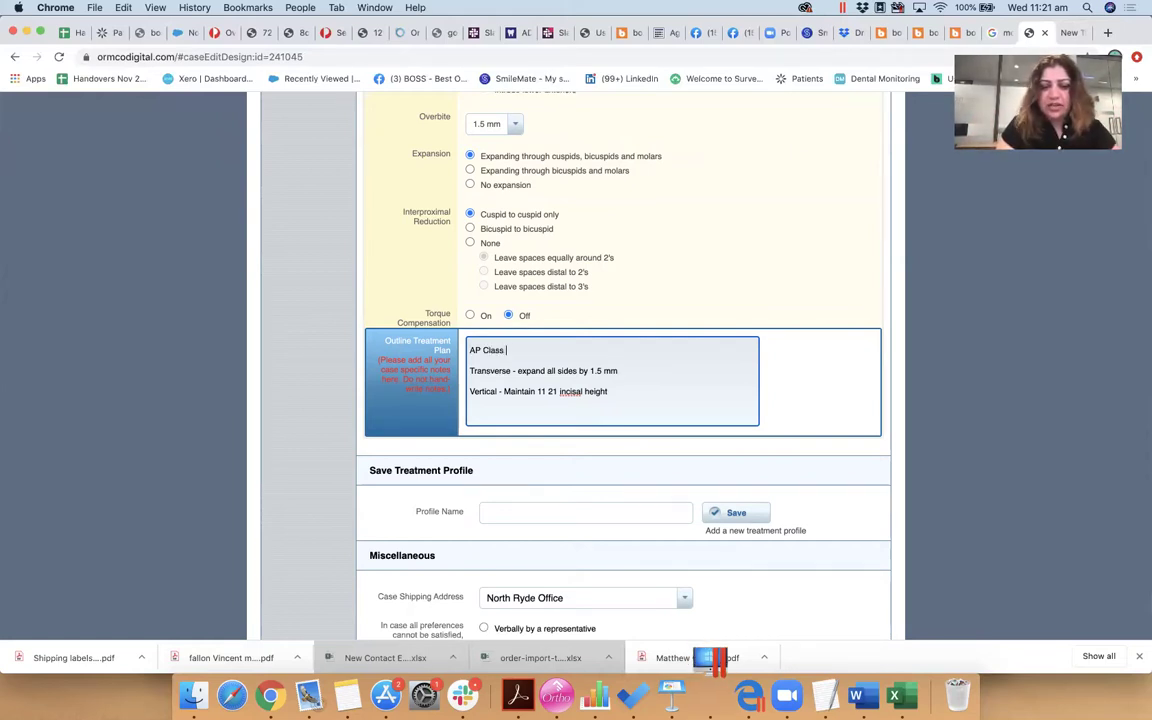
text(I)
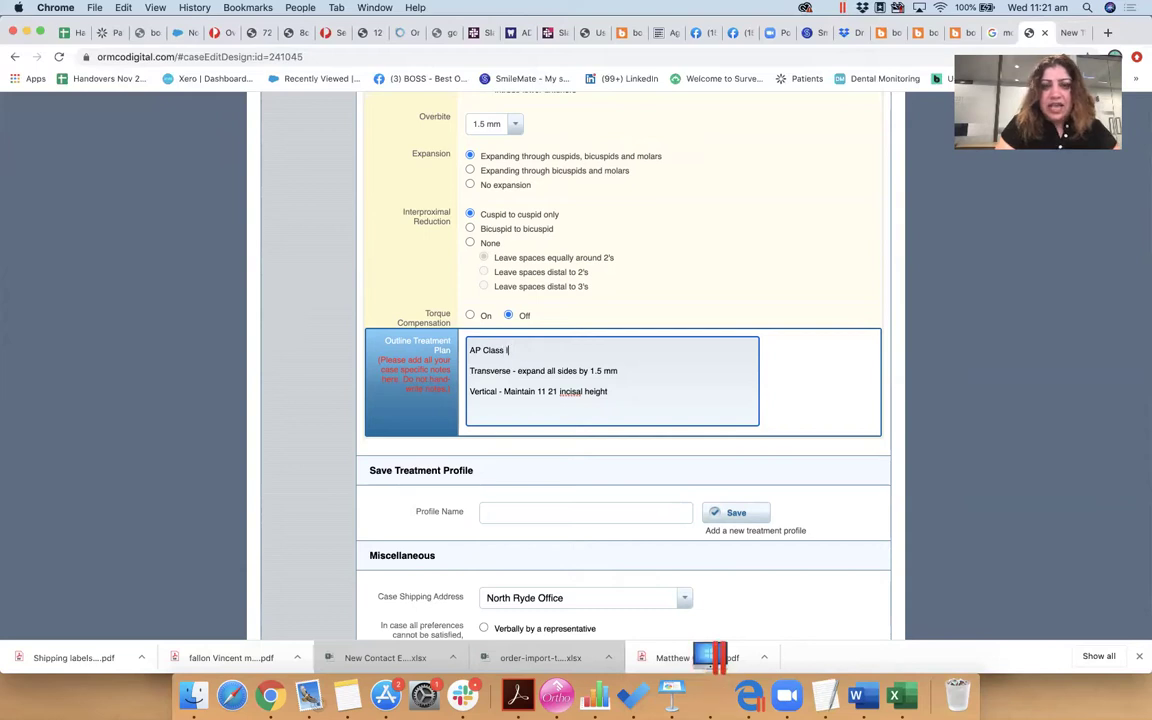
text( occlsuo)
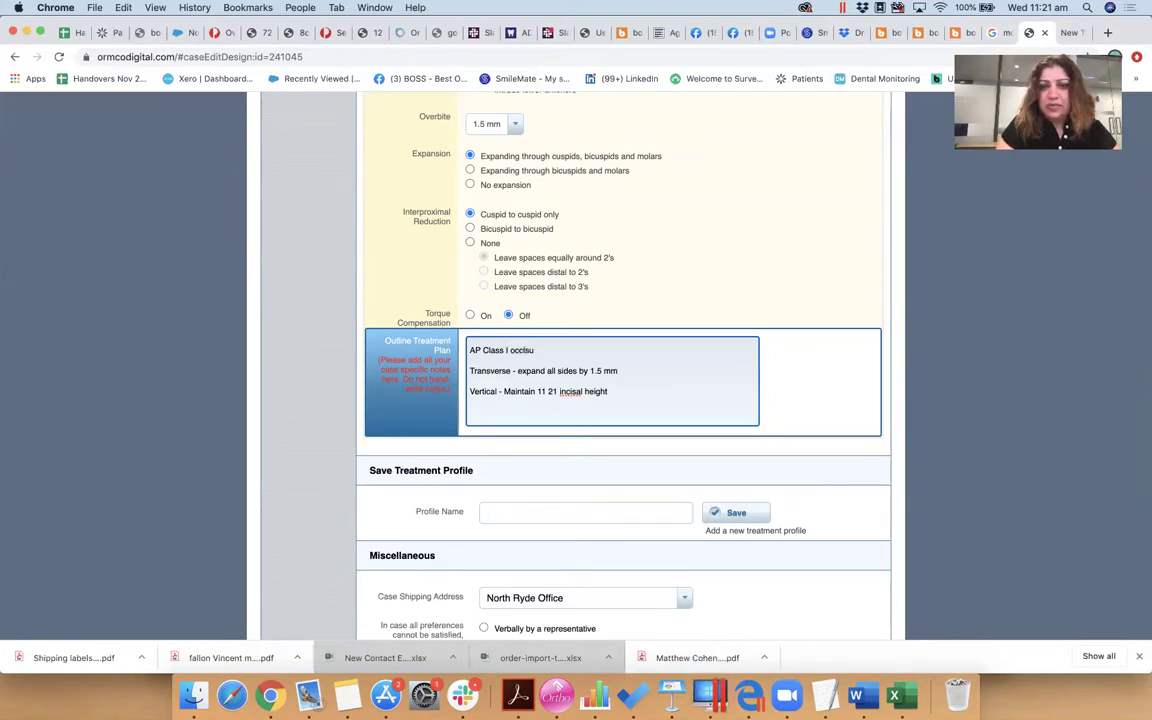
key(BackSpace)
text(usion, Cla)
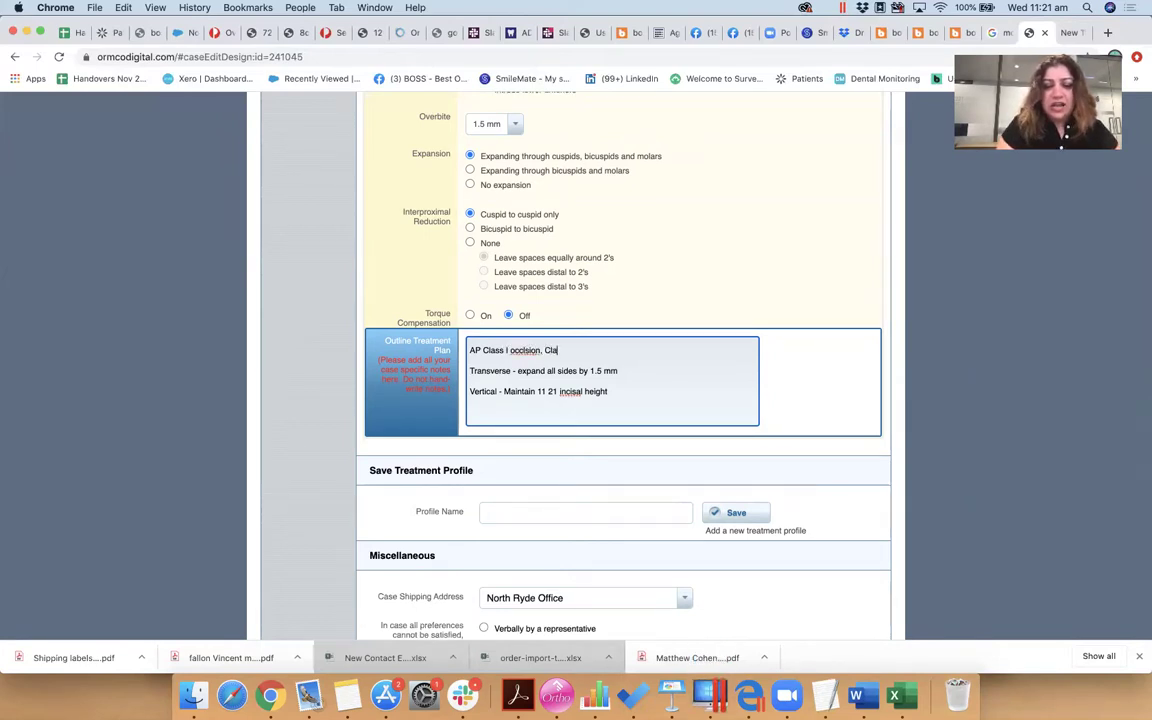
text(ss 2 elastics )
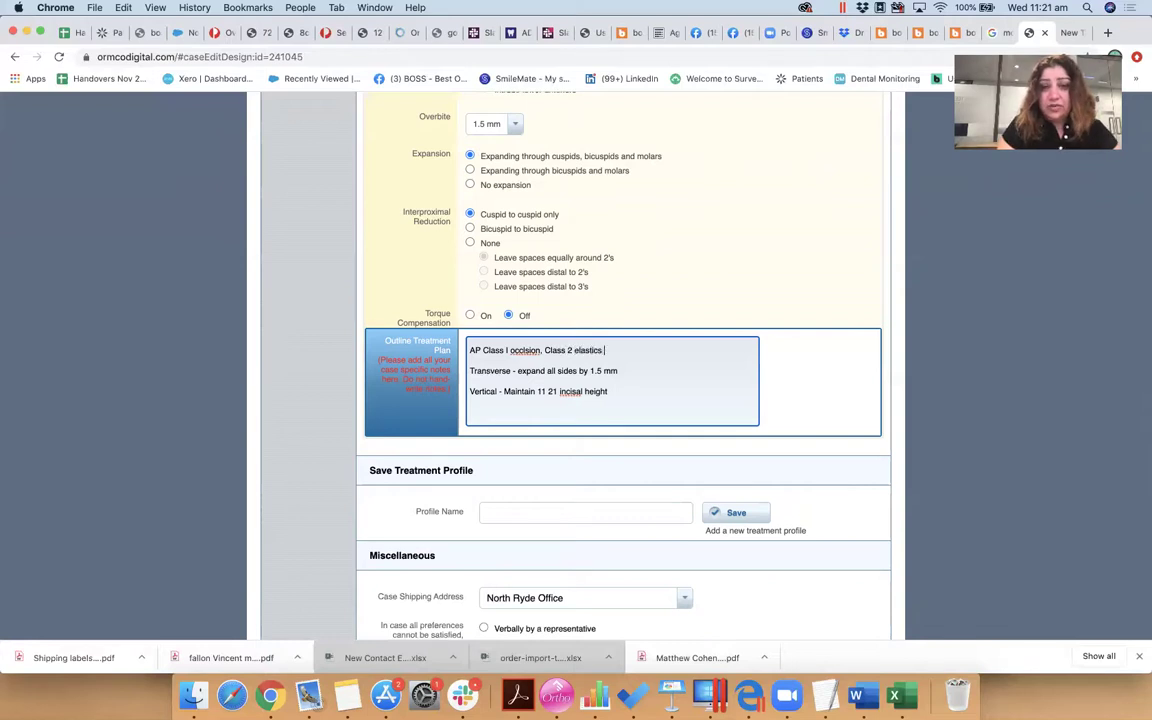
text(will be used)
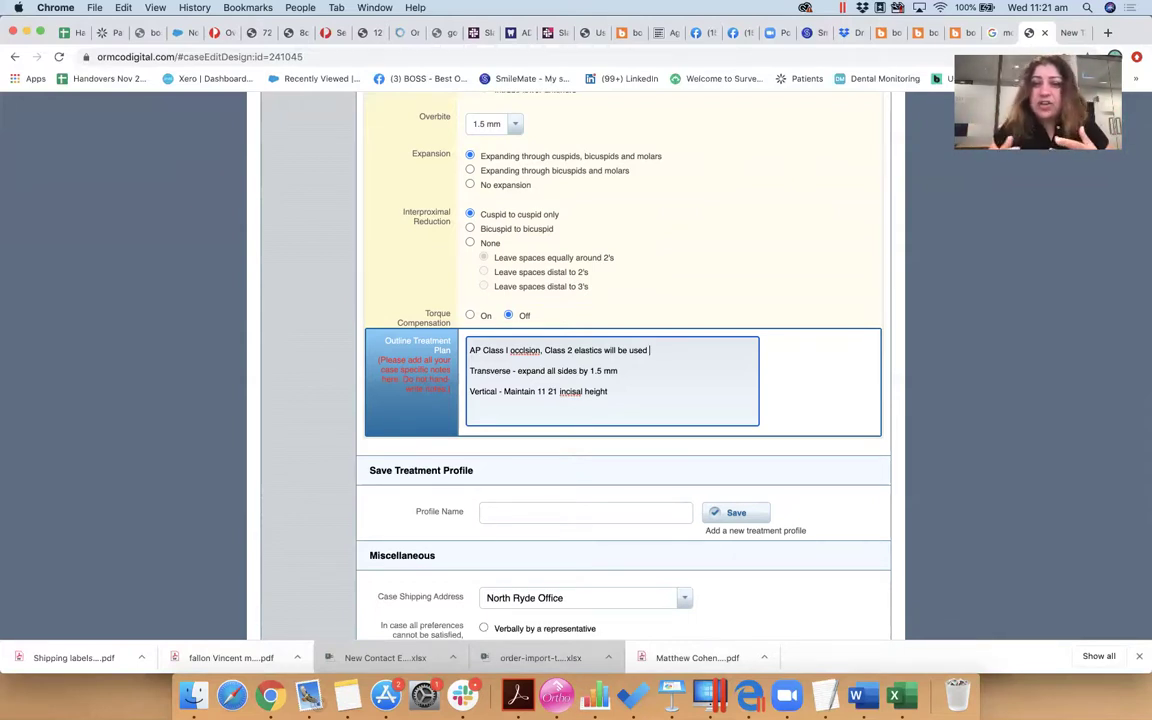
click(527, 350)
text(u)
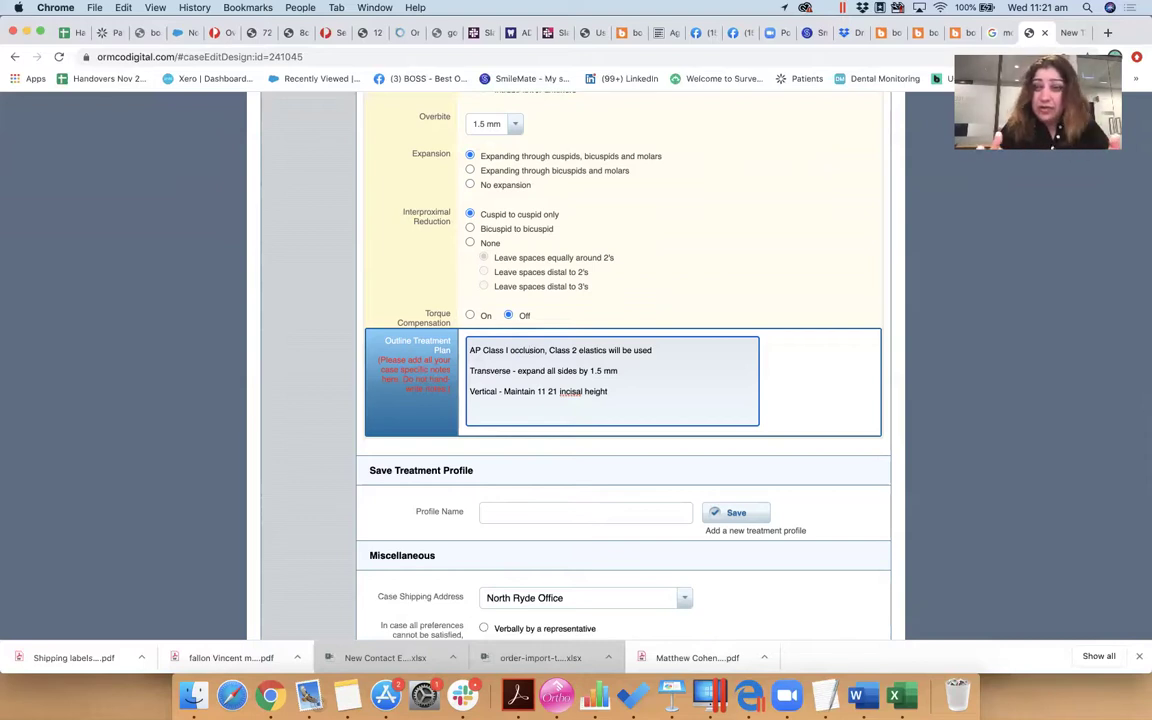
scroll(650, 532, down, 3)
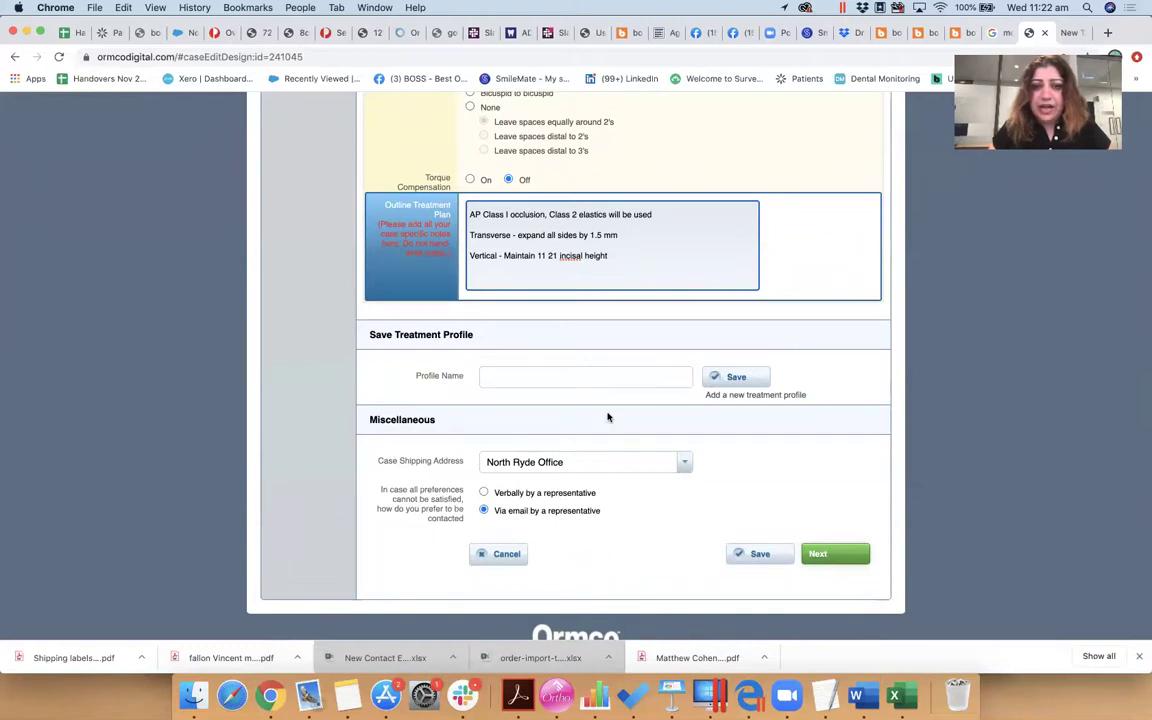
scroll(612, 410, up, 15)
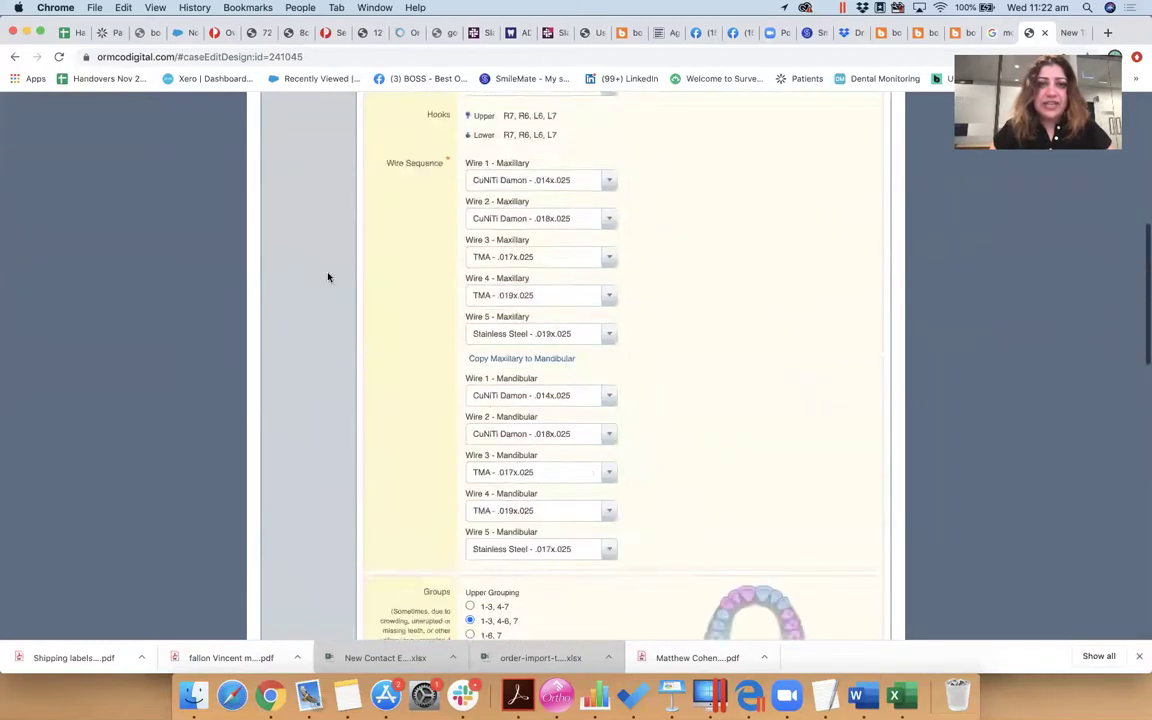
scroll(328, 277, up, 3)
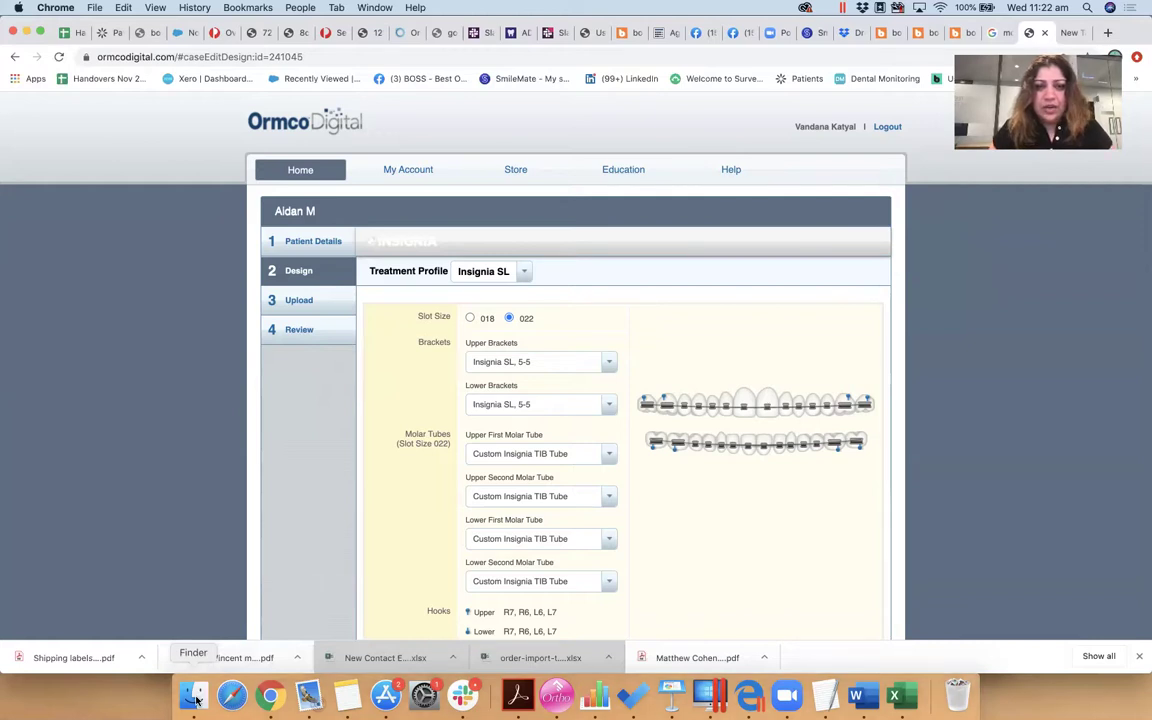
click(194, 697)
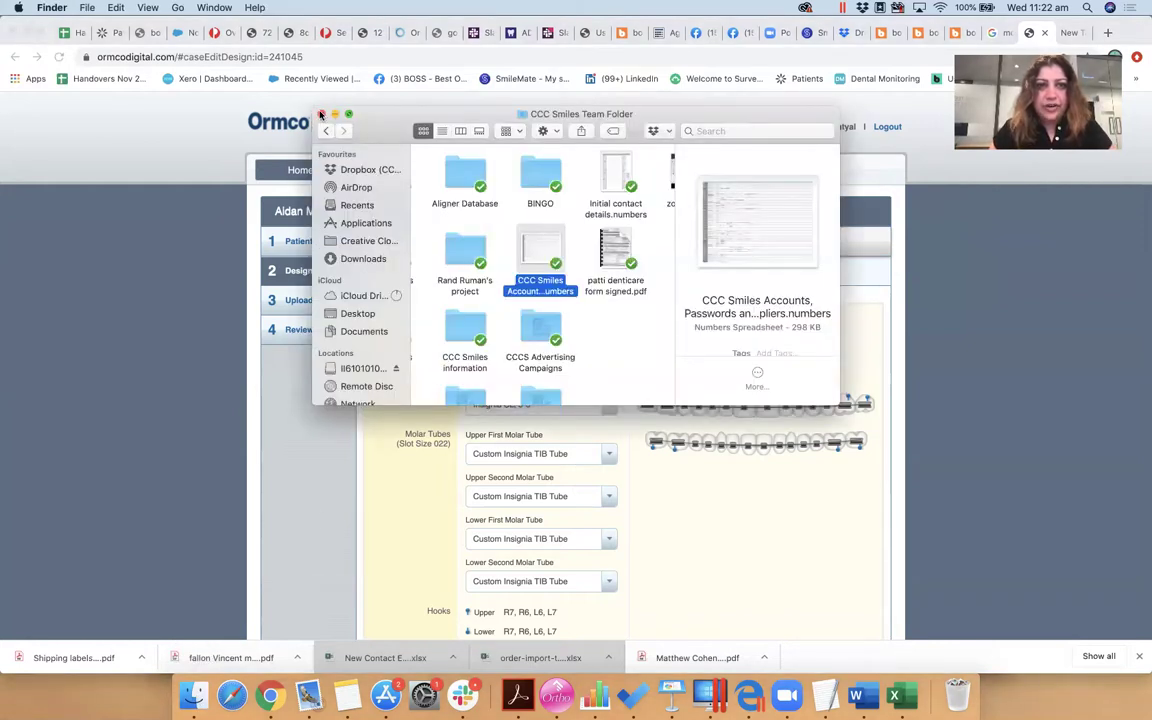
click(321, 114)
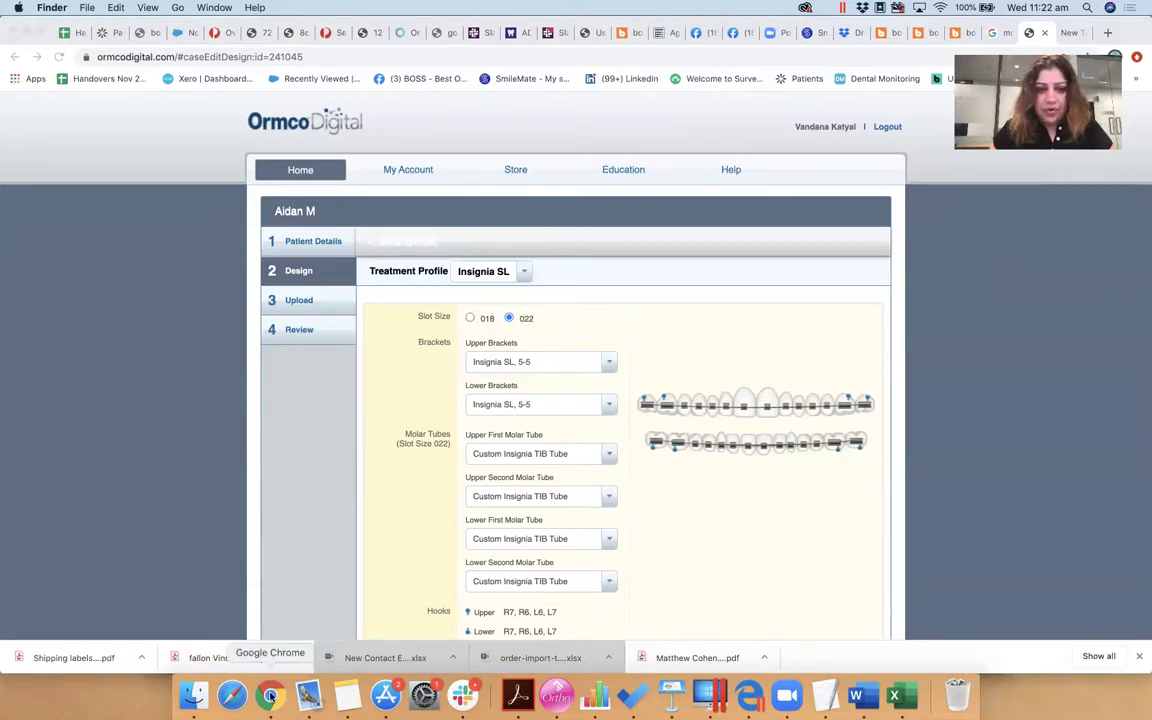
- Switch to Finder and open the patient's 2020-09-08 Initial records folder inside the Dropbox BOSS Team folder
click(193, 695)
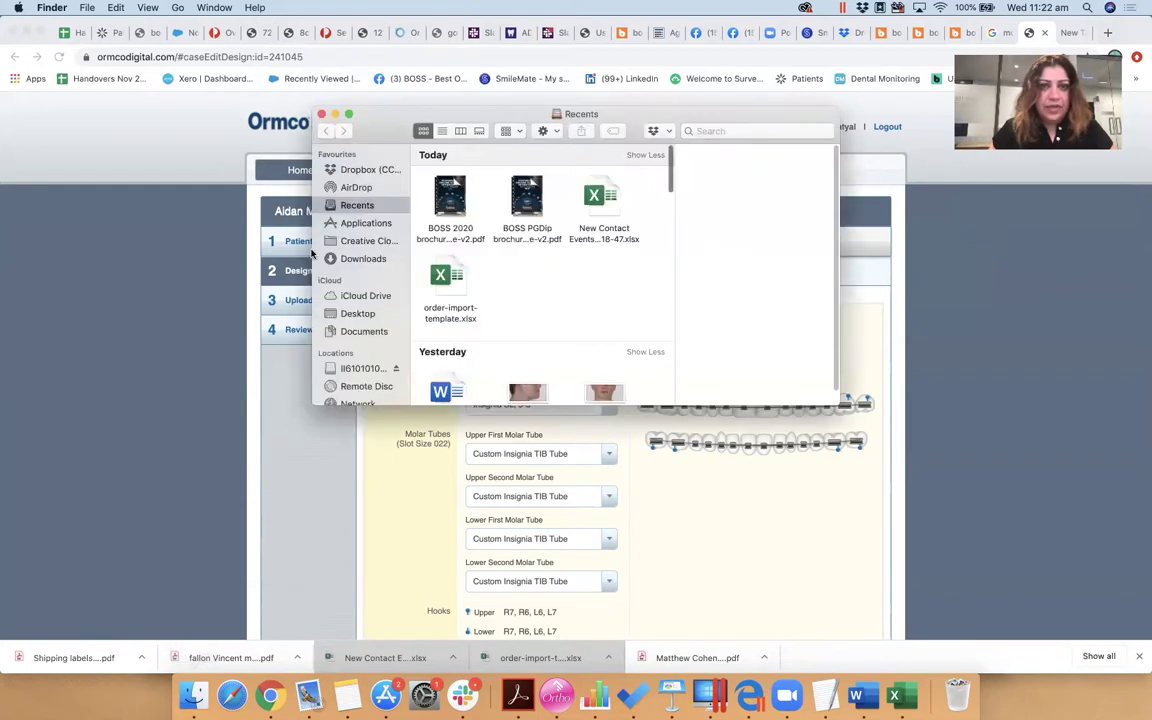
click(365, 169)
scroll(500, 270, left, 2)
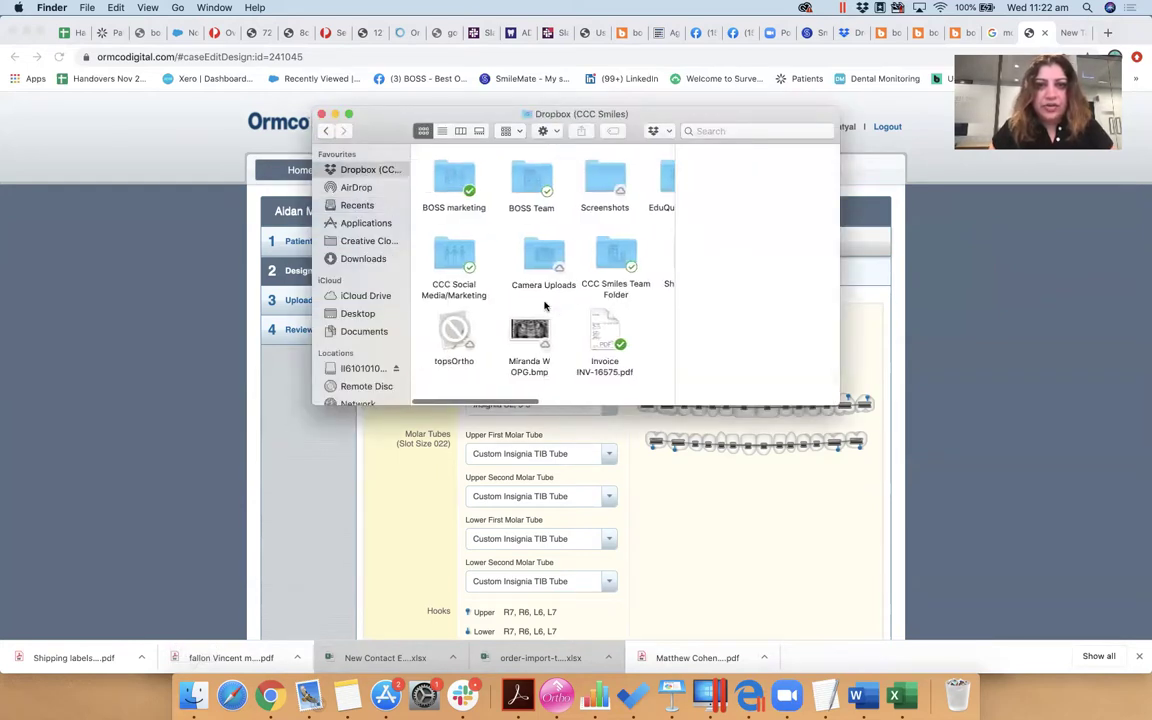
click(527, 190)
double_click(527, 196)
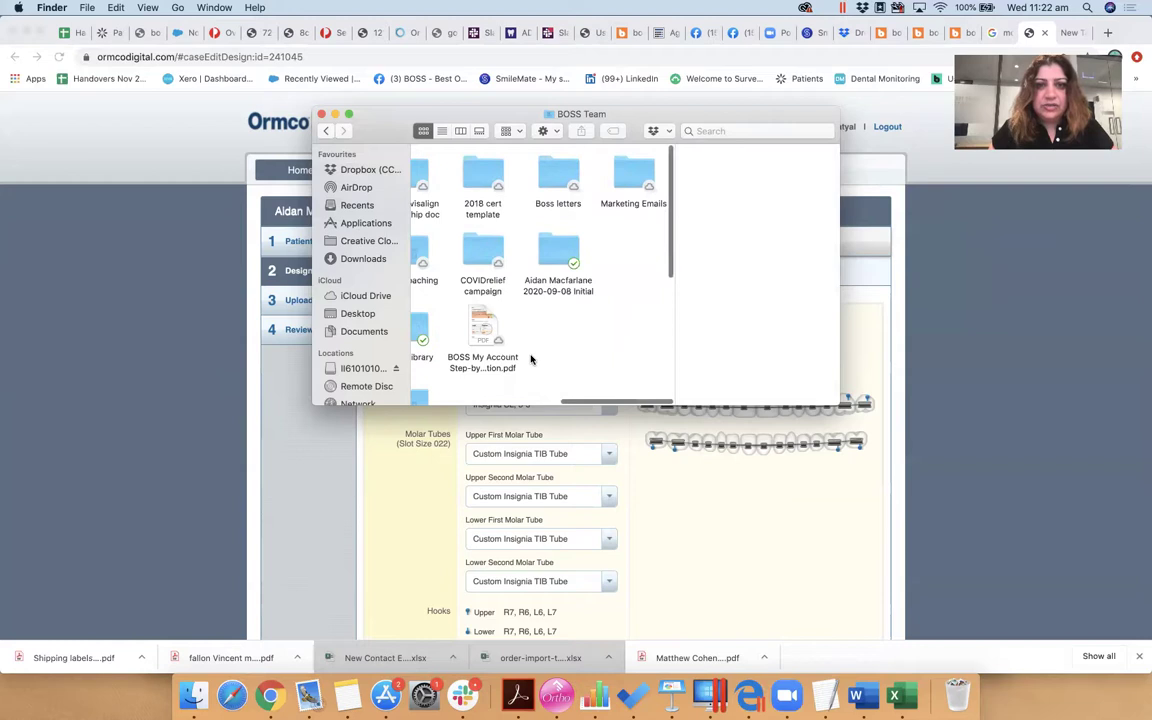
scroll(531, 358, down, 5)
scroll(532, 360, up, 3)
scroll(532, 360, right, 3)
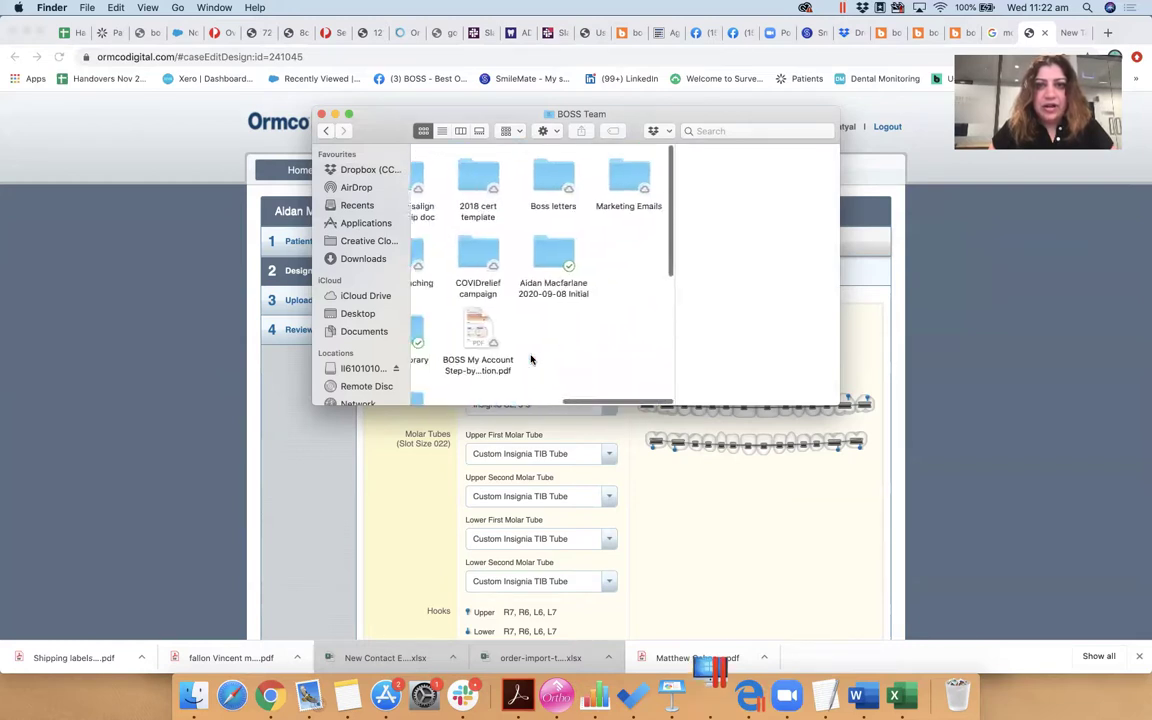
double_click(558, 247)
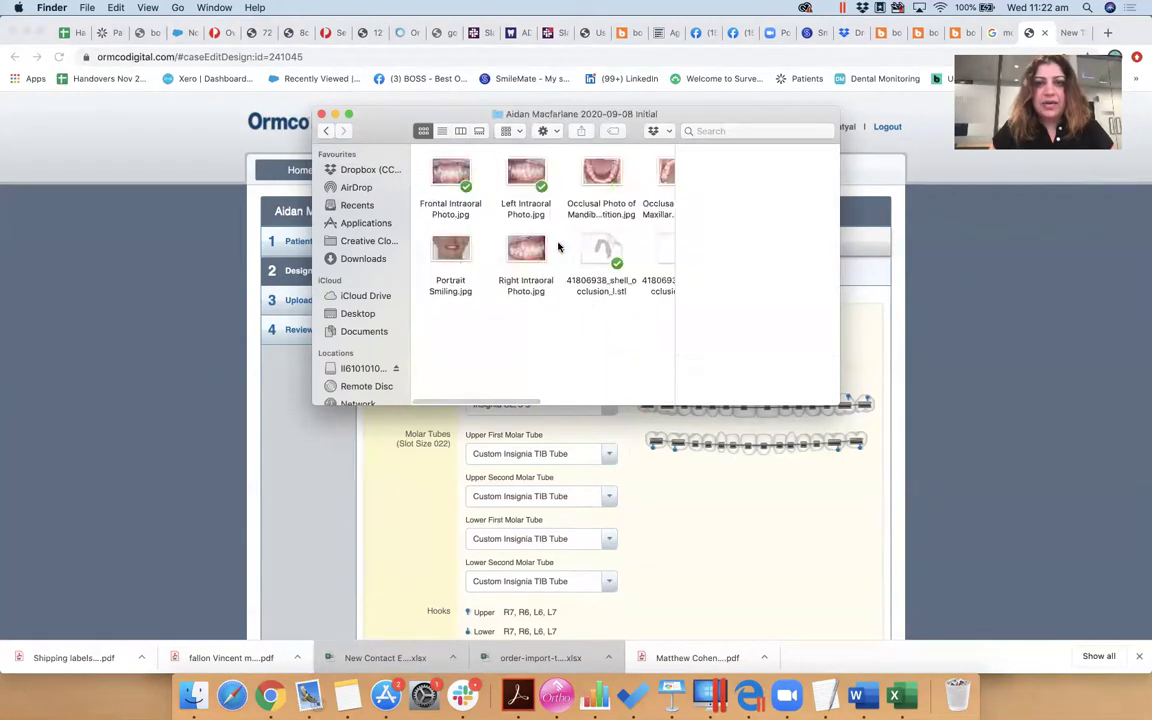
- Examine the patient's smile and facial profile in the Portrait Smiling and Portrait Profile photos, closing each one
click(452, 250)
double_click(452, 250)
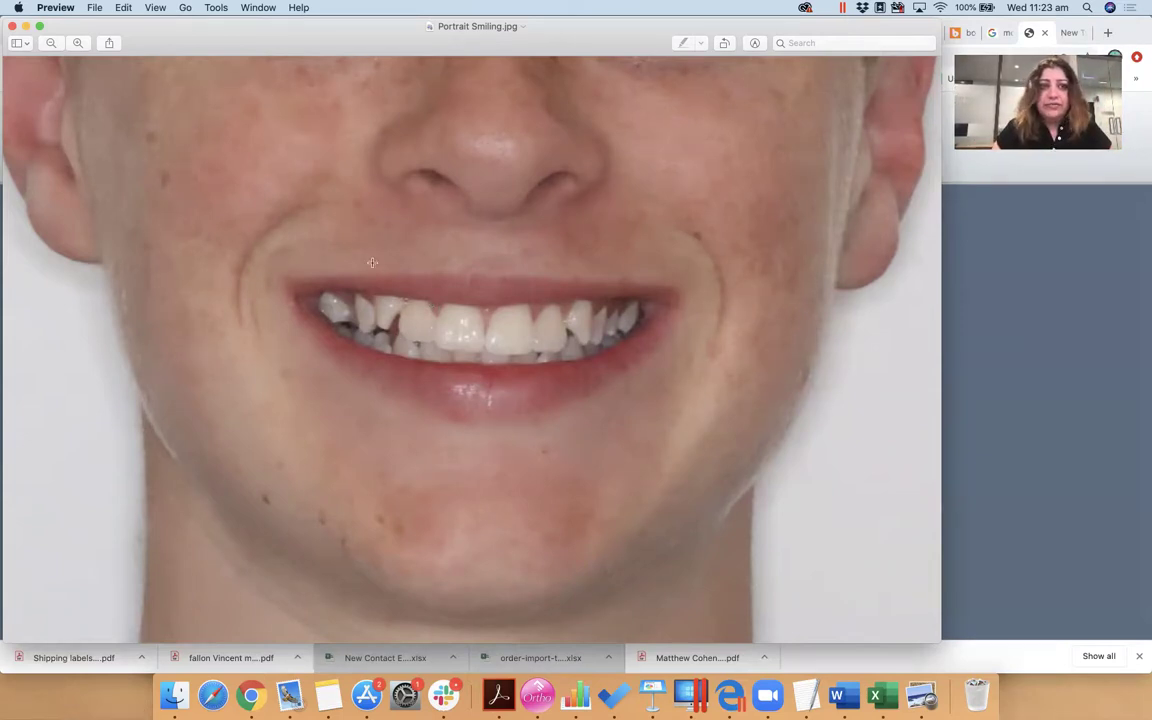
click(11, 26)
scroll(637, 217, right, 5)
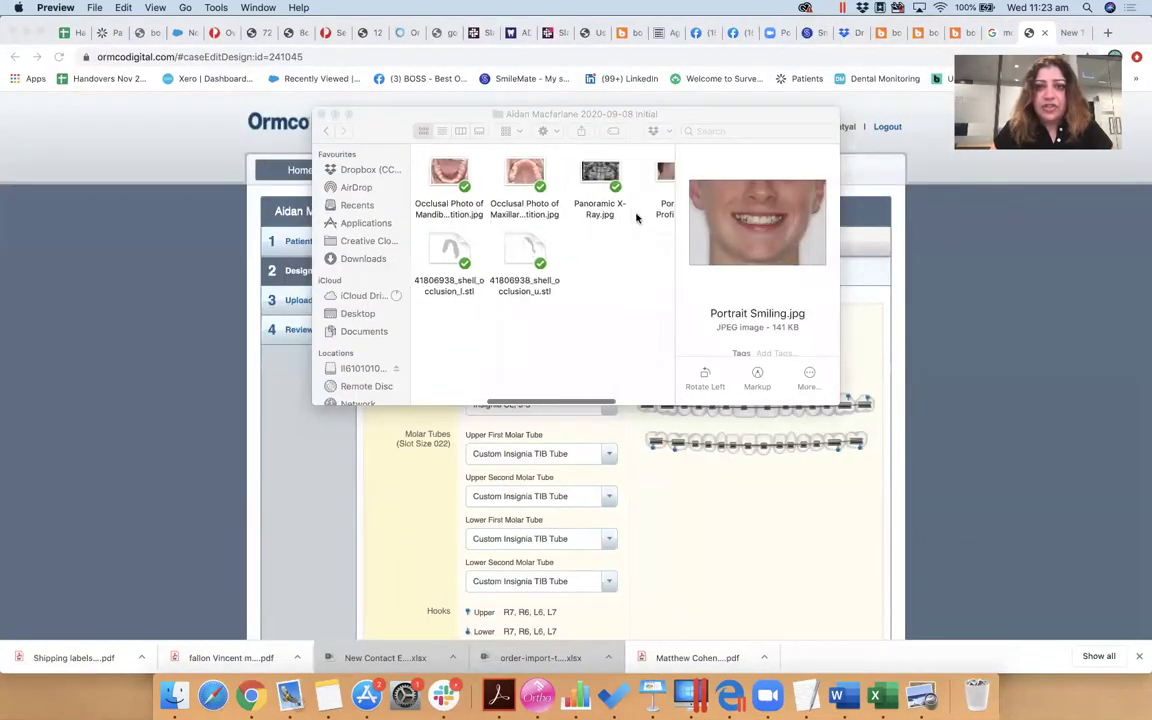
double_click(590, 173)
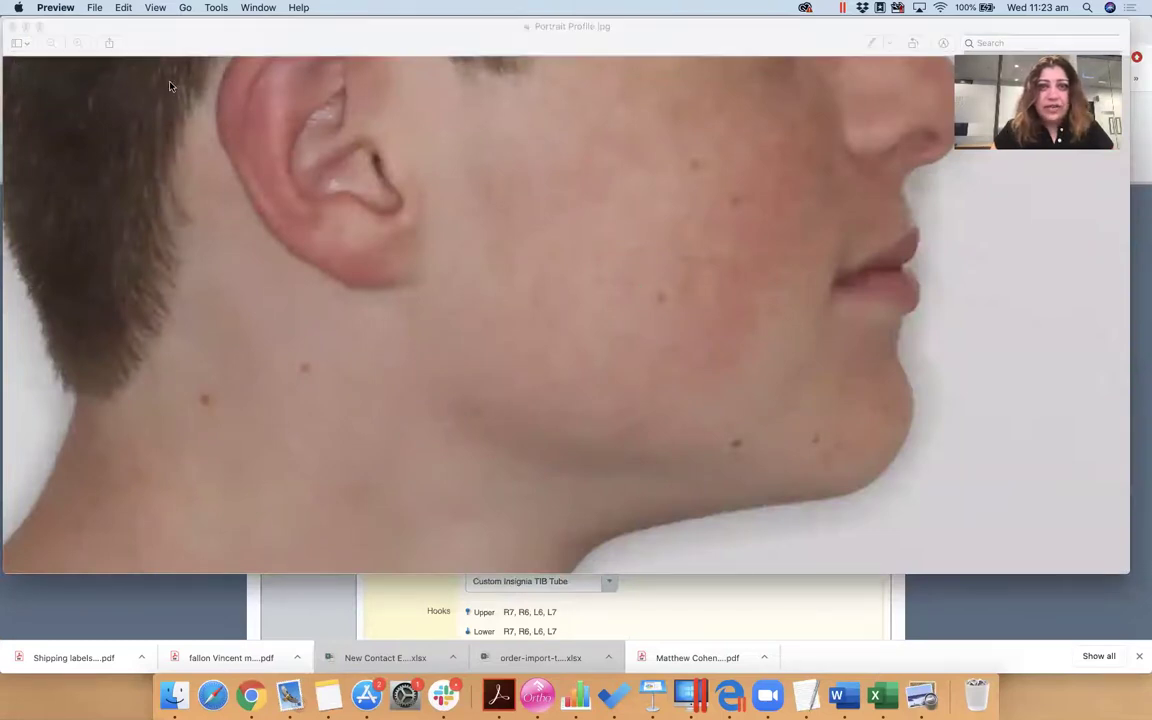
click(11, 26)
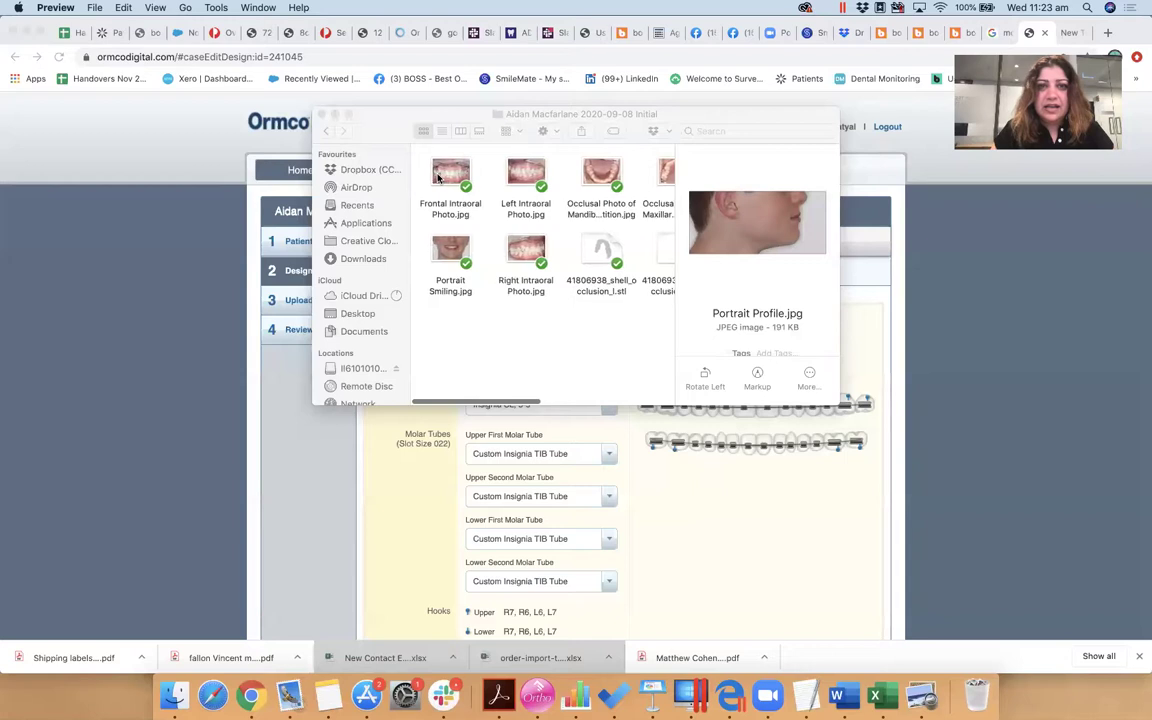
- Examine the bite and tooth alignment in the frontal and left intraoral photos, closing each one
click(447, 174)
double_click(447, 174)
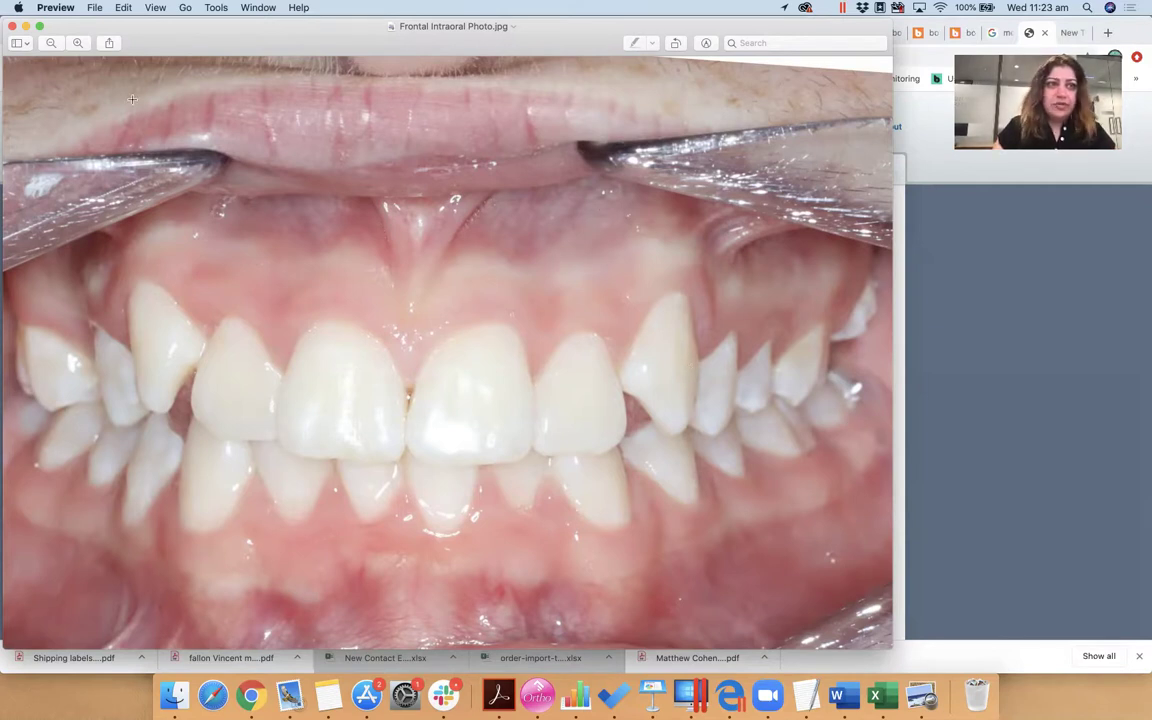
click(10, 27)
double_click(526, 170)
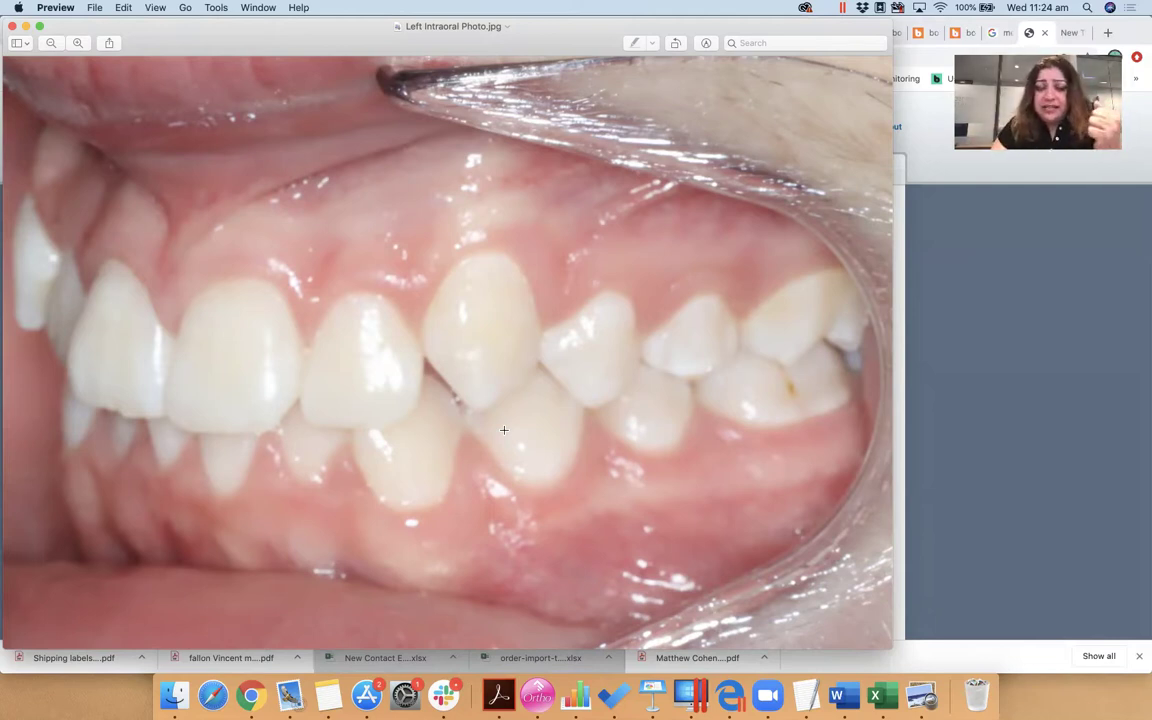
click(11, 27)
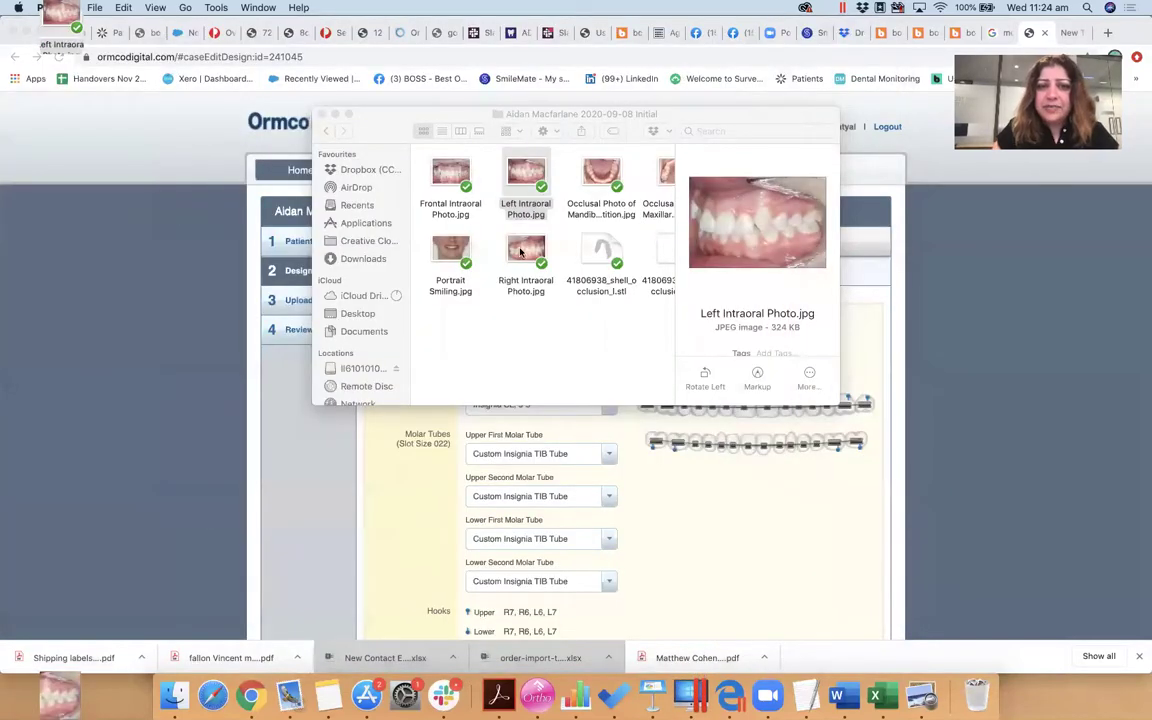
- Examine the arch form and crowding in the maxillary and mandibular occlusal photos, closing each one
scroll(549, 245, right, 5)
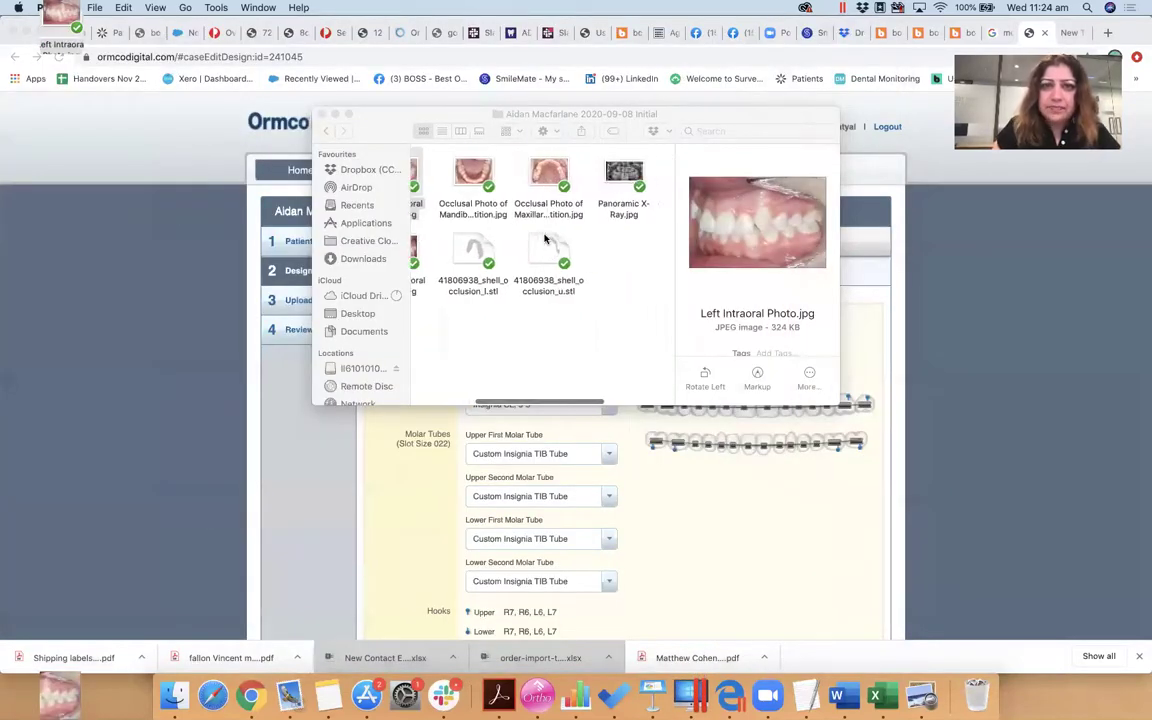
click(541, 173)
double_click(541, 173)
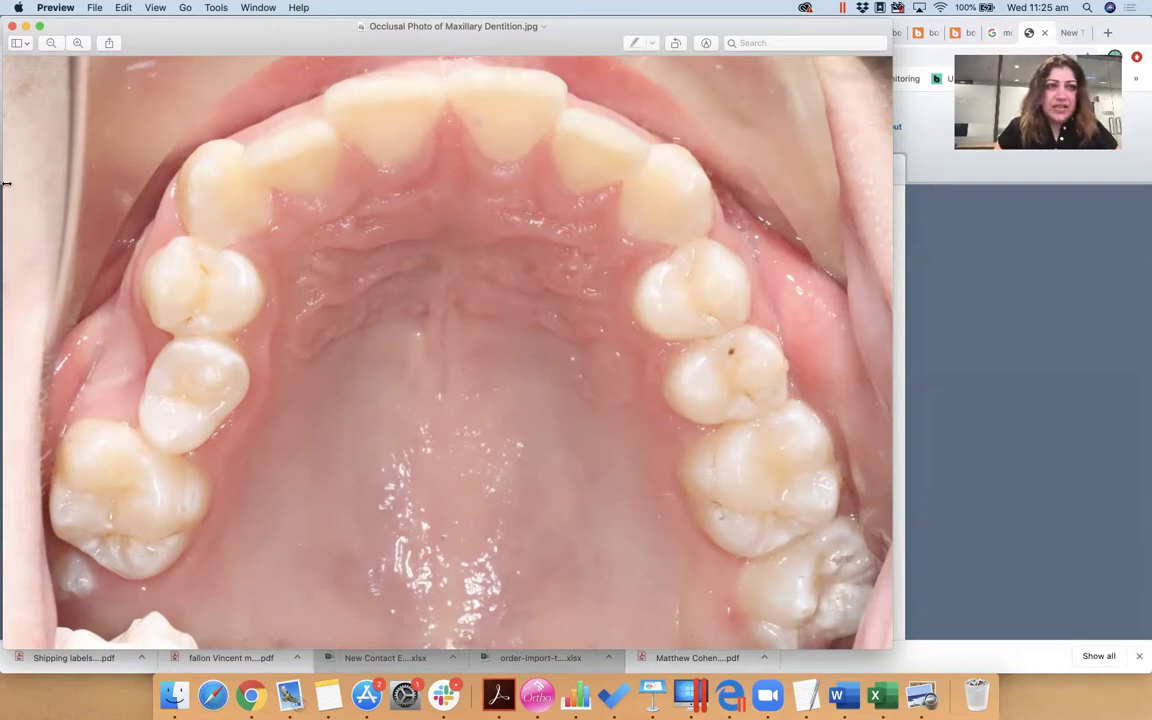
click(11, 26)
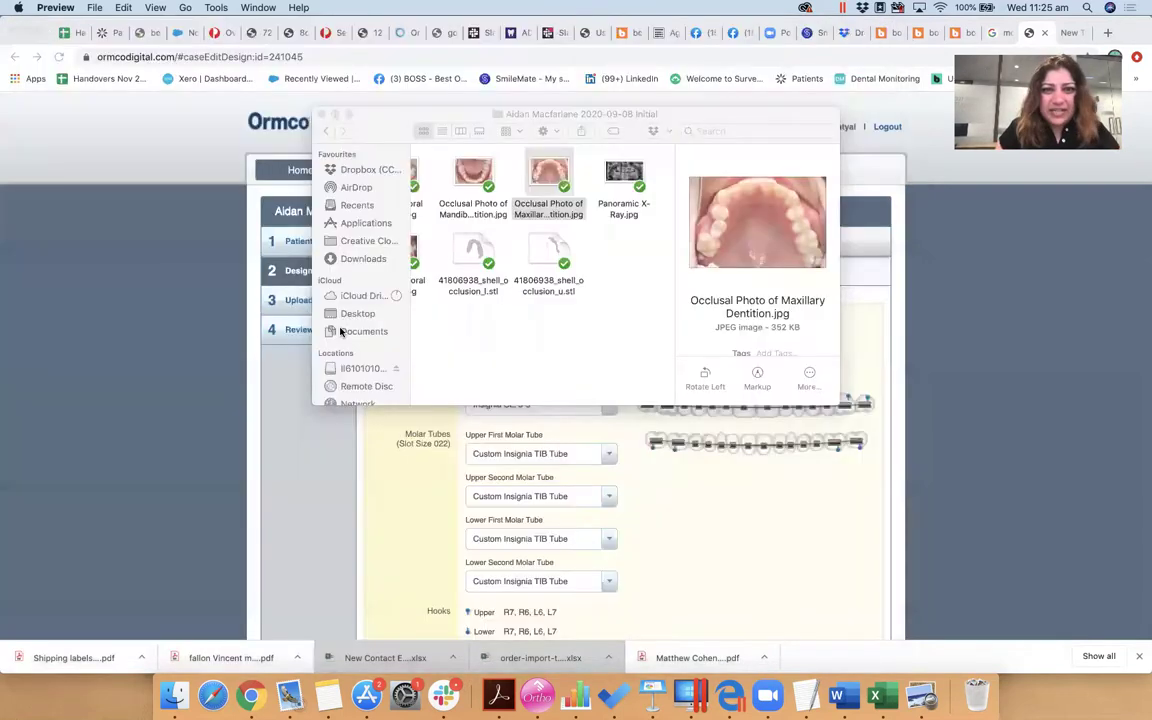
double_click(472, 173)
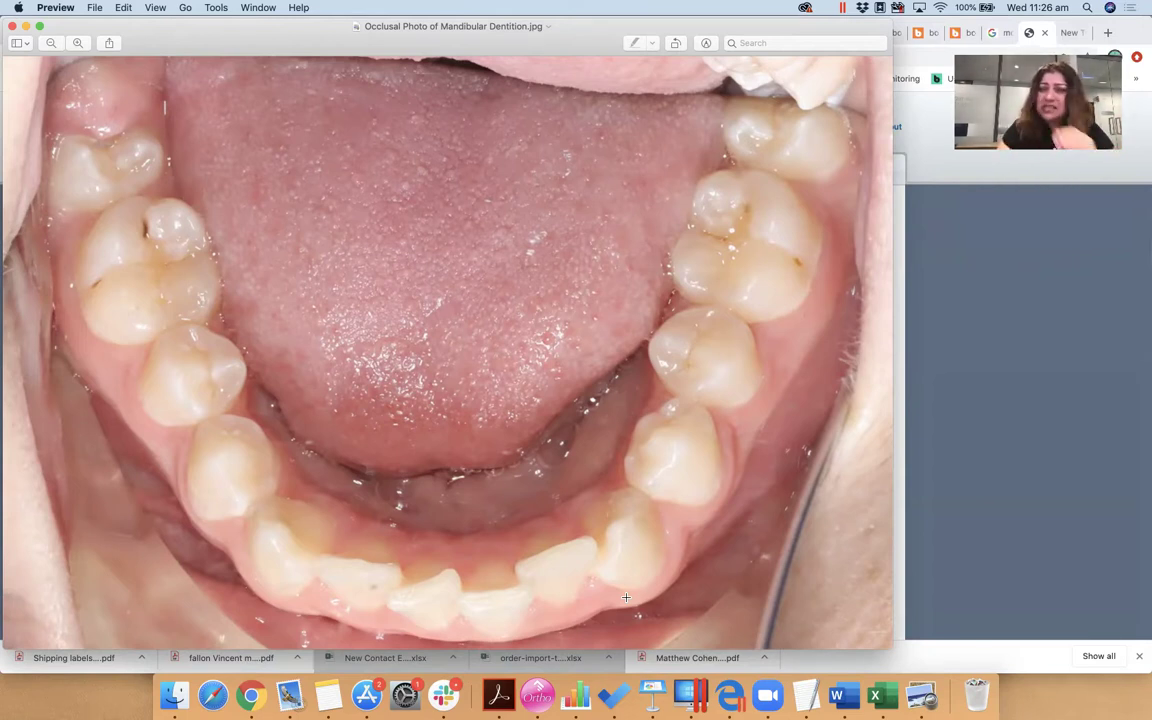
click(12, 27)
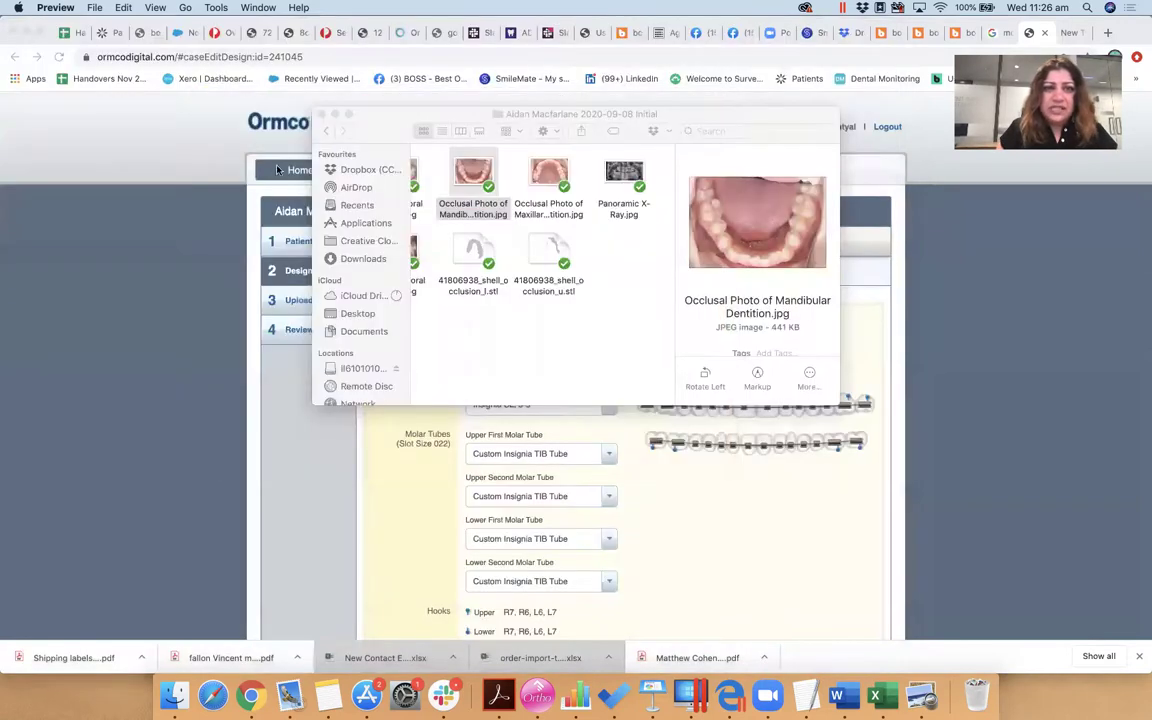
- Reopen the Portrait Smiling photo from the patient's records folder to review the smile
scroll(557, 225, left, 3)
double_click(455, 255)
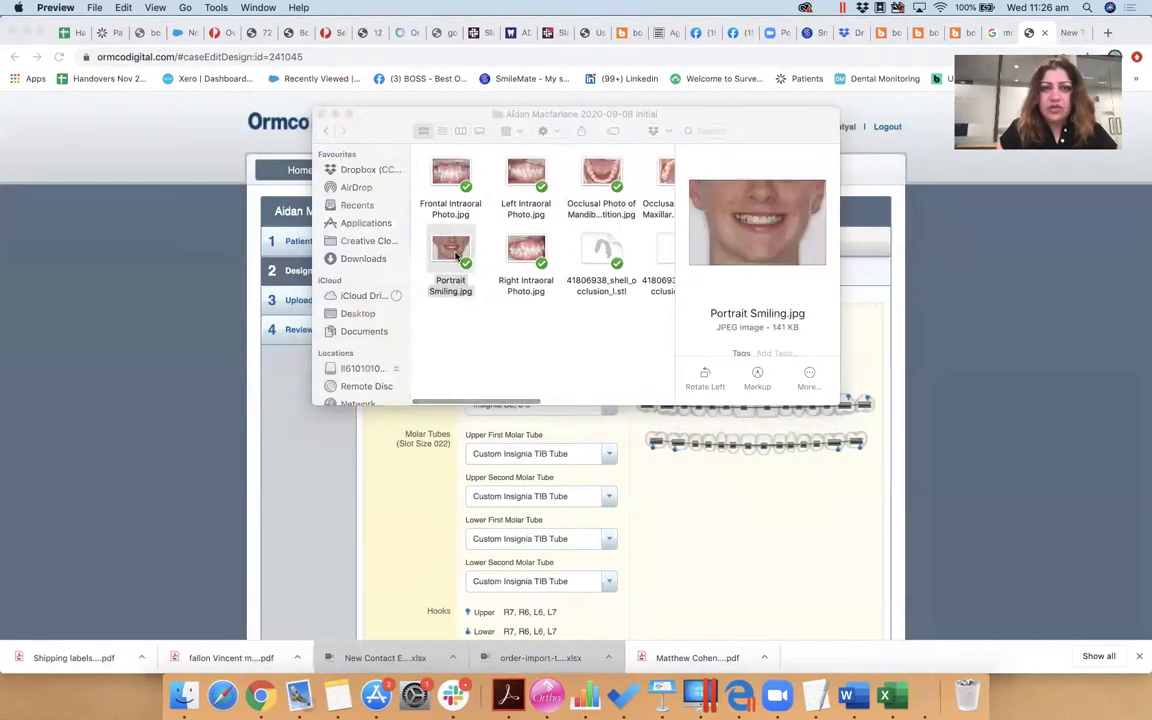